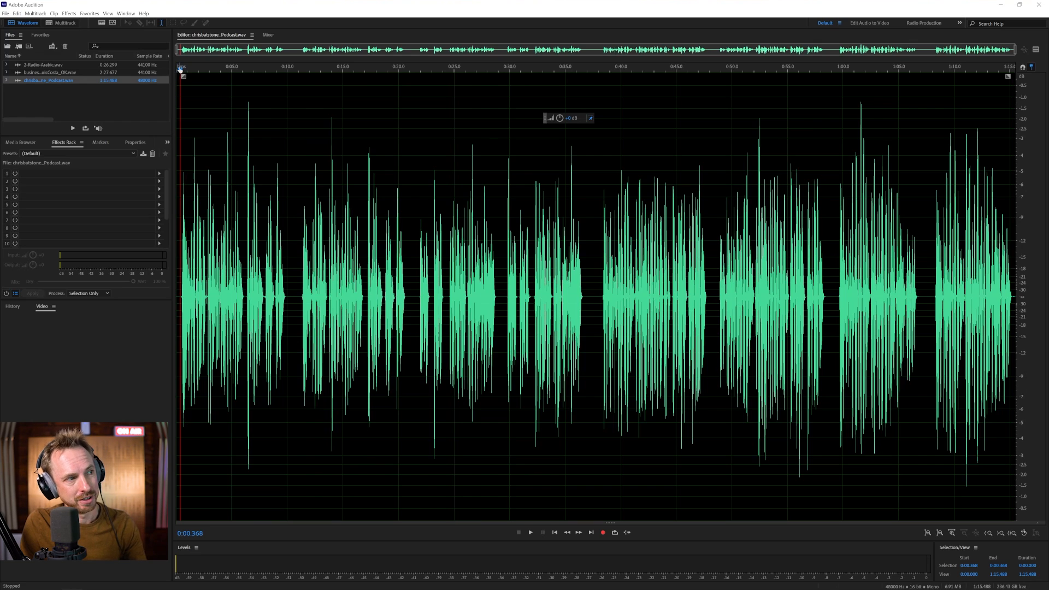
- Listen to the podcast, then zoom the waveform in to roughly its first eight seconds
key(space)
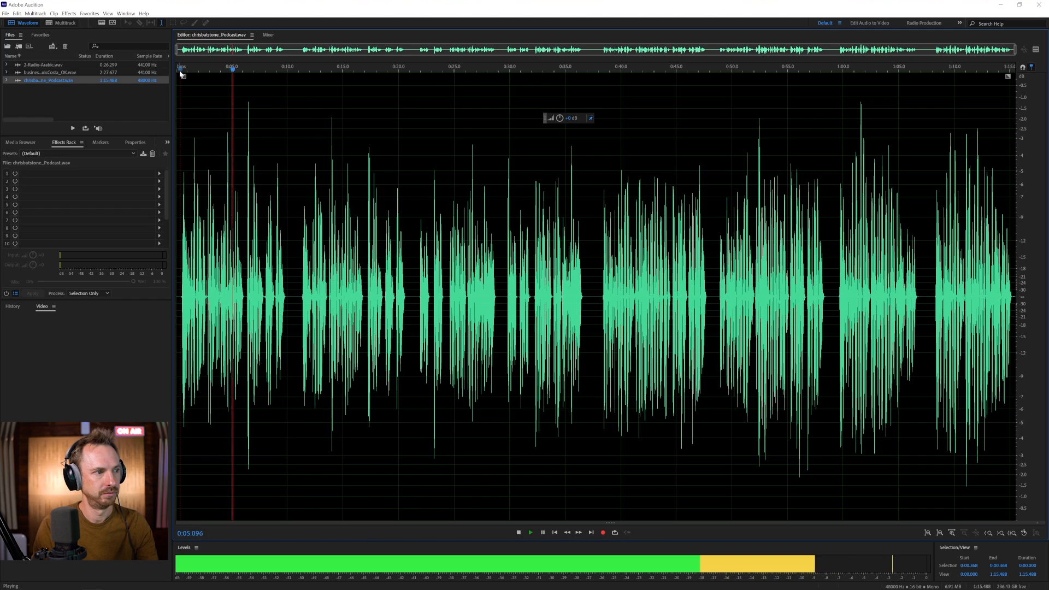
key(space)
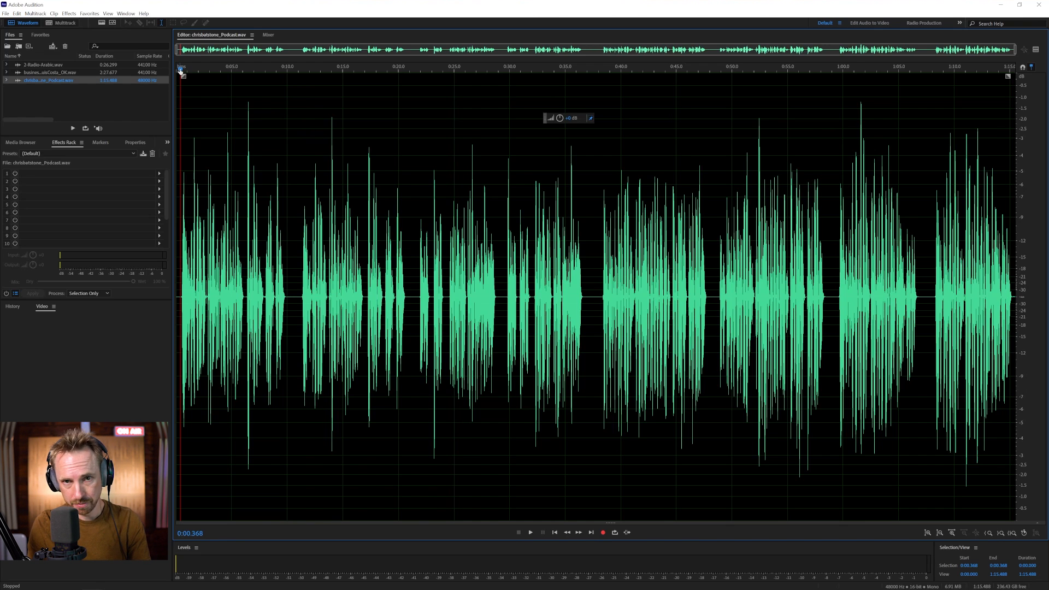
scroll(180, 69, up, 10)
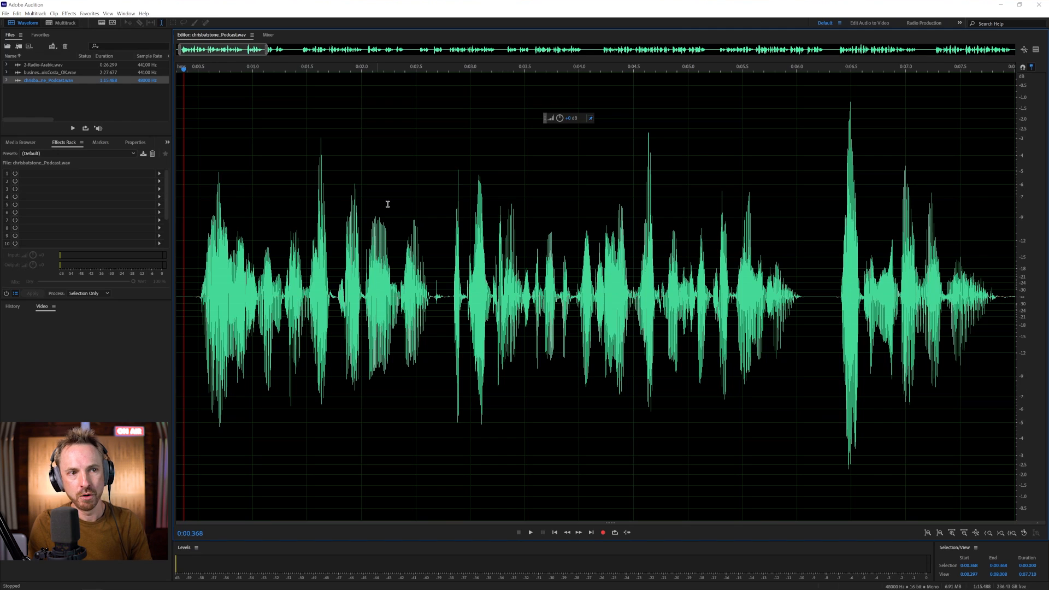
- Turn on the preview editor and insert a Parametric Equalizer into rack slot 1
click(1035, 49)
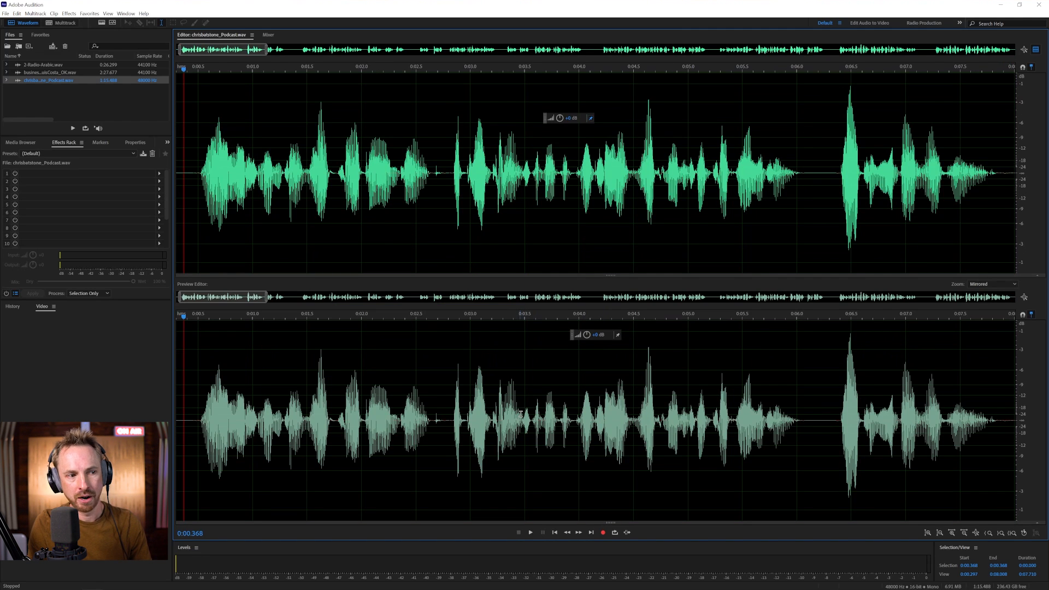
click(159, 175)
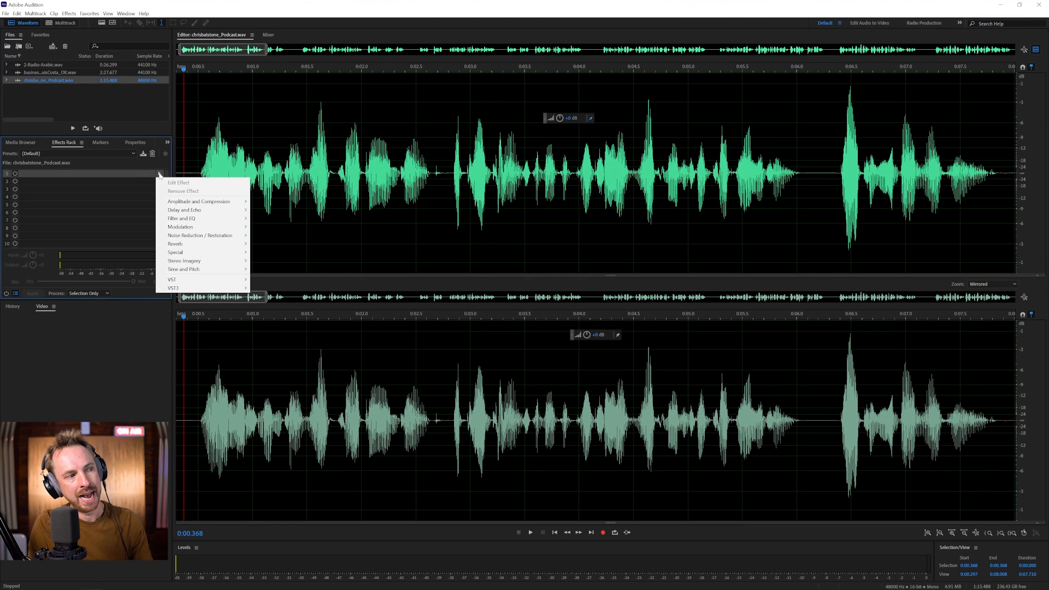
mouse_move(191, 219)
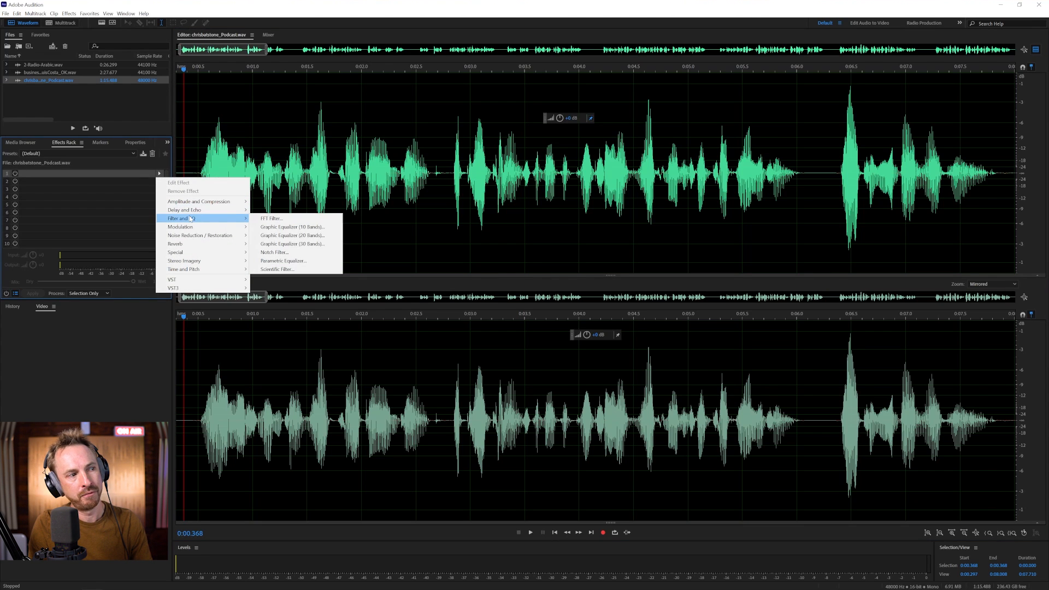
click(283, 260)
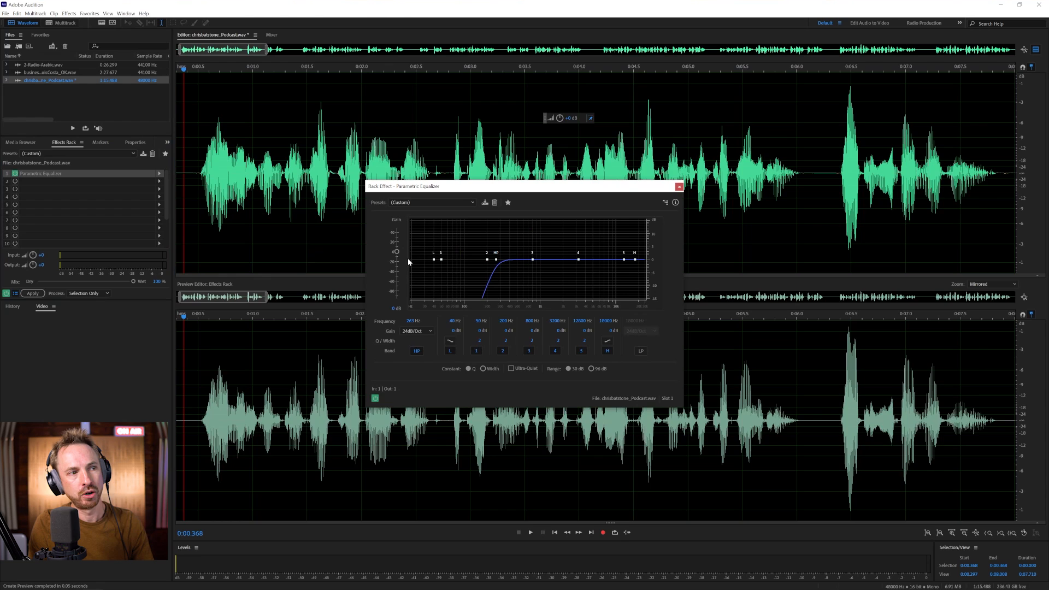
click(421, 202)
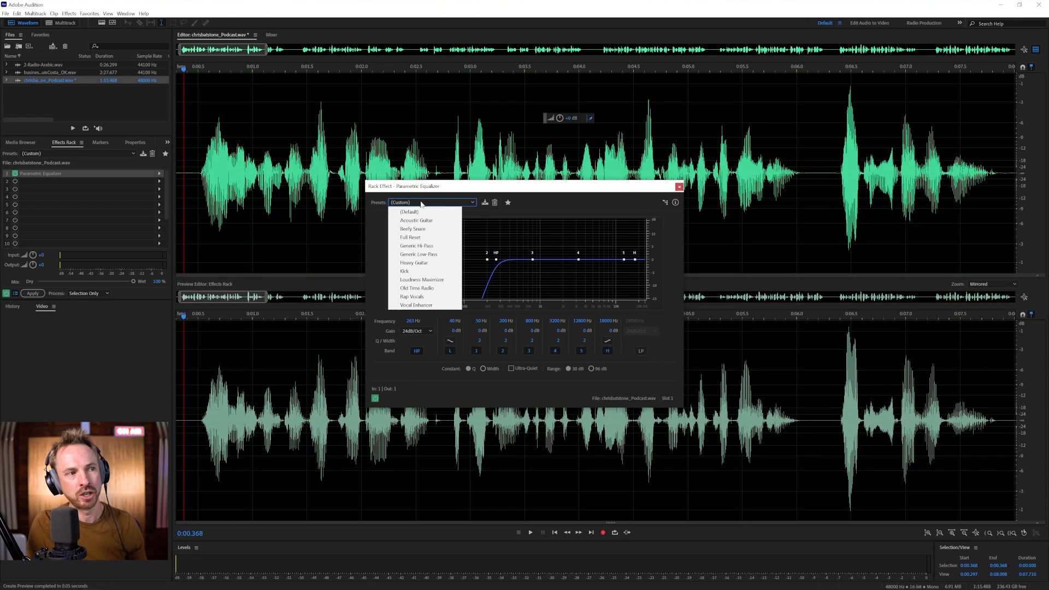
- Apply the Vocal Enhancer preset and compare playback with the equalizer bypassed and re-enabled
click(417, 305)
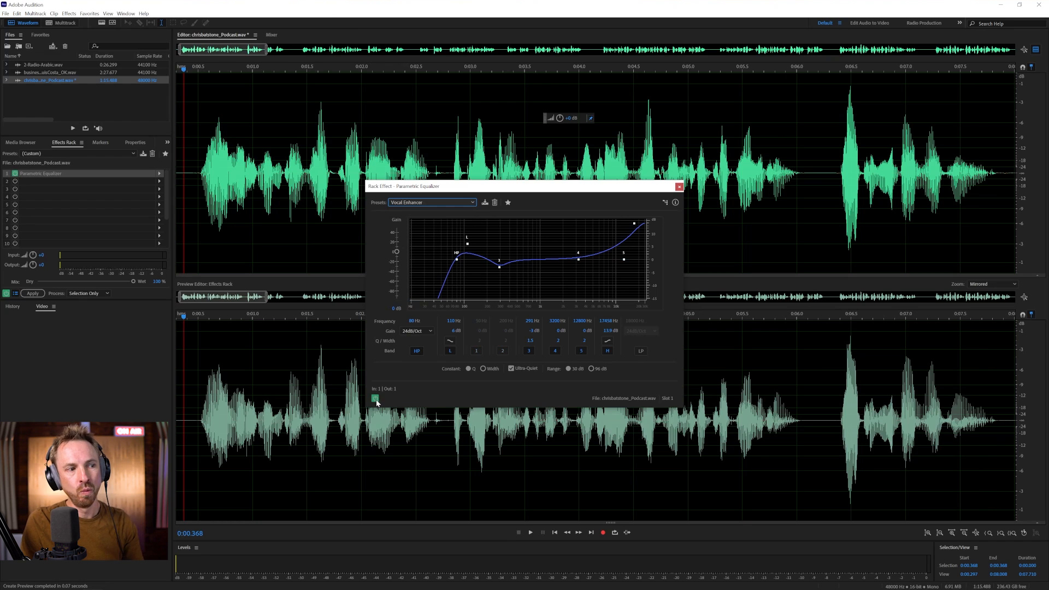
key(space)
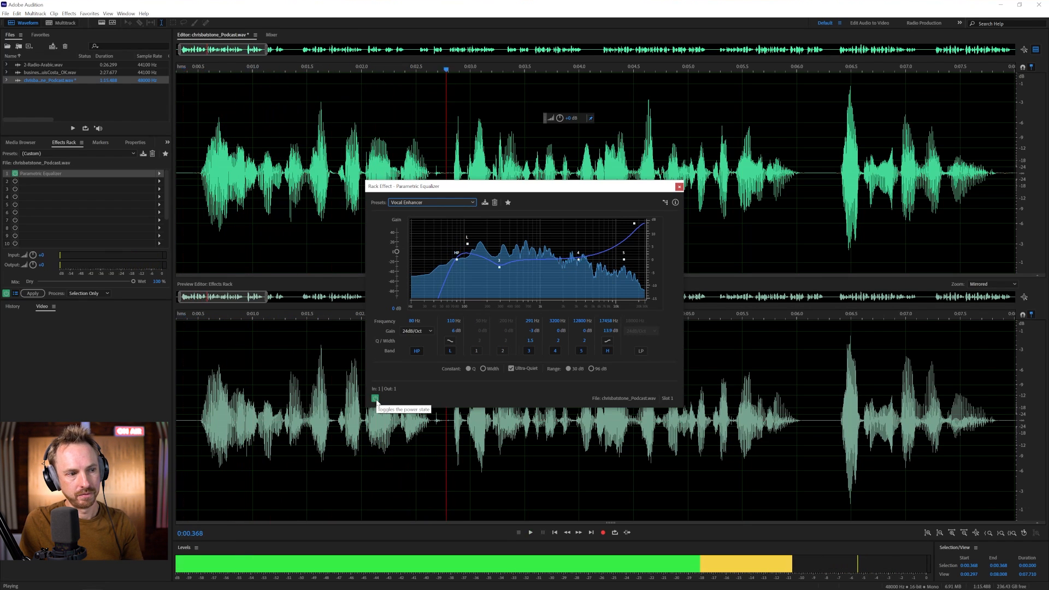
key(space)
click(376, 399)
key(space)
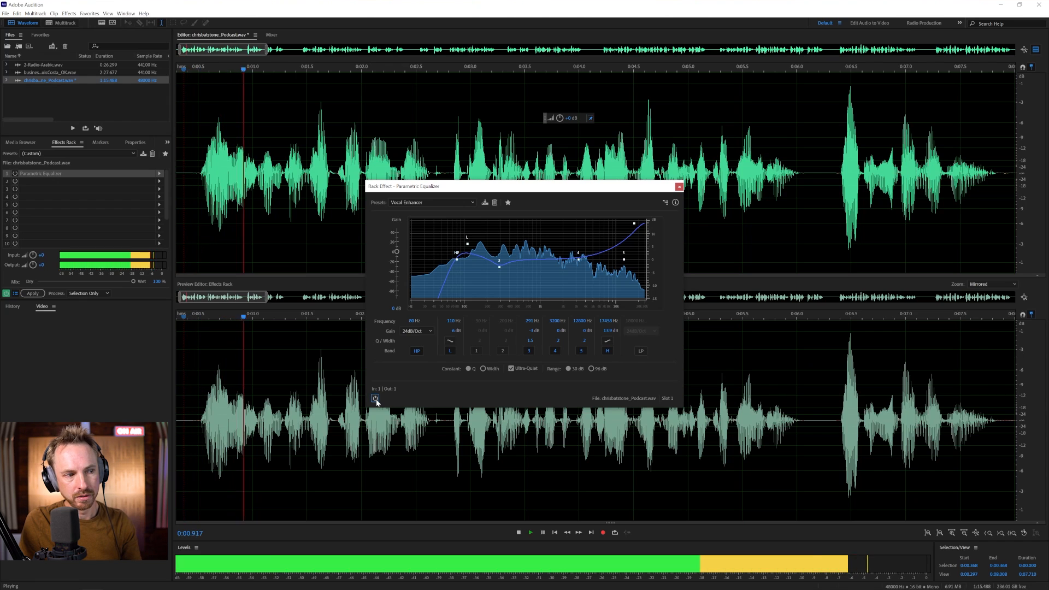
key(space)
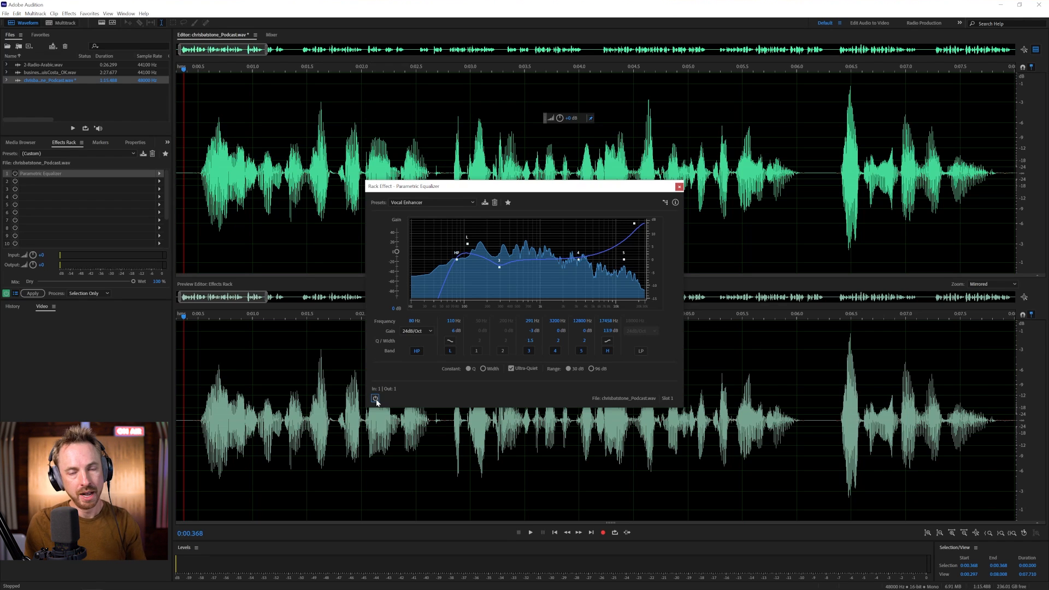
click(375, 399)
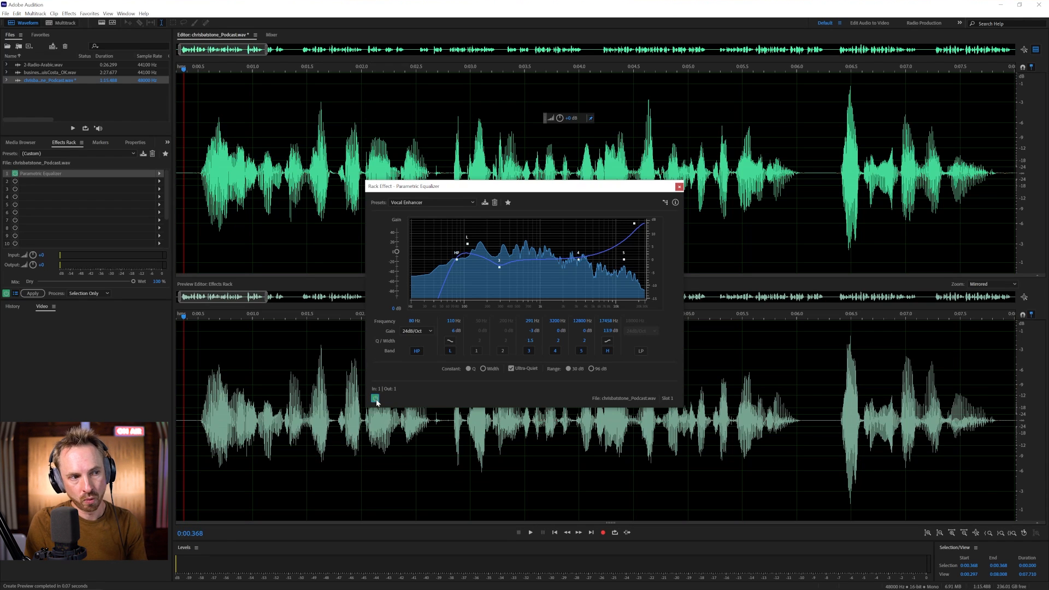
key(space)
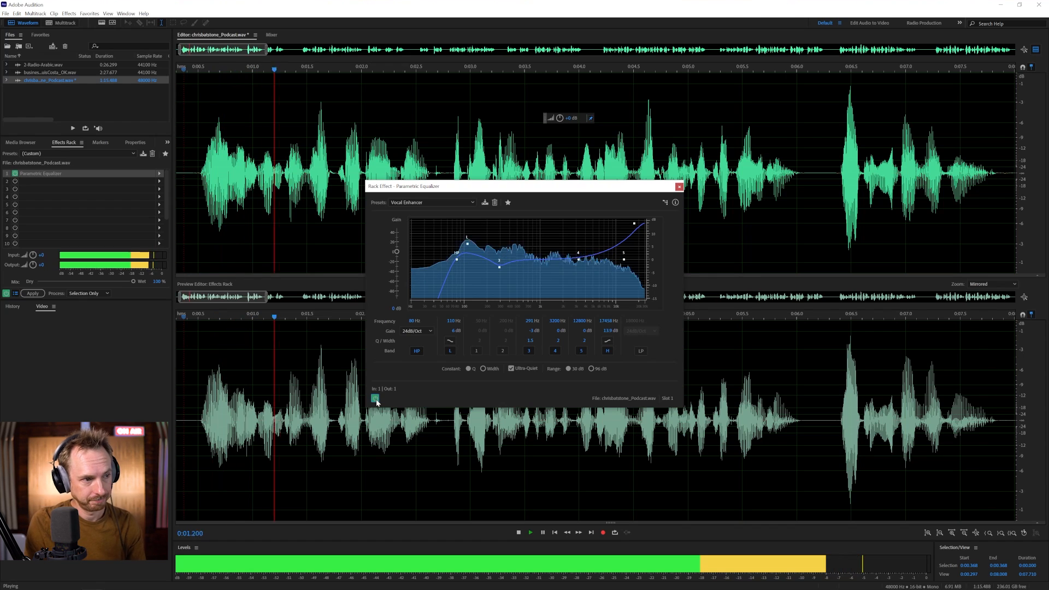
key(space)
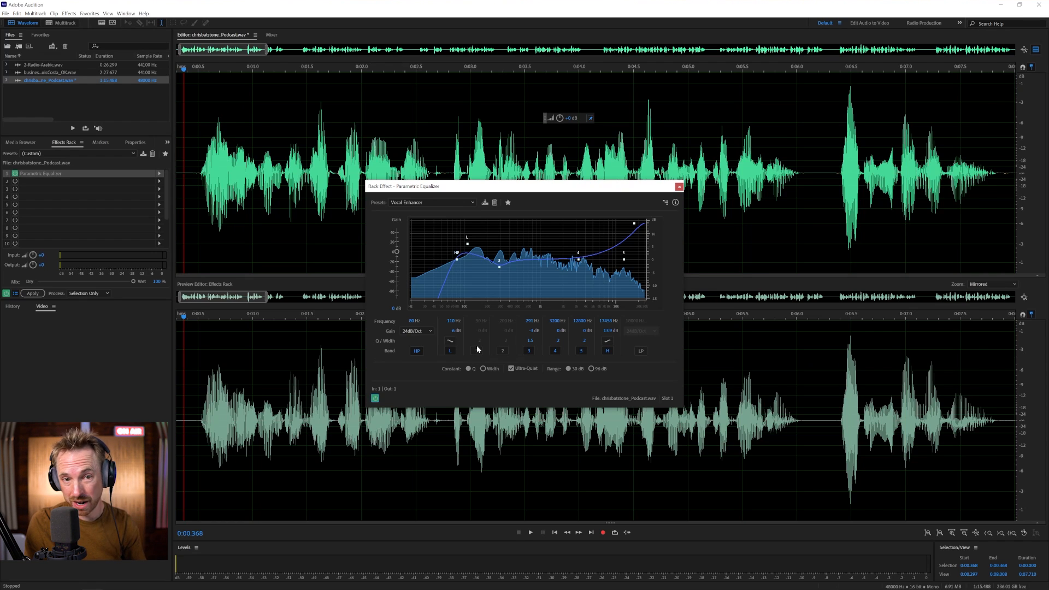
- Try the high-pass cutoff at 183 Hz, then settle it near 154 Hz, listening after each
drag(459, 265, 485, 263)
key(space)
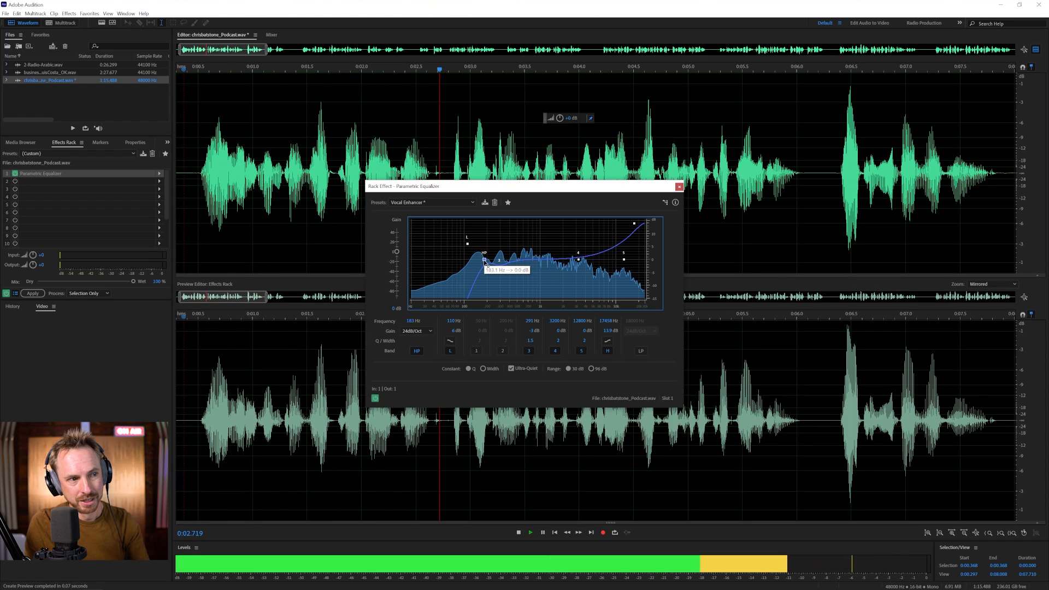
key(space)
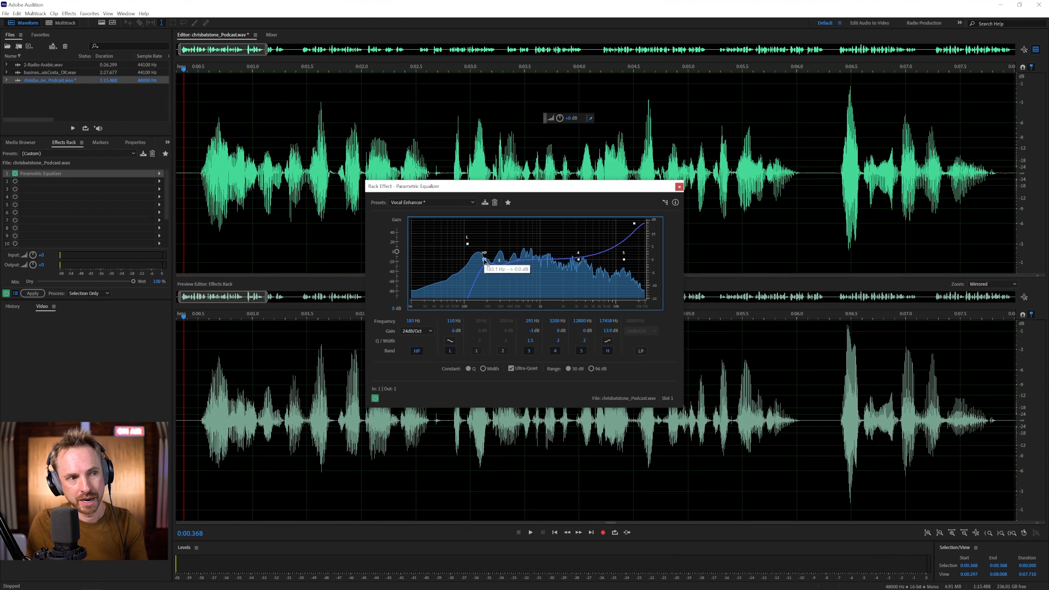
mouse_move(484, 263)
mouse_down()
mouse_move(456, 260)
mouse_move(465, 261)
mouse_up()
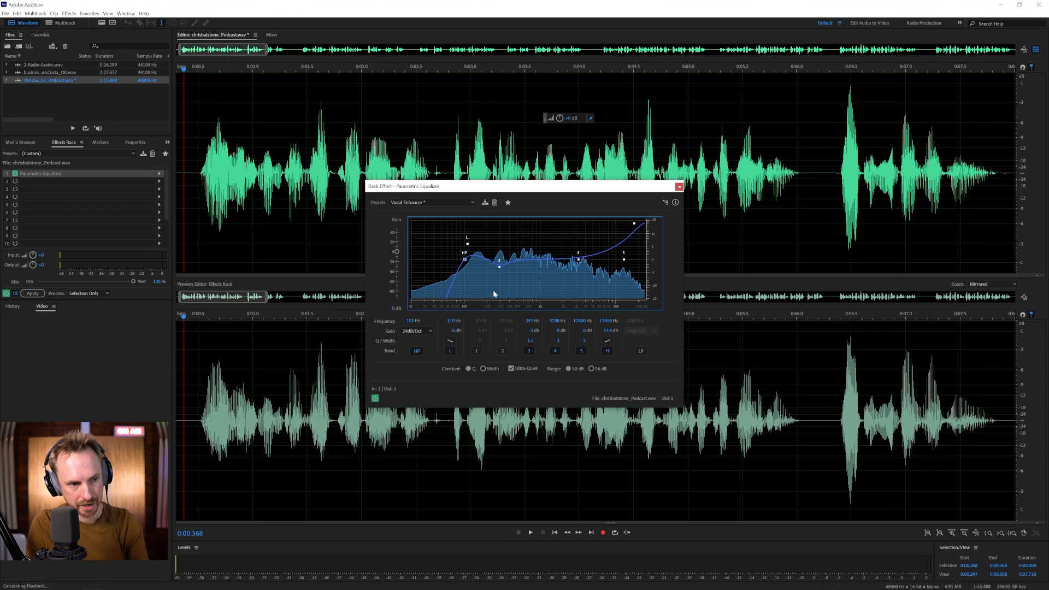
key(space)
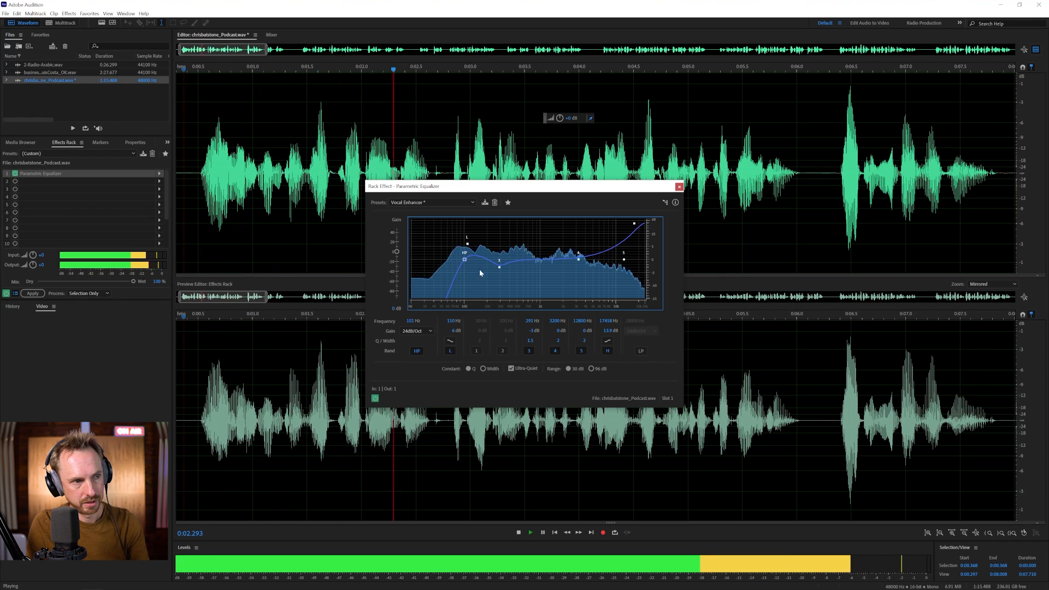
key(space)
- Lower the high shelf to about 12 kHz and audition the result
mouse_move(469, 244)
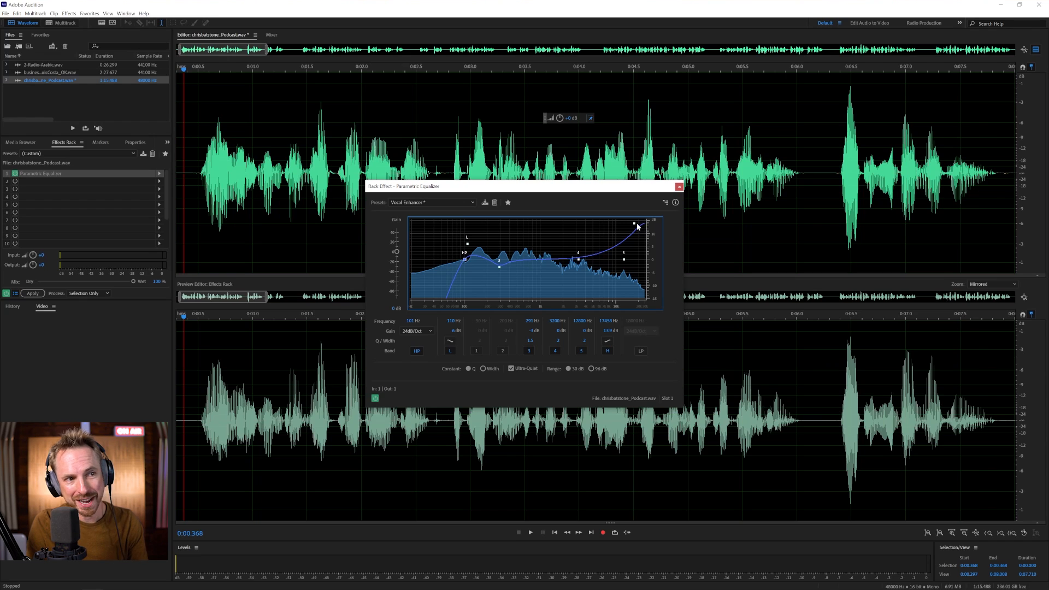
mouse_move(635, 226)
drag(635, 225, 625, 224)
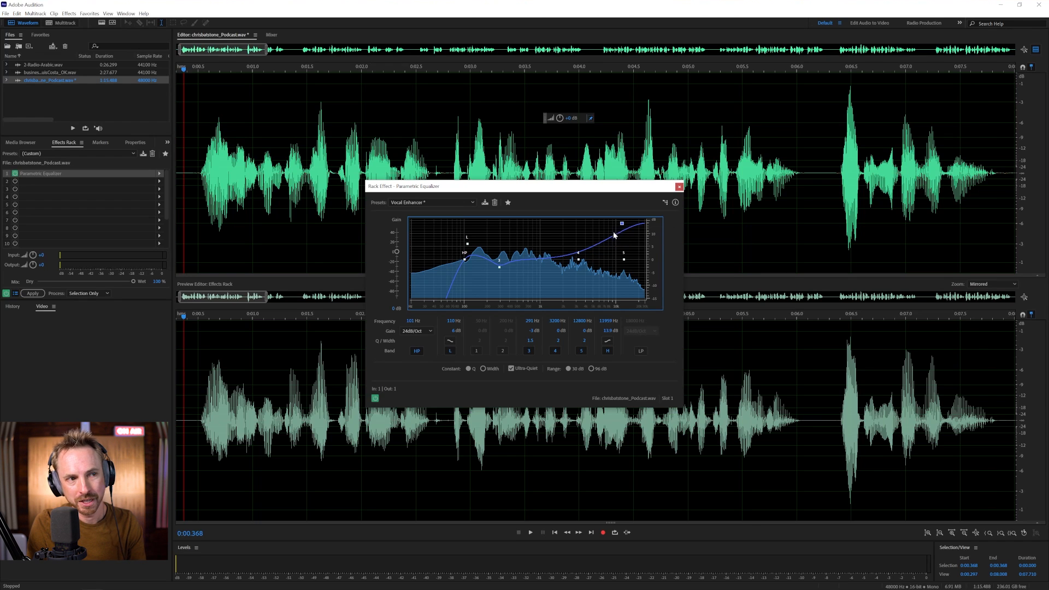
key(space)
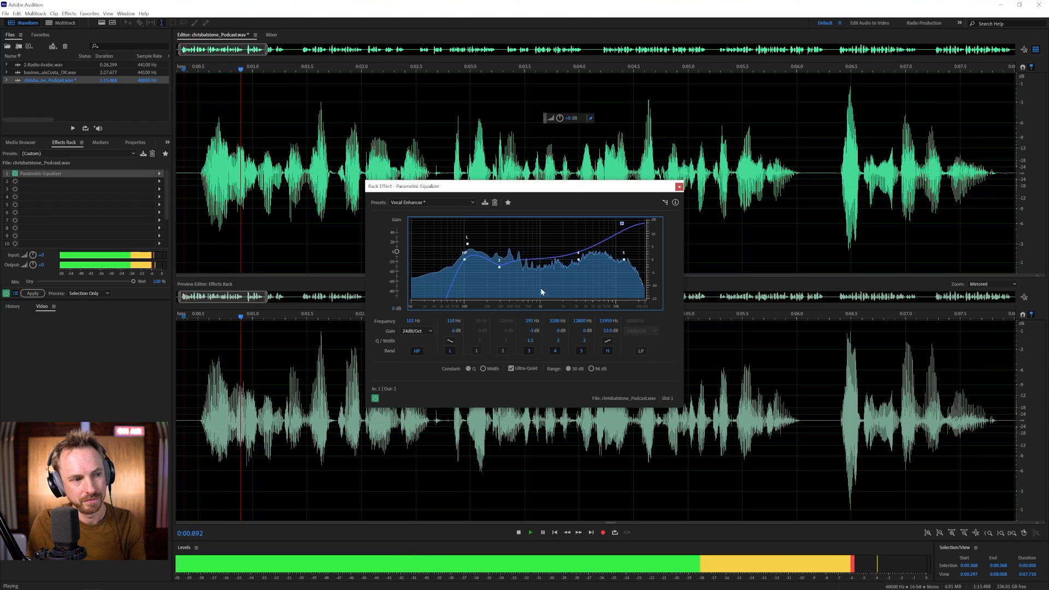
key(space)
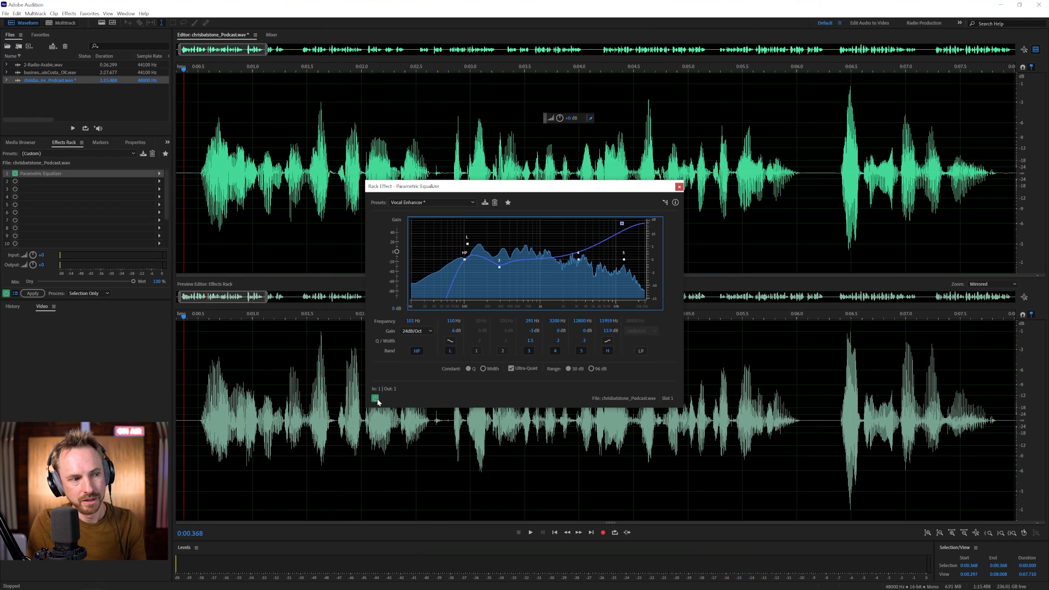
- A/B the equalizer on and off, then raise the high shelf to 16942 Hz and listen
click(375, 398)
key(space)
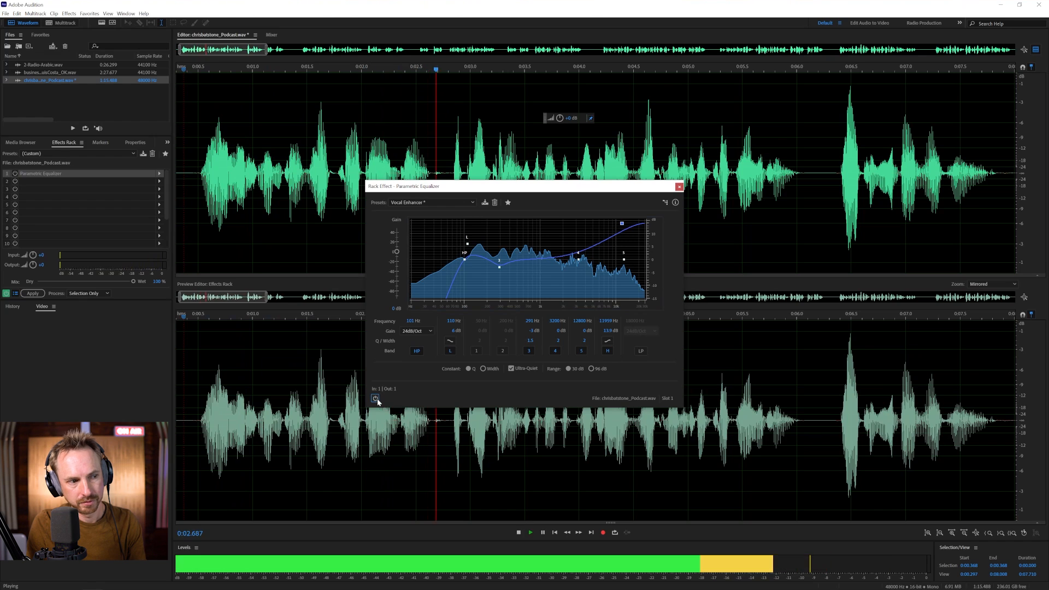
key(space)
click(375, 399)
key(space)
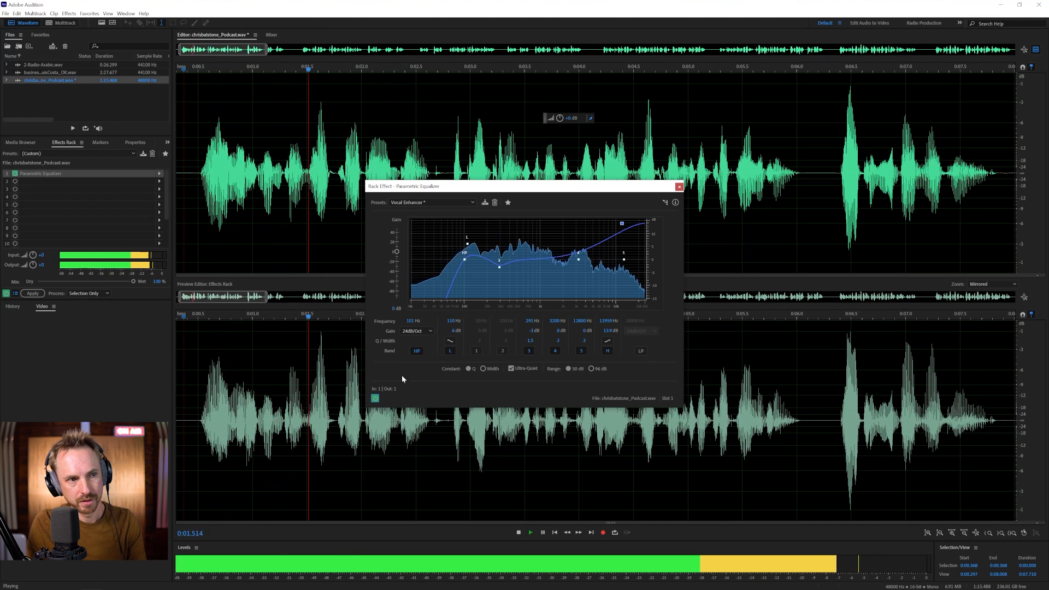
key(space)
drag(622, 224, 634, 224)
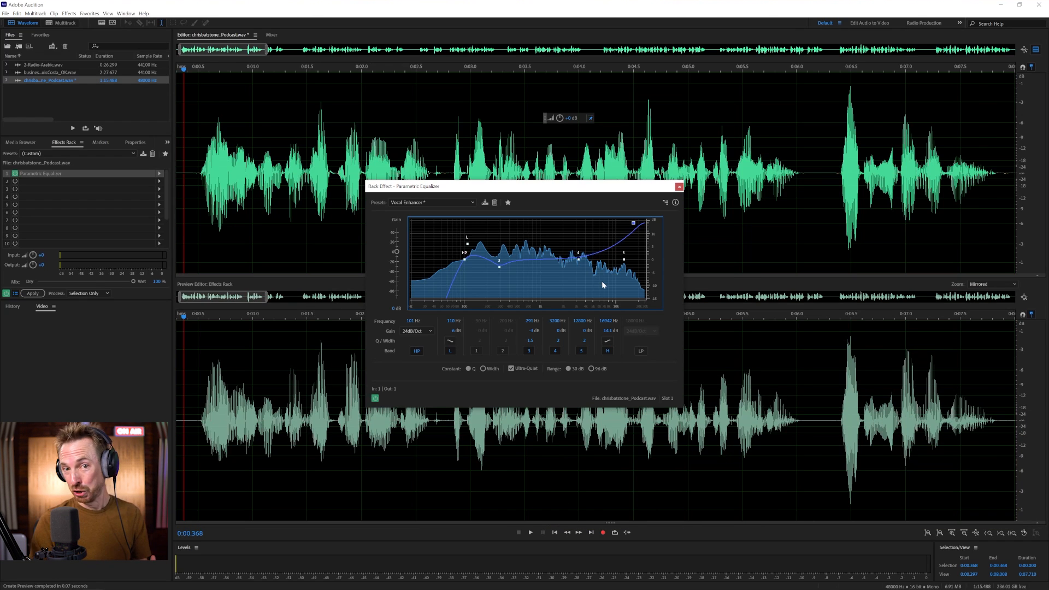
key(space)
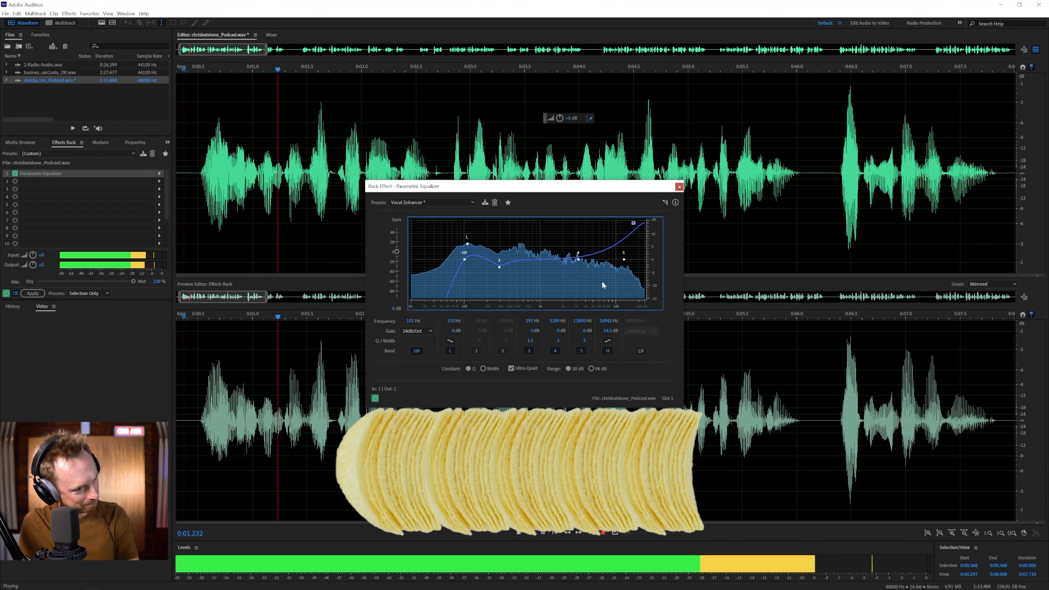
key(space)
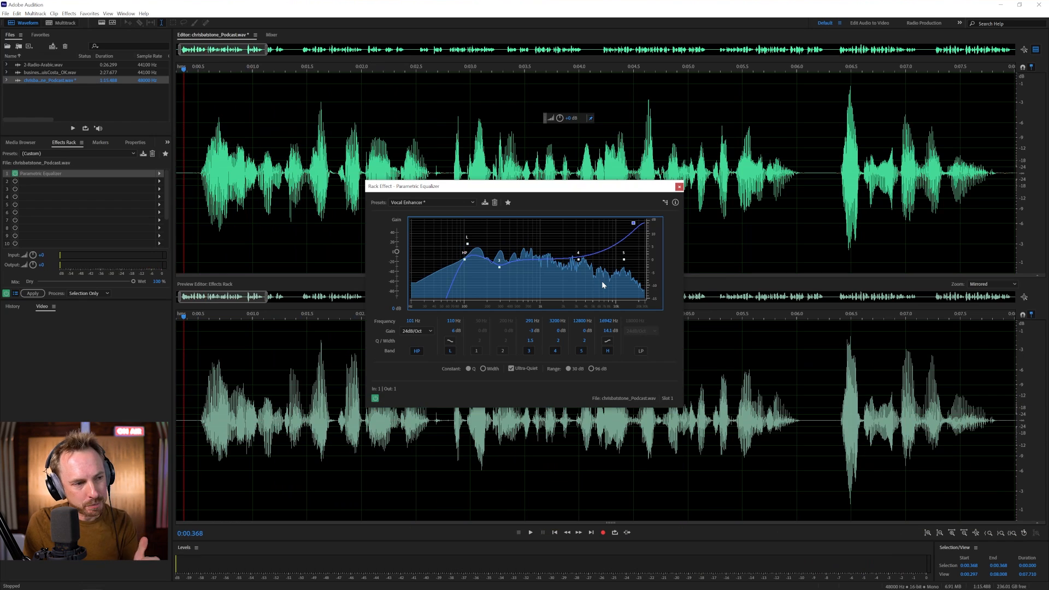
- Close the equalizer window and add a default Dynamics effect to rack slot 2
click(679, 188)
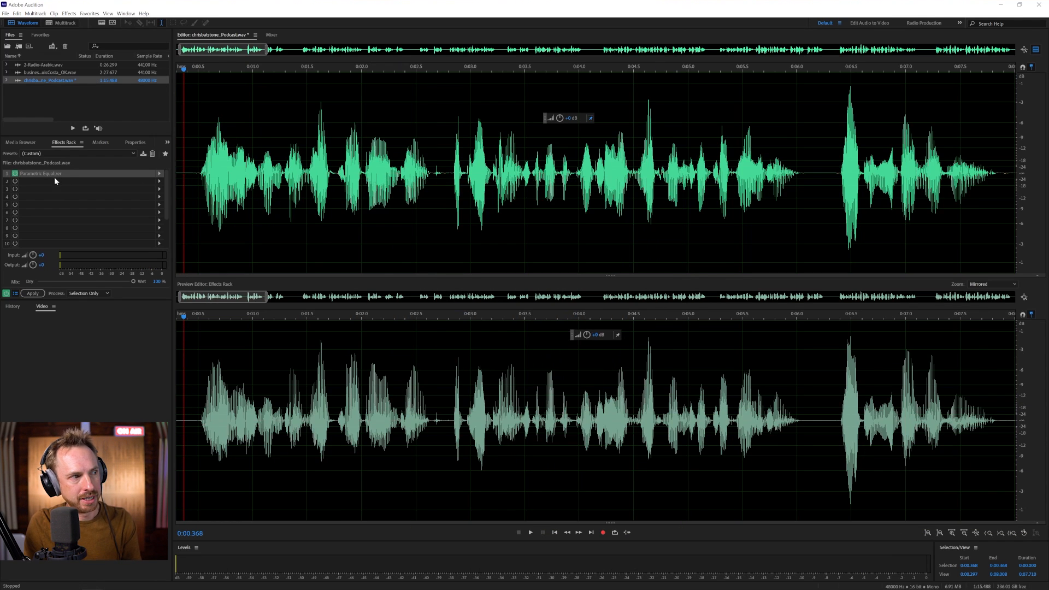
click(161, 183)
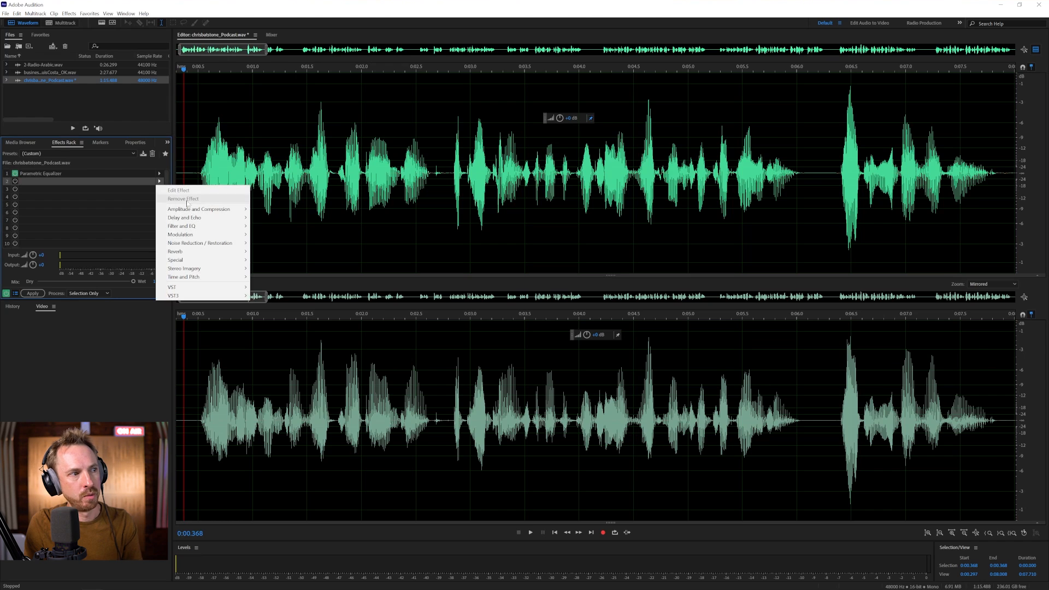
mouse_move(227, 211)
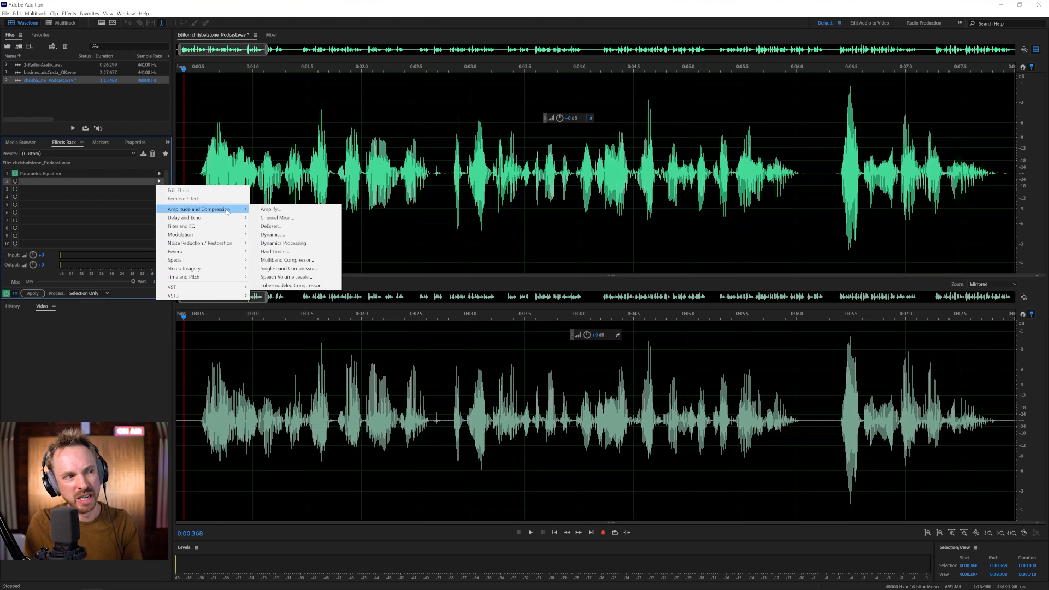
click(282, 236)
click(487, 206)
click(486, 216)
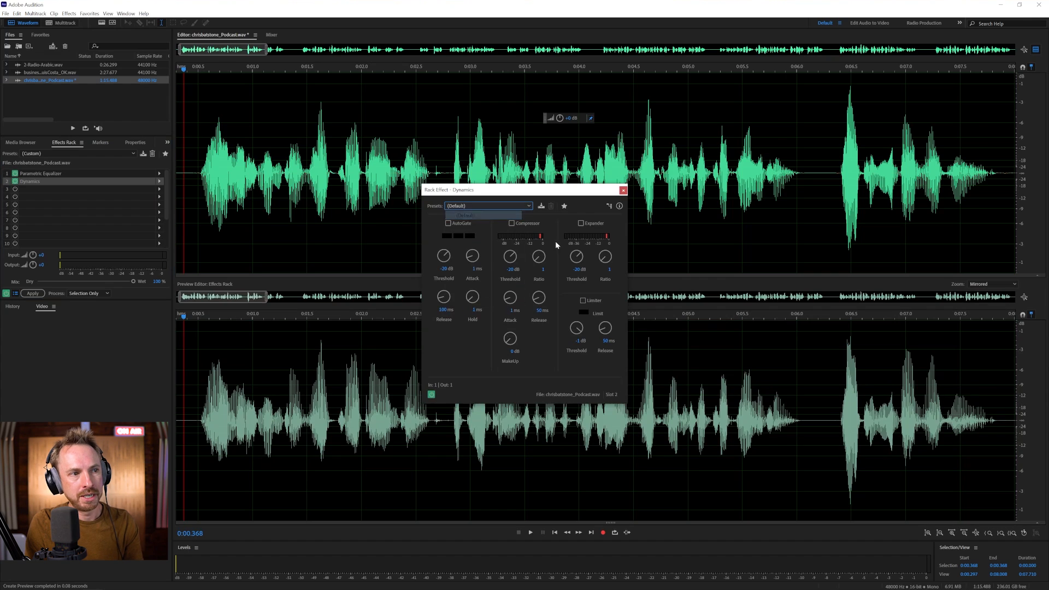
- Enable the compressor with ratio 3 and 7.5 dB makeup gain
click(511, 223)
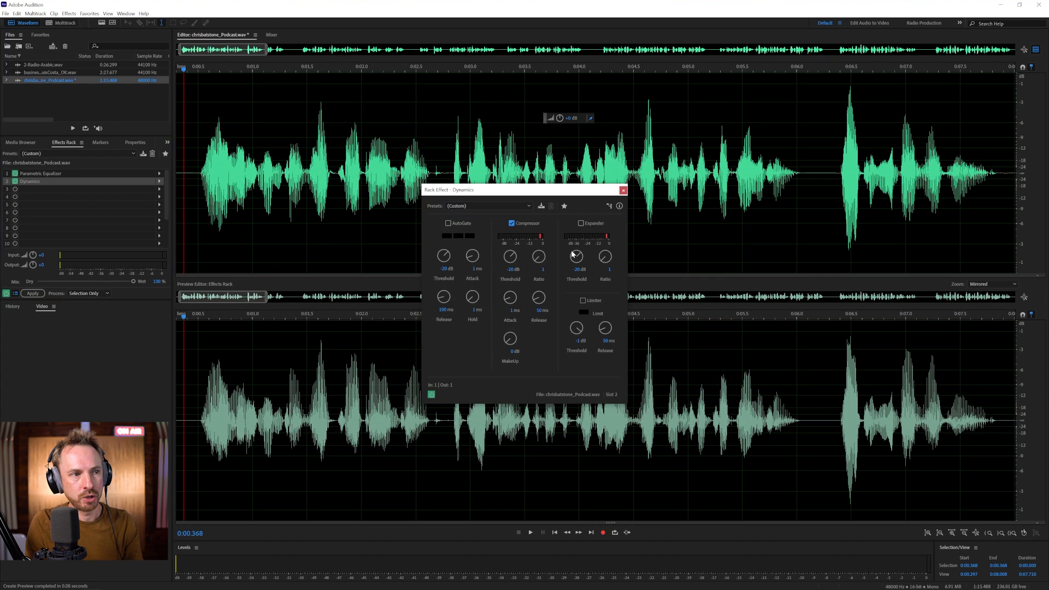
click(543, 269)
text(3)
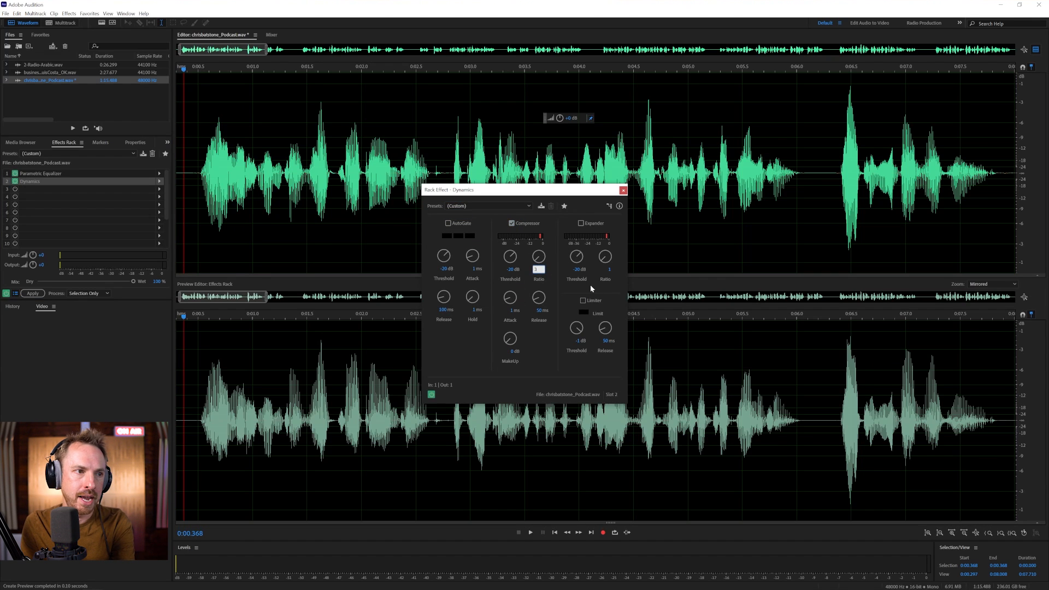
key(Return)
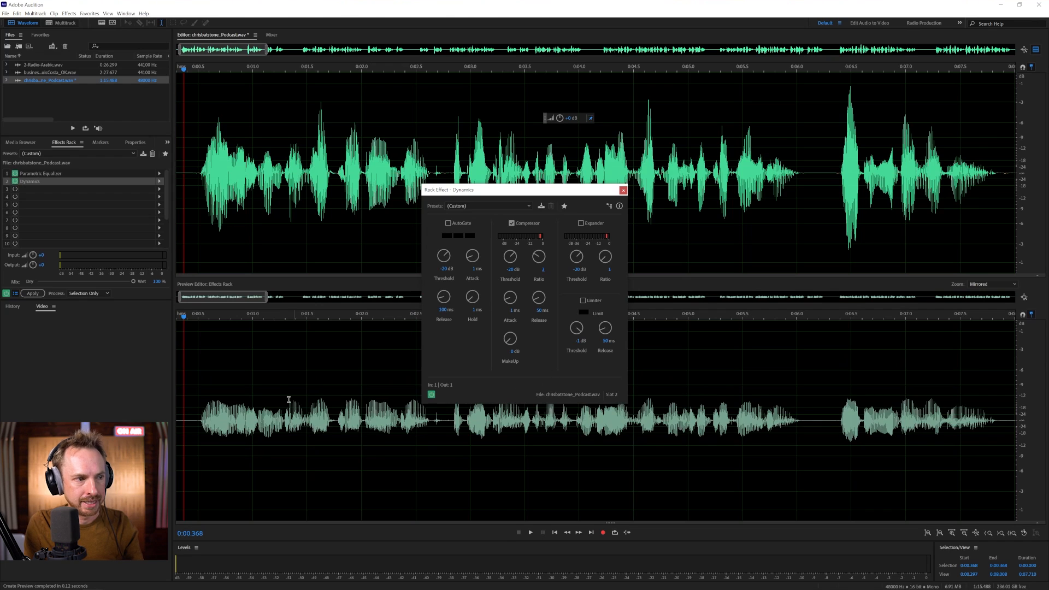
drag(510, 340, 513, 323)
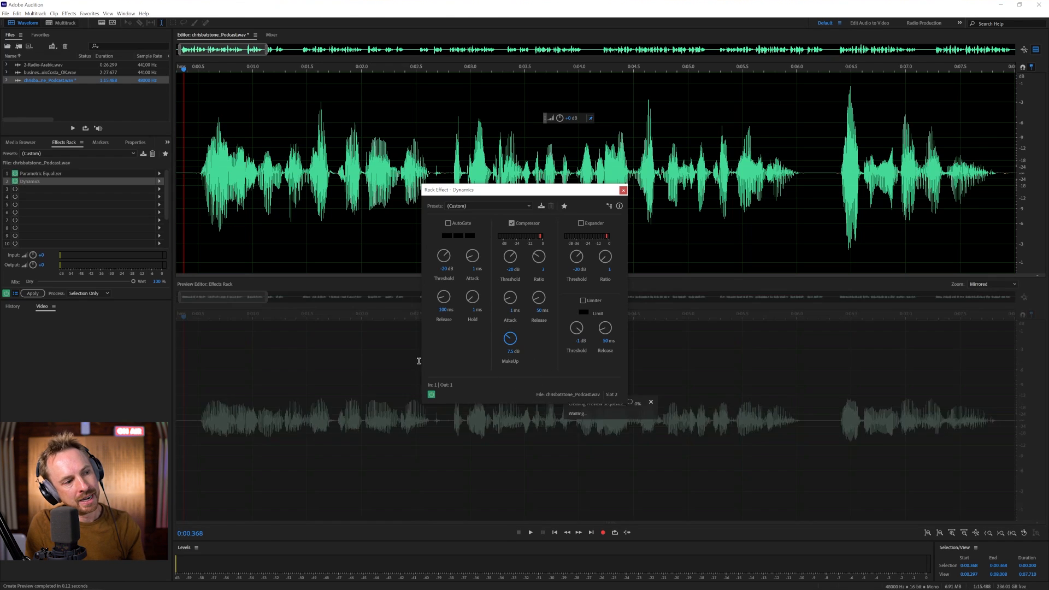
- Compare the preview against the bypassed rack, then enable the expander at ratio 2.4
key(space)
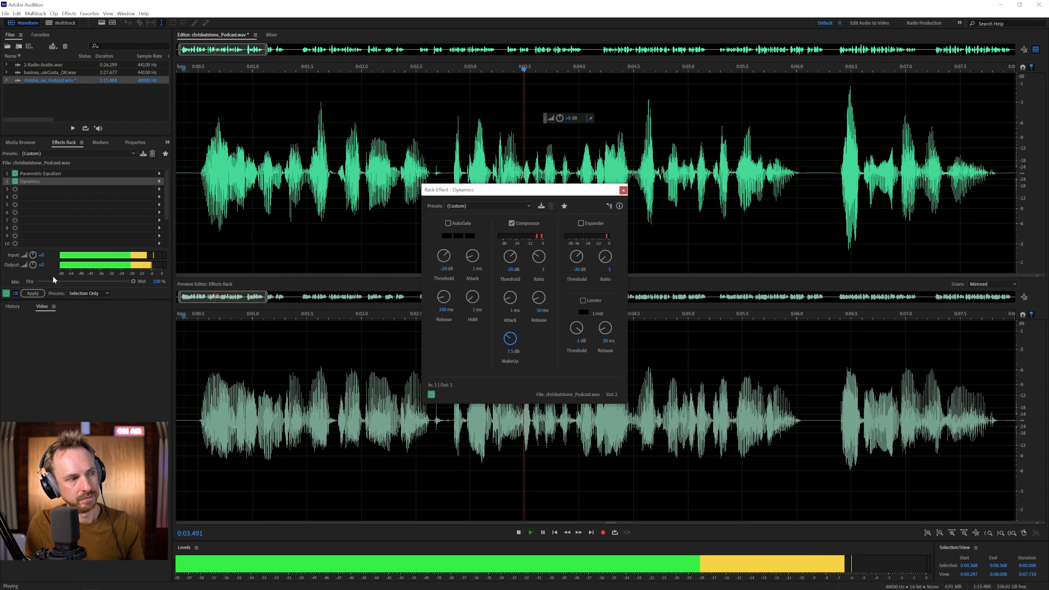
key(space)
click(6, 294)
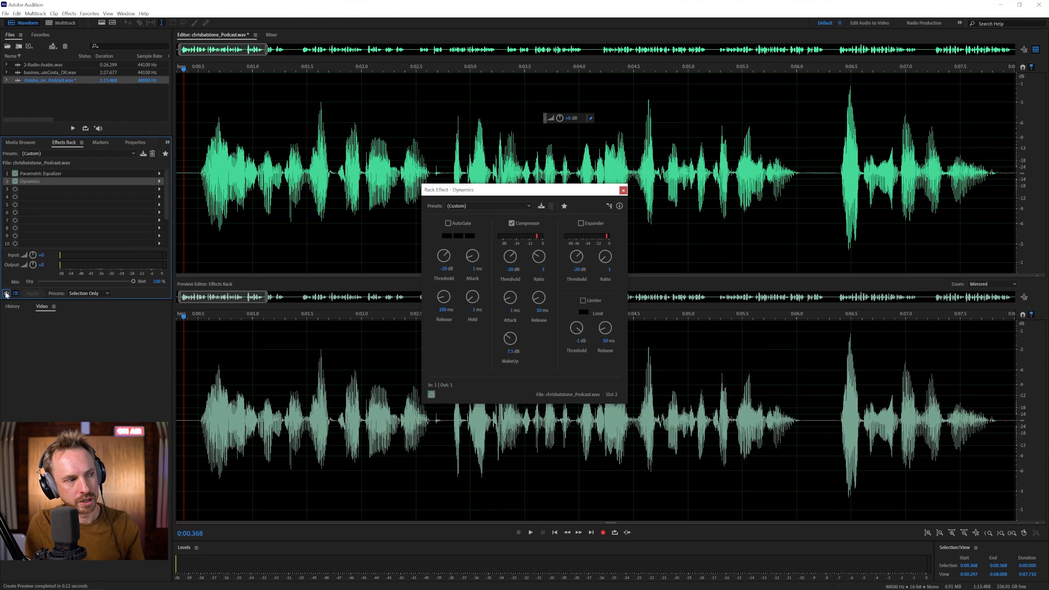
key(space)
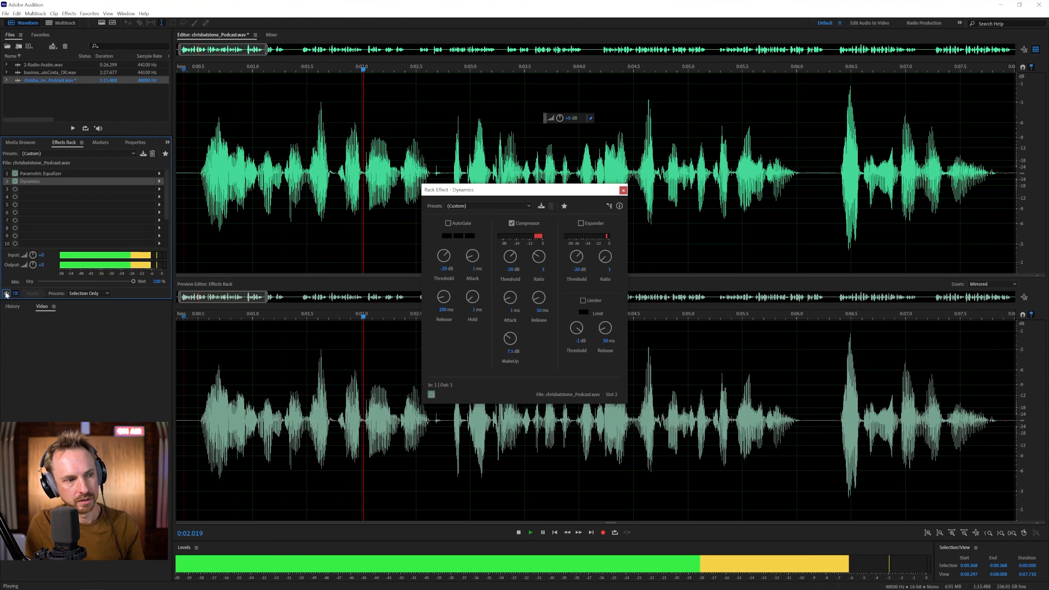
key(space)
click(6, 294)
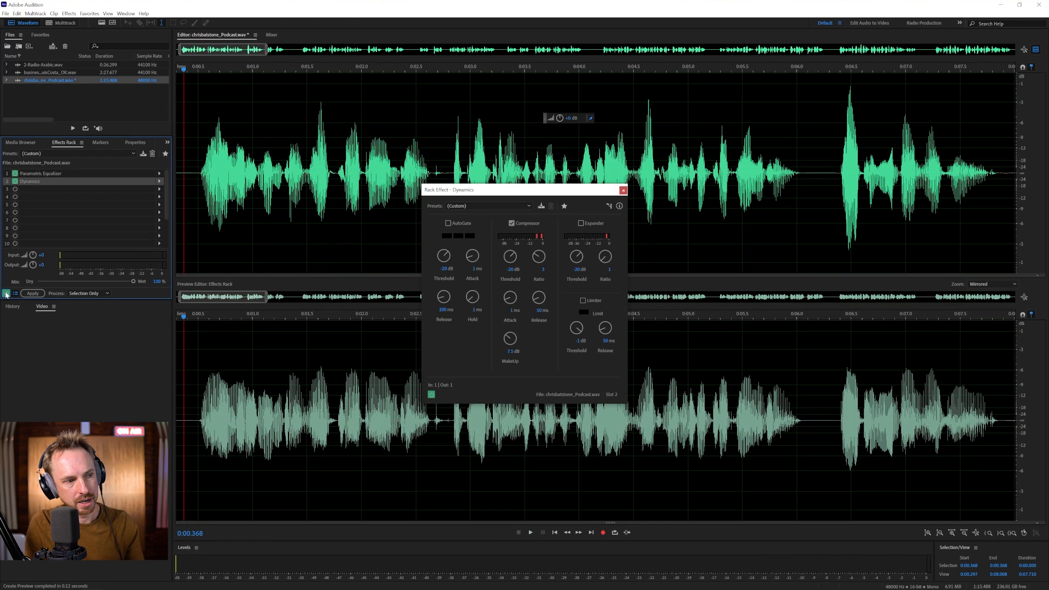
key(space)
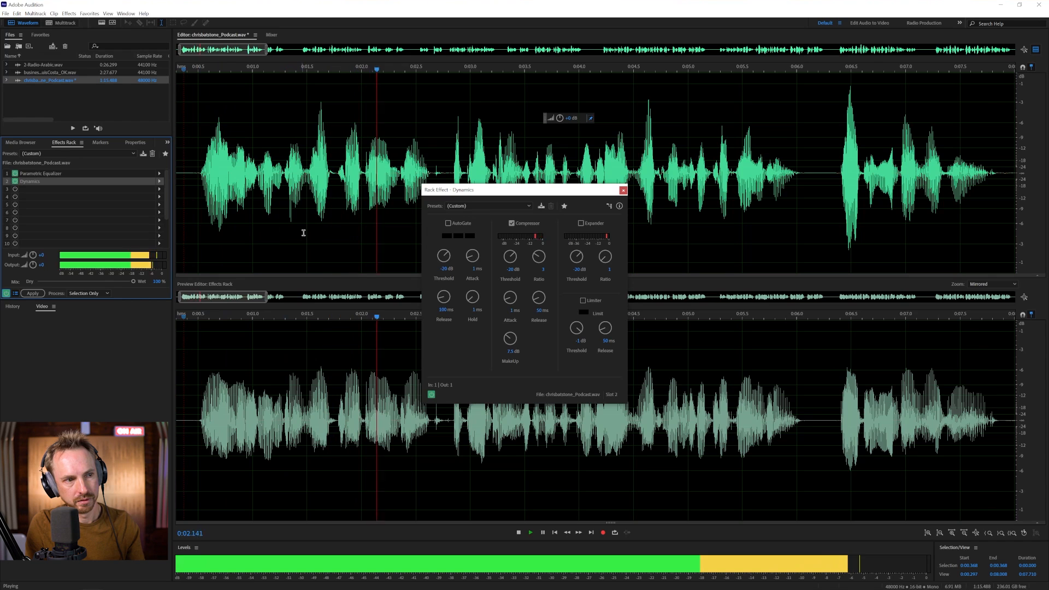
key(space)
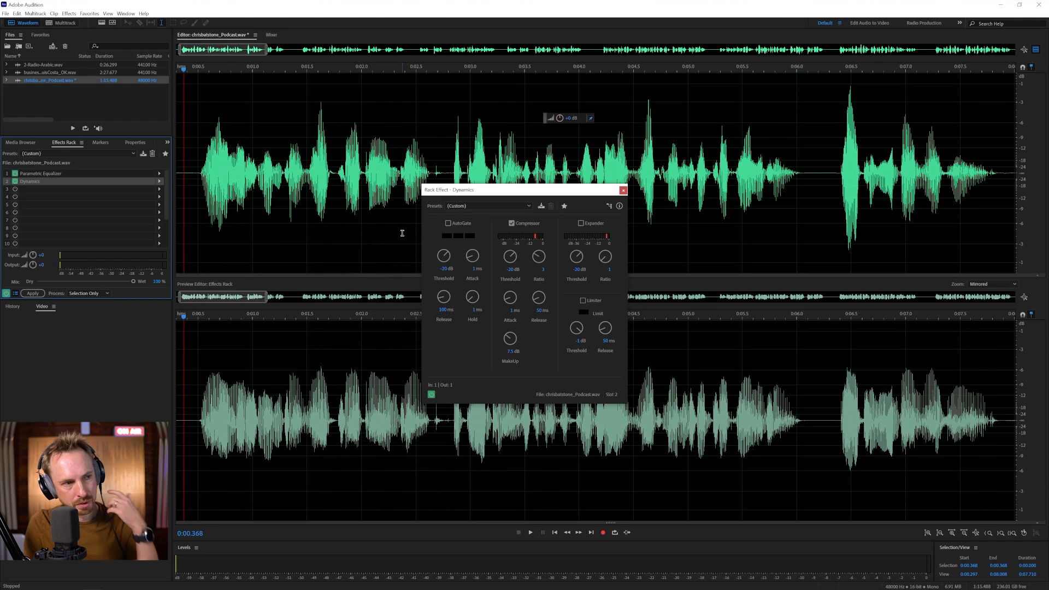
click(581, 222)
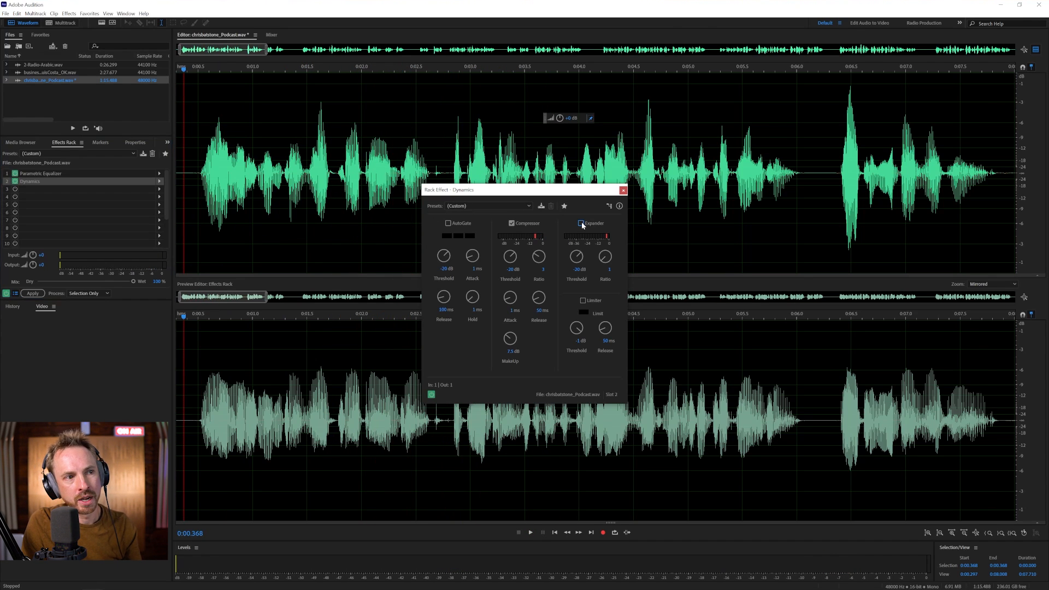
drag(605, 257, 577, 272)
- Play the podcast preview with the expander active
key(space)
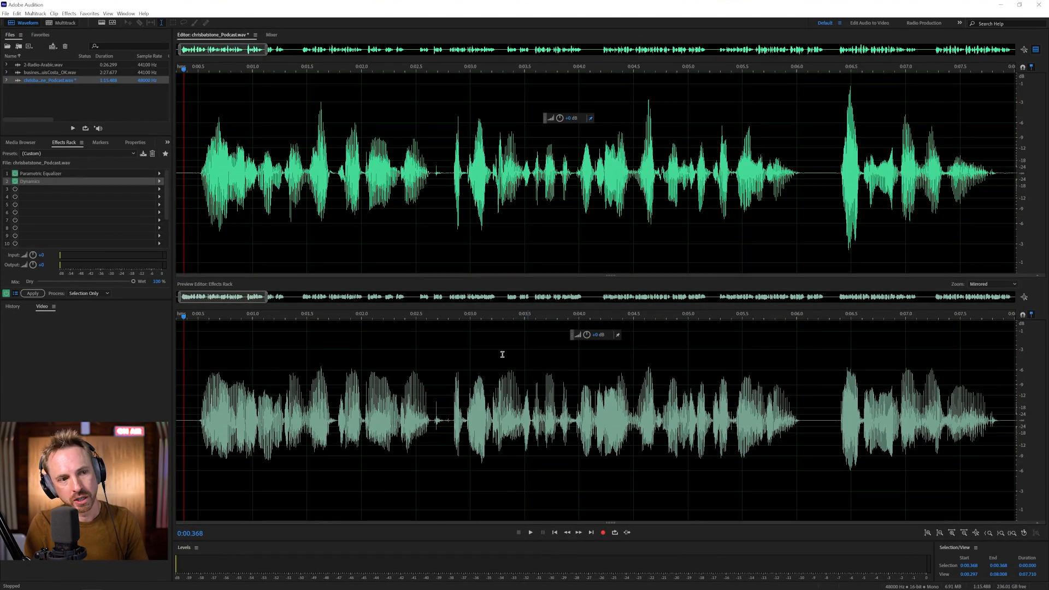
- Move the EQ high-pass to about 200 Hz and set the compressor to ratio 5, 11.3 dB makeup
double_click(49, 173)
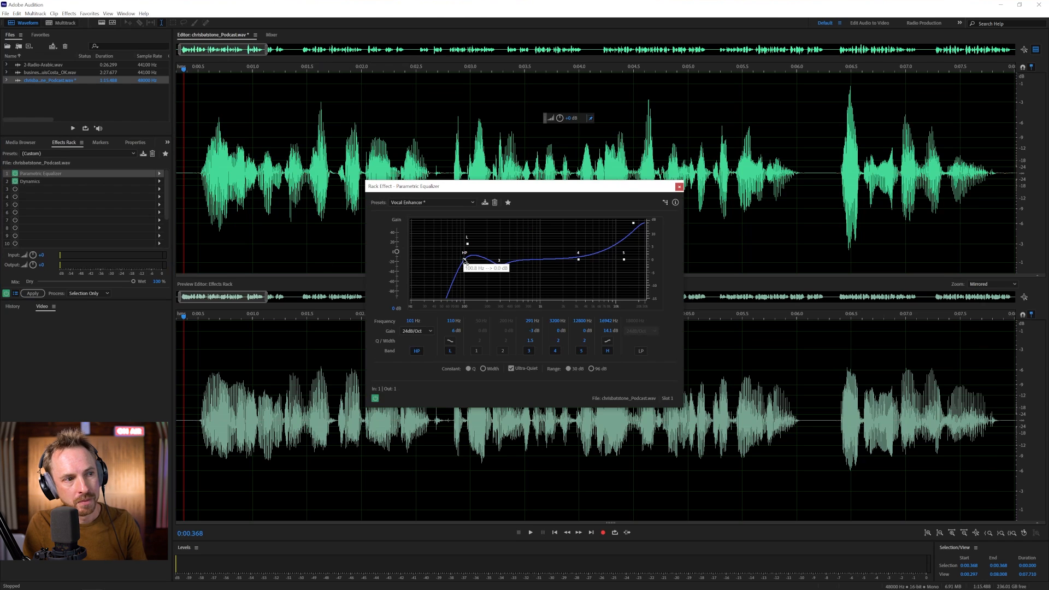
drag(464, 259, 489, 261)
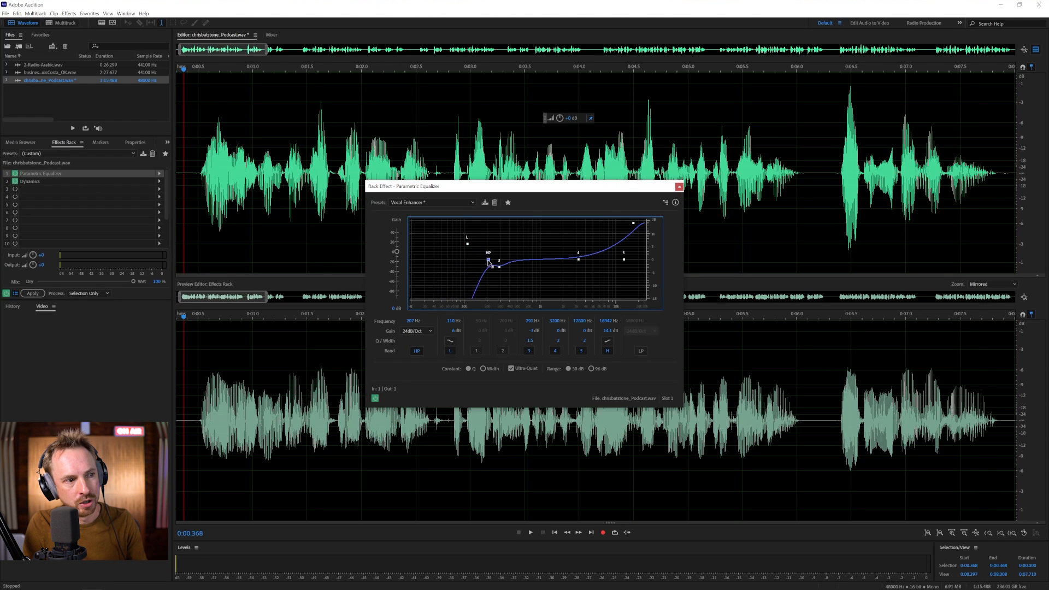
double_click(29, 181)
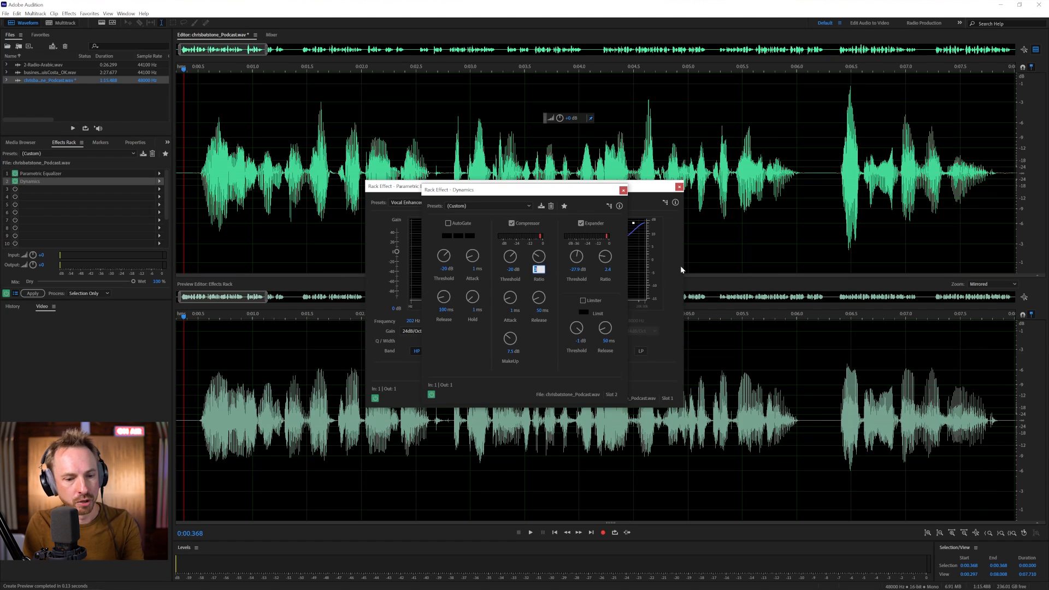
text(5)
key(Return)
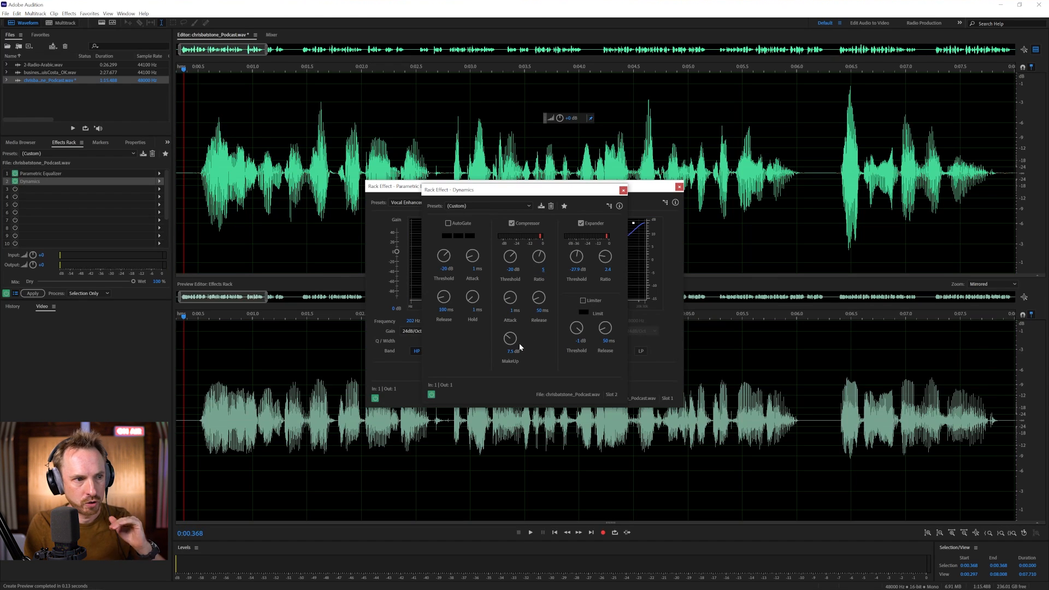
drag(519, 343, 516, 325)
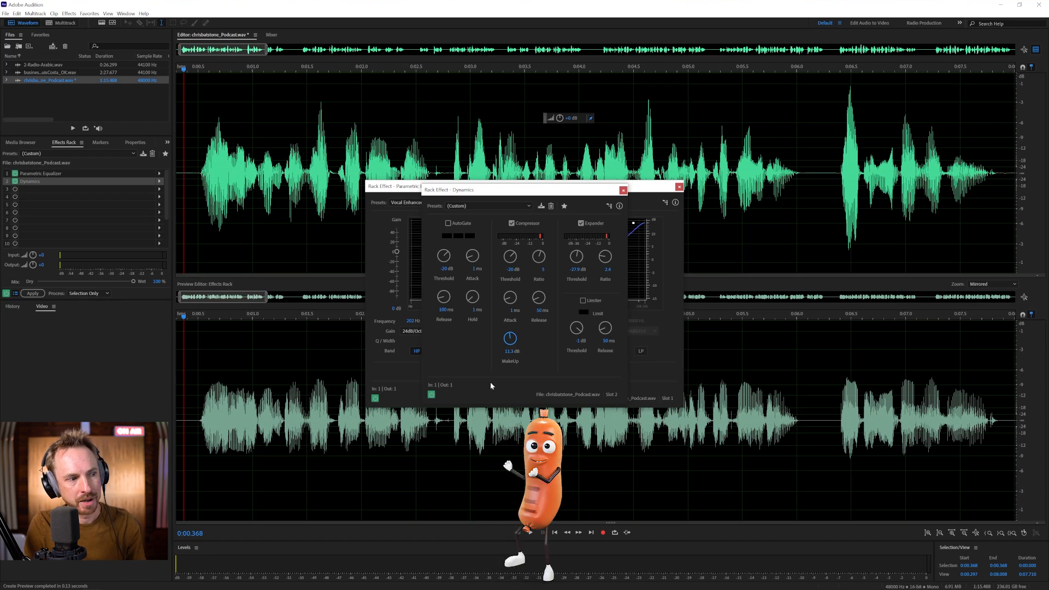
key(space)
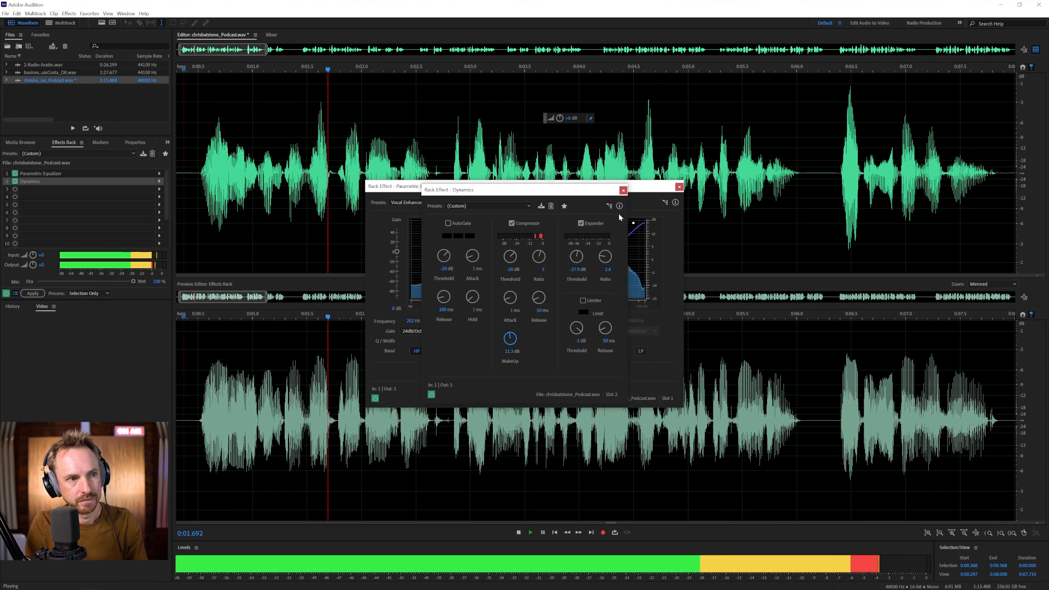
key(space)
click(623, 191)
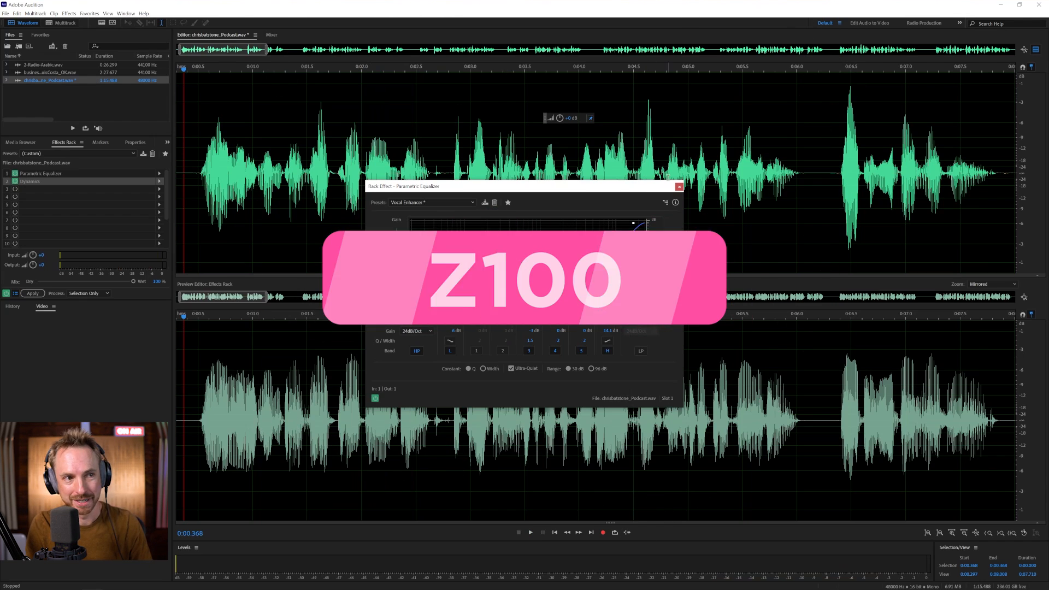
click(679, 187)
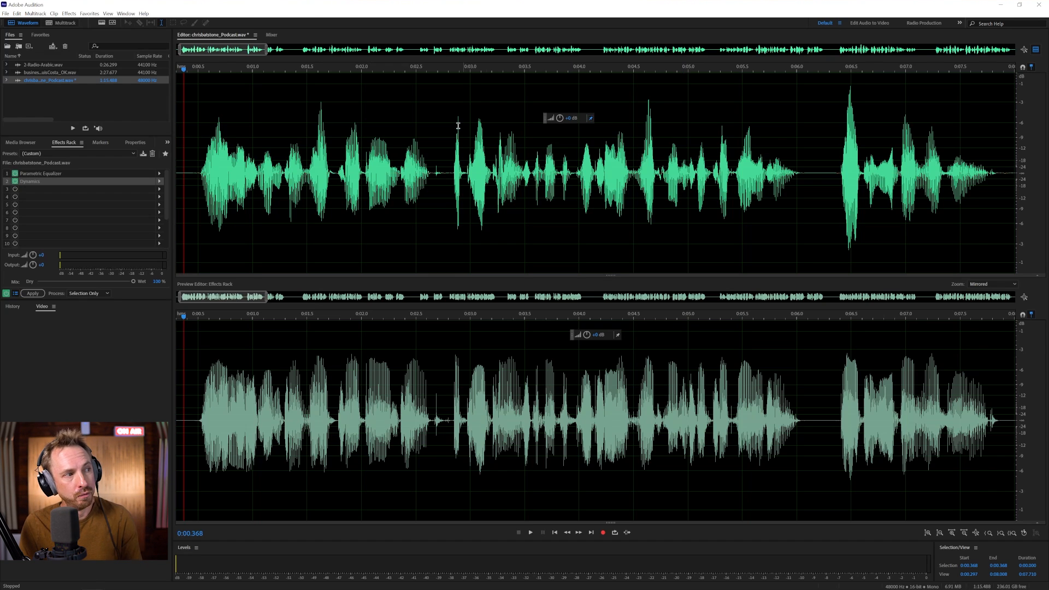
double_click(73, 72)
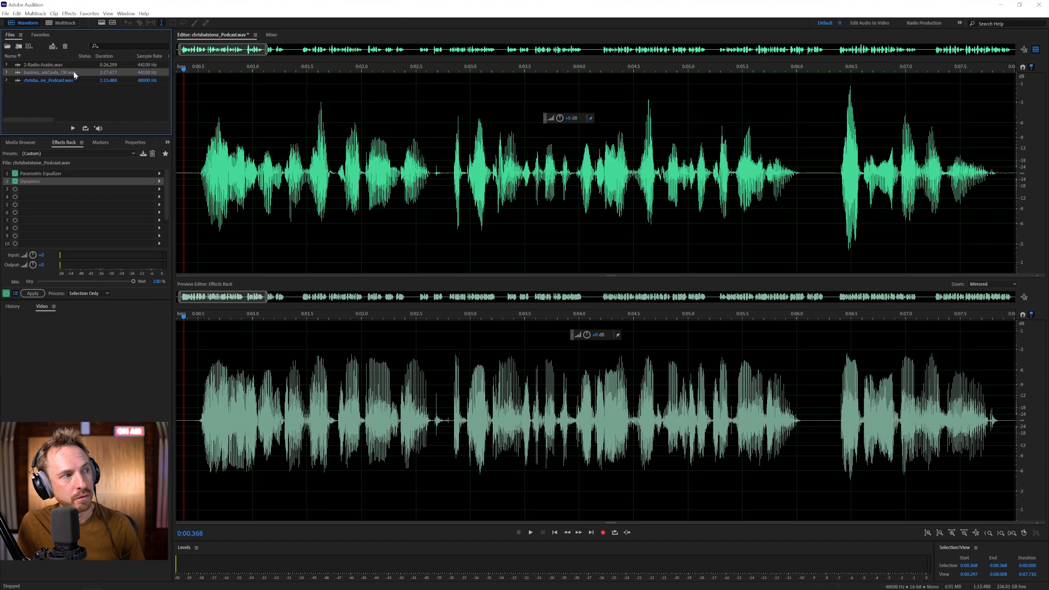
key(space)
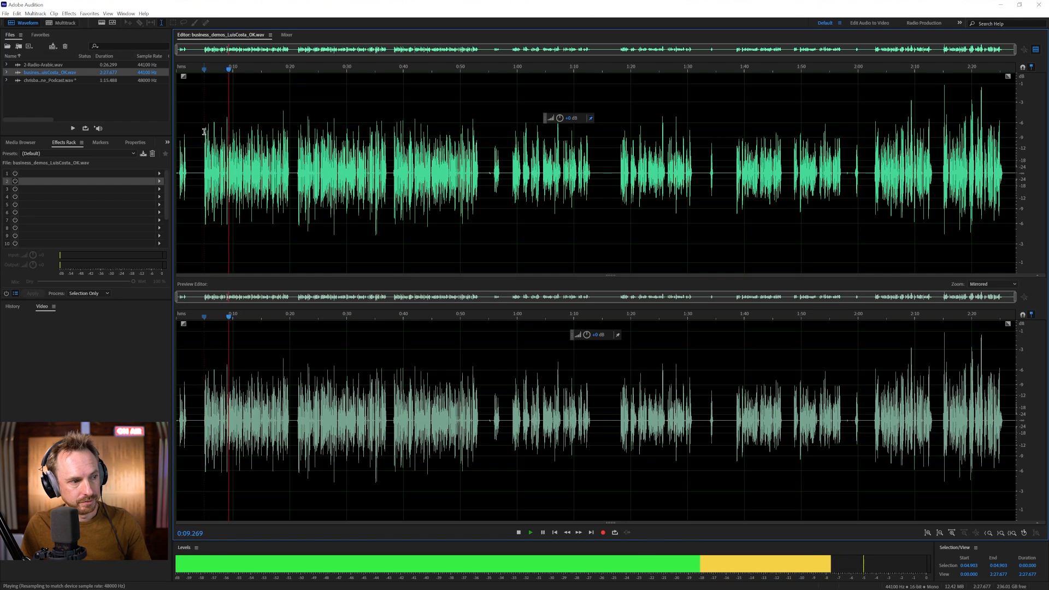
key(space)
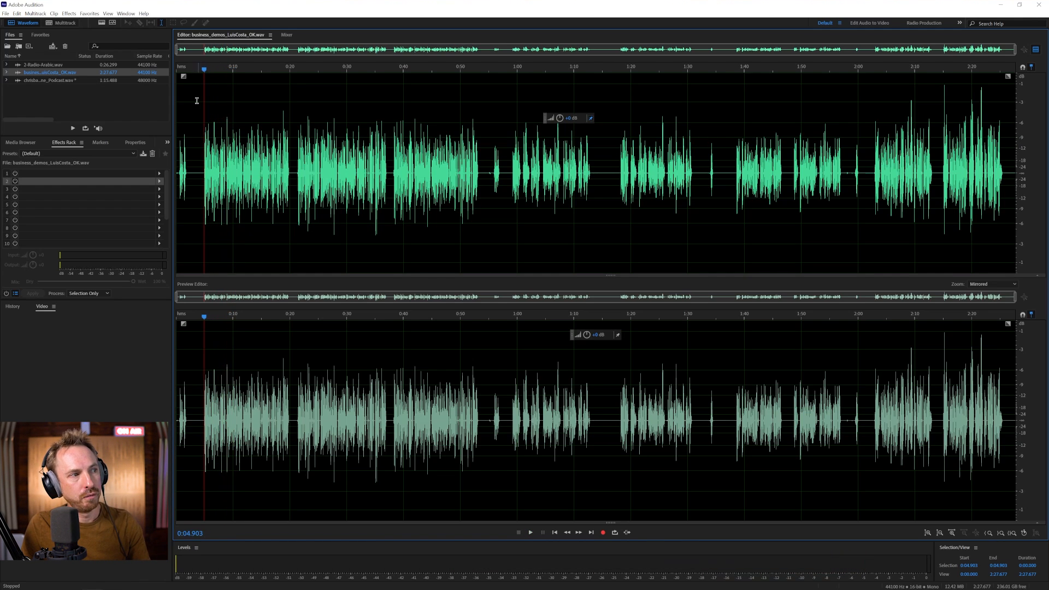
key(b)
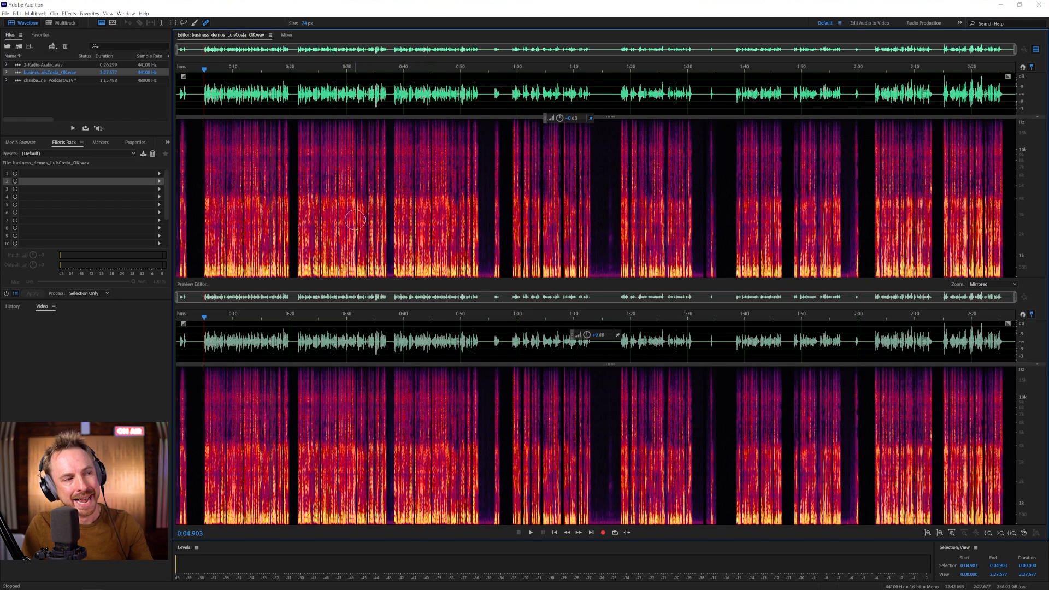
key(shift+d)
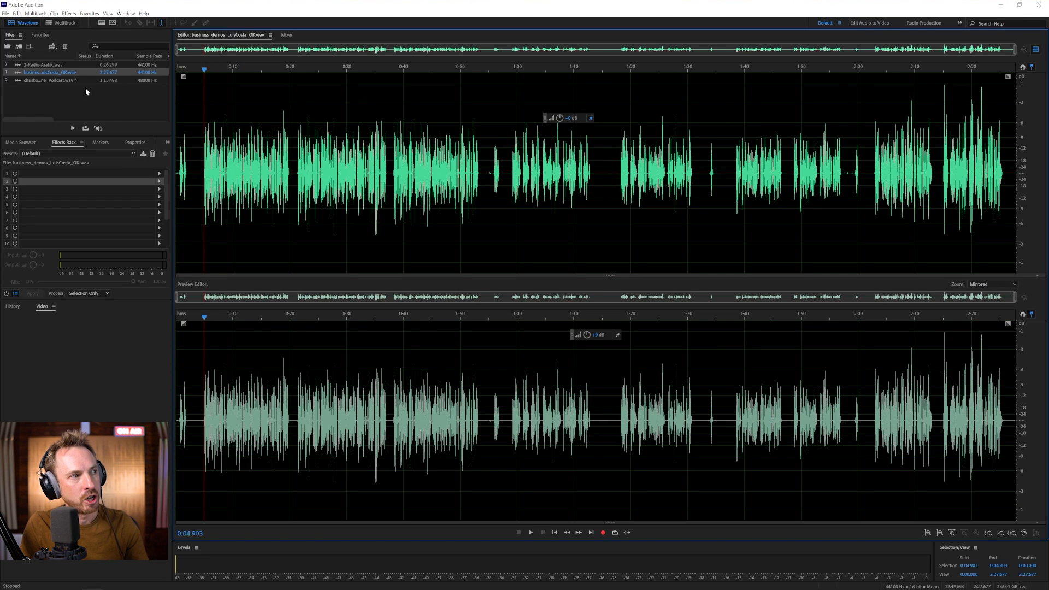
- Save the podcast's effects rack as the preset 'Crispy Audio'
double_click(71, 81)
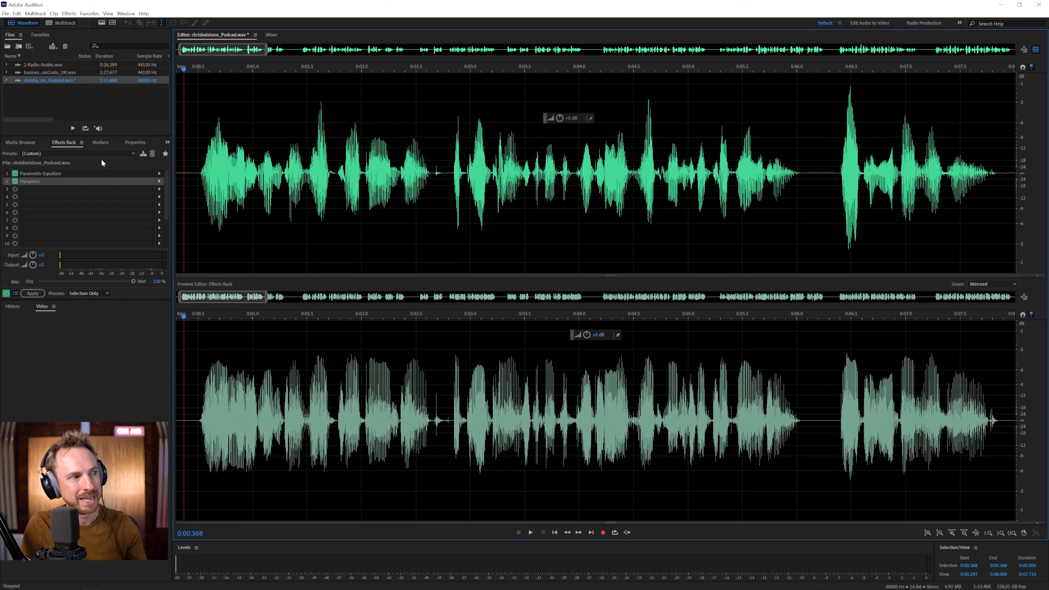
click(144, 155)
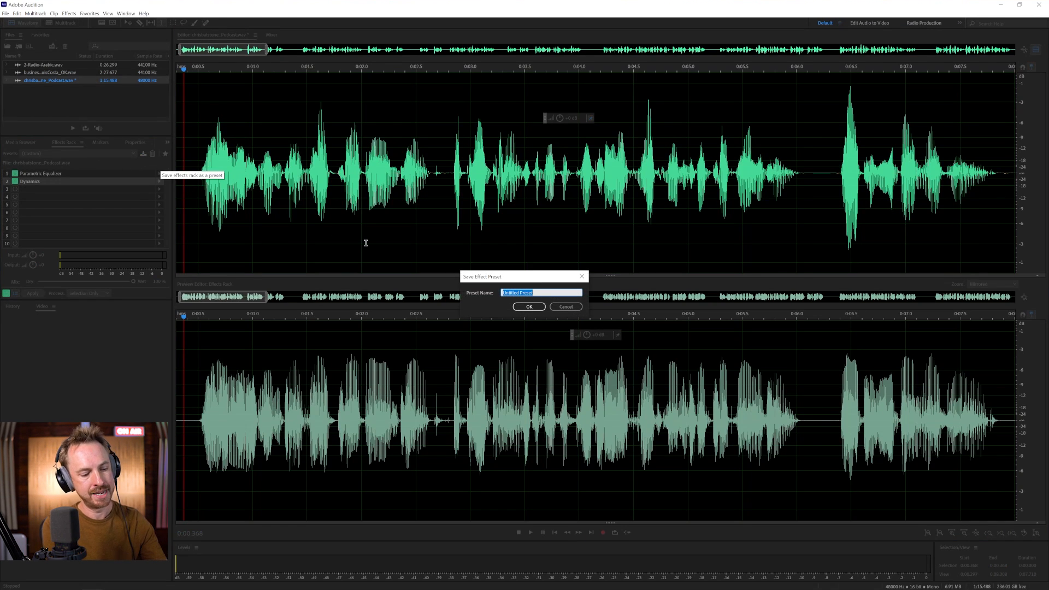
text(Crispy Audio)
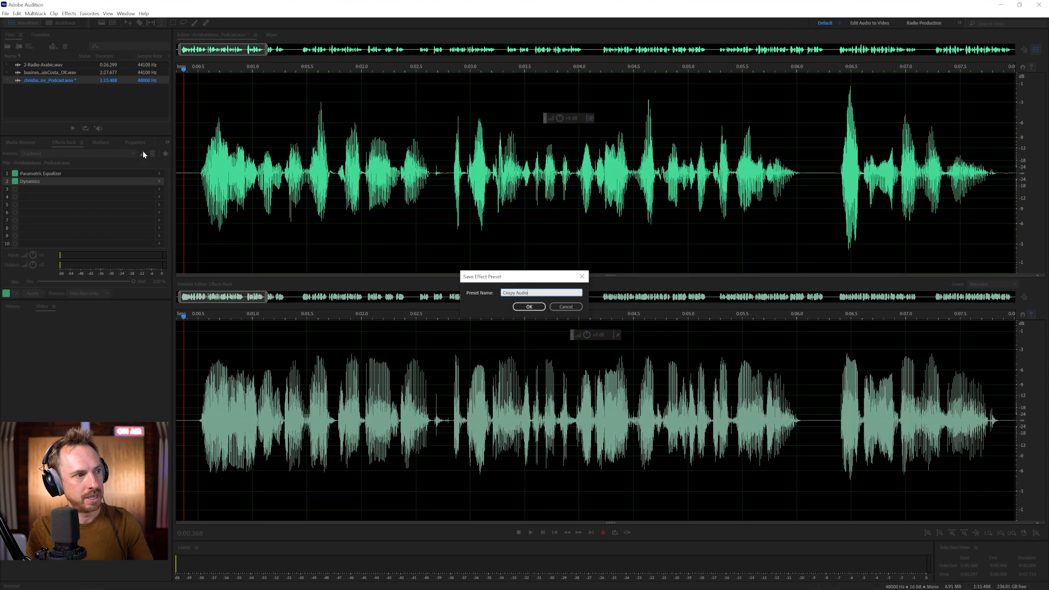
click(529, 306)
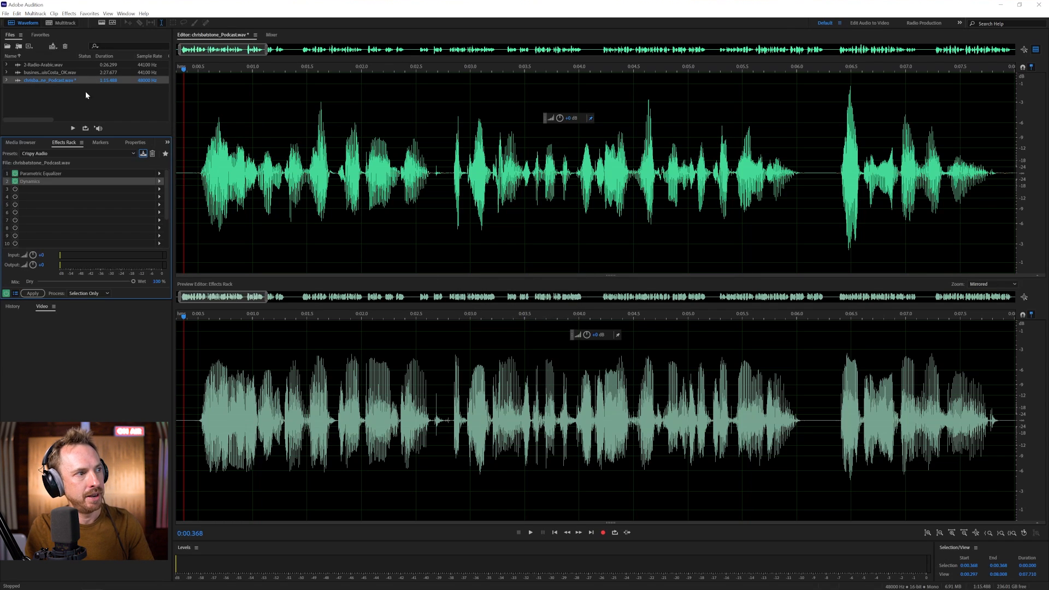
double_click(79, 72)
click(123, 155)
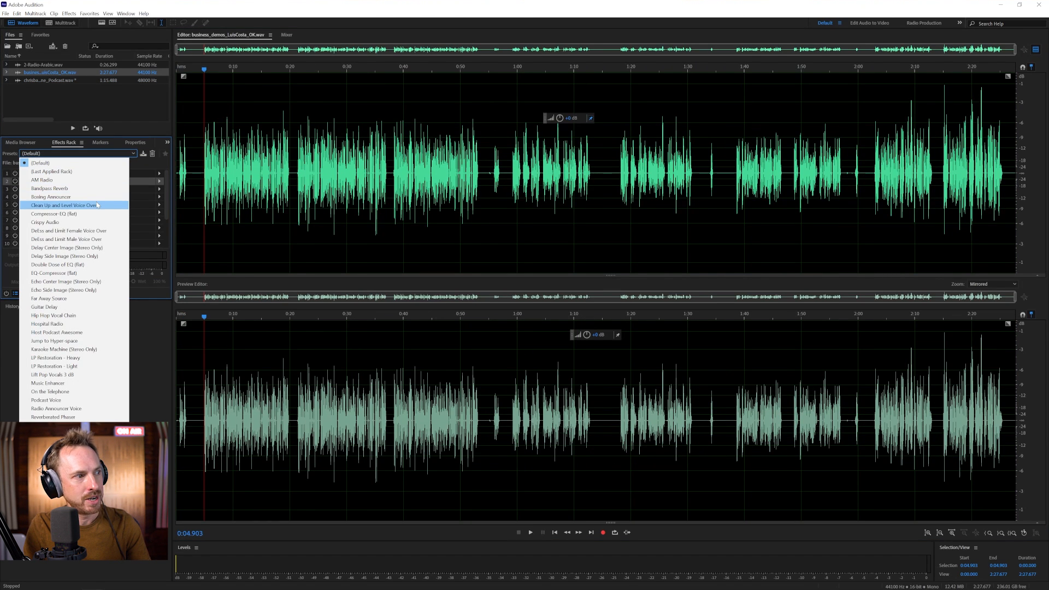
click(91, 222)
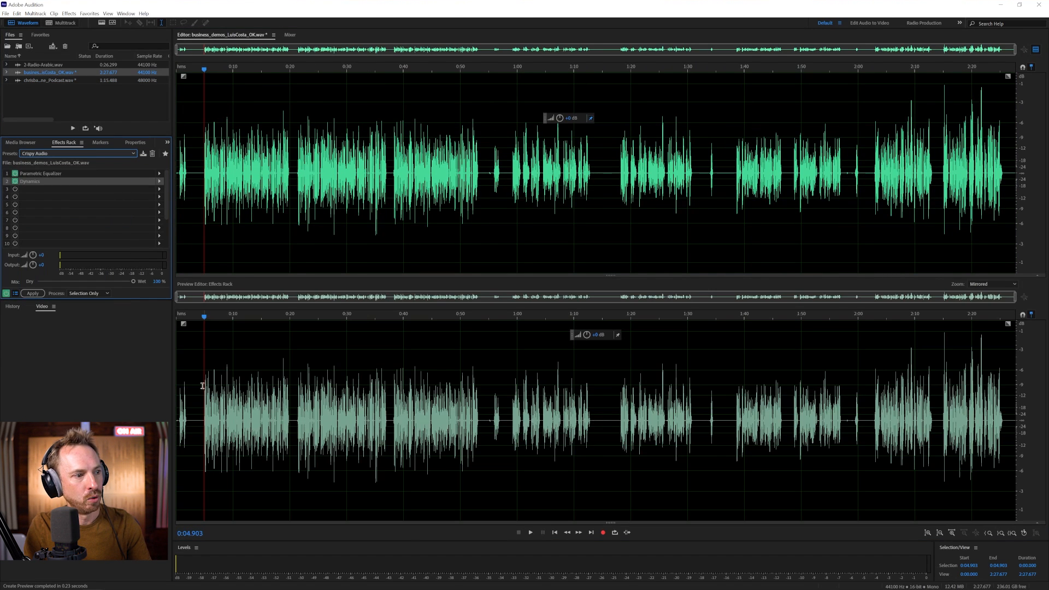
key(space)
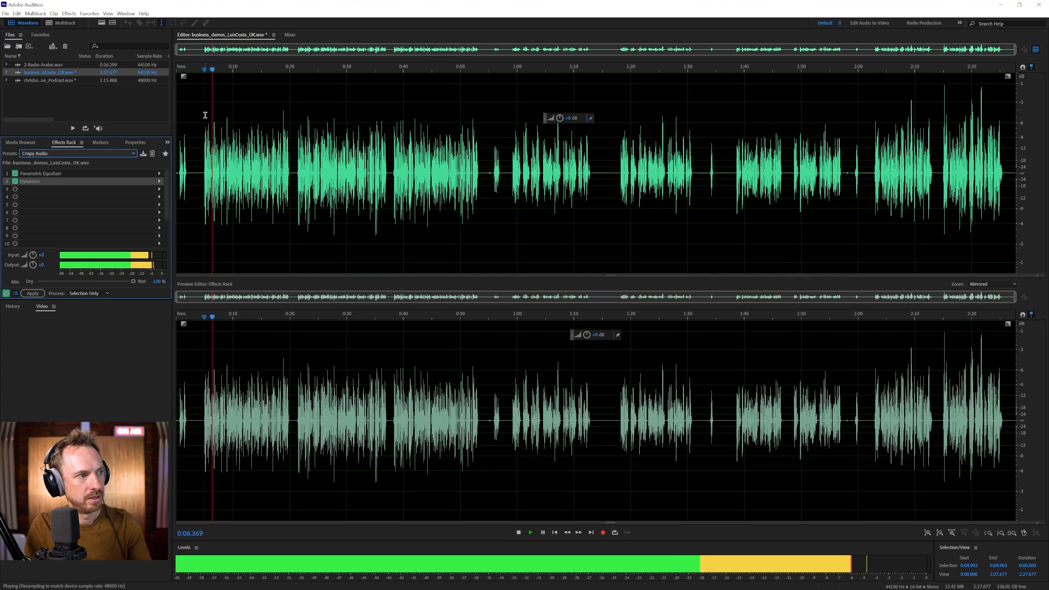
key(space)
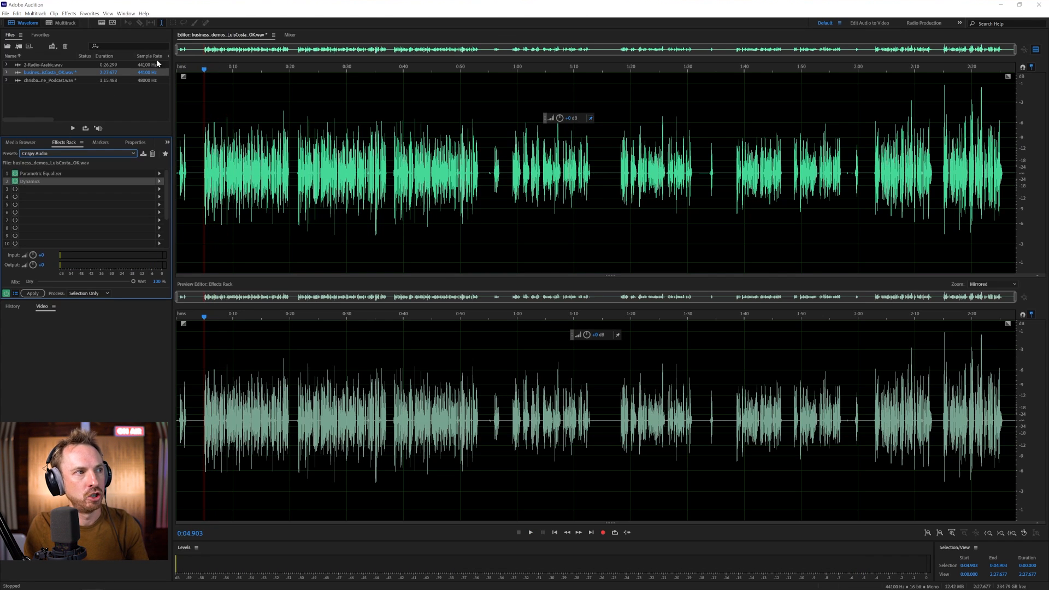
- Drop the EQ high band boost to 6.2 dB and the high-pass to 73 Hz
scroll(186, 66, up, 10)
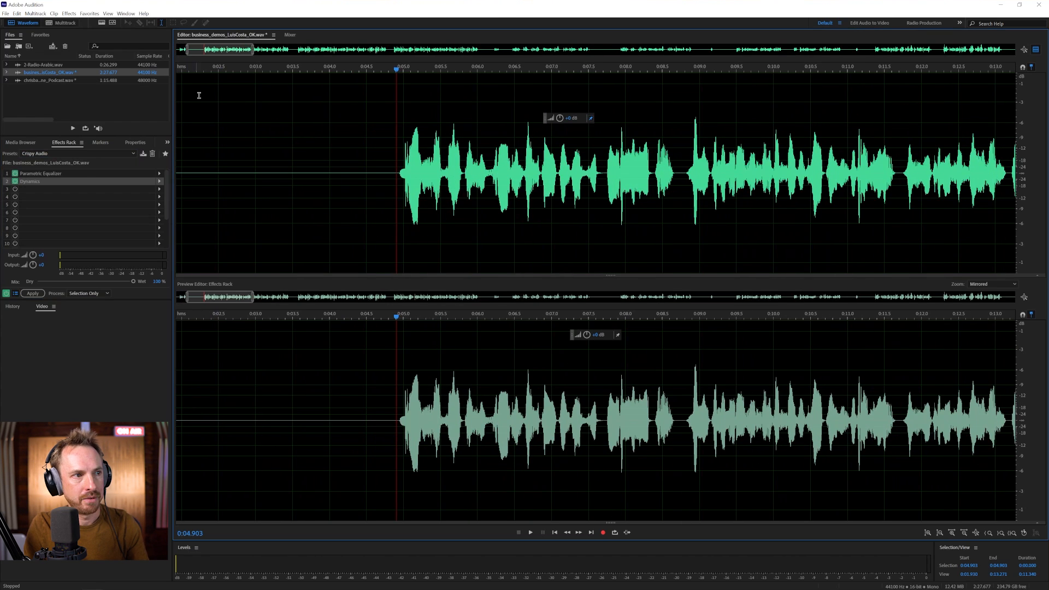
double_click(62, 173)
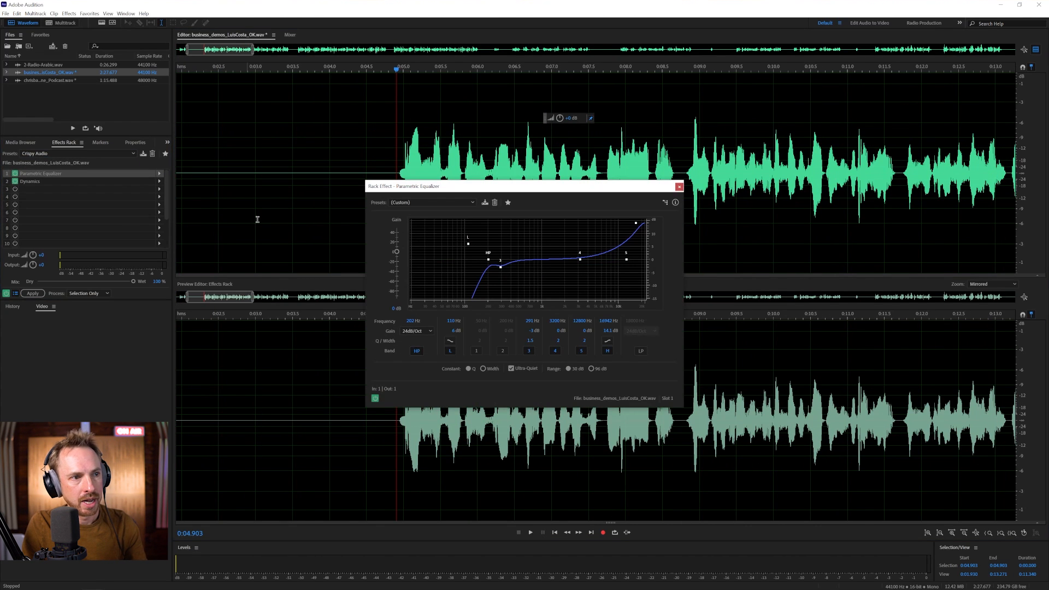
drag(635, 223, 634, 244)
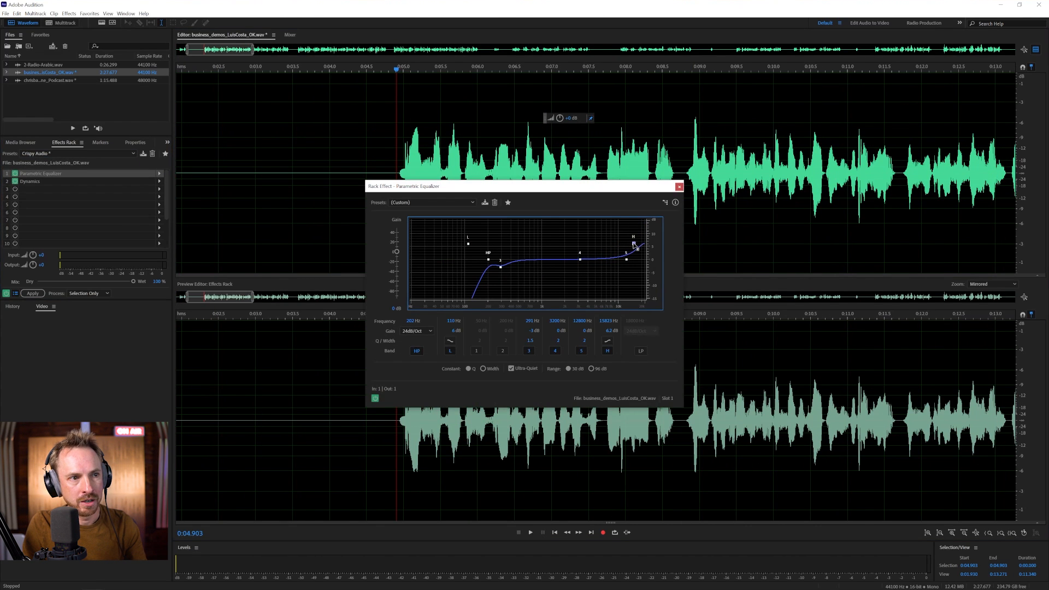
drag(488, 259, 454, 260)
key(space)
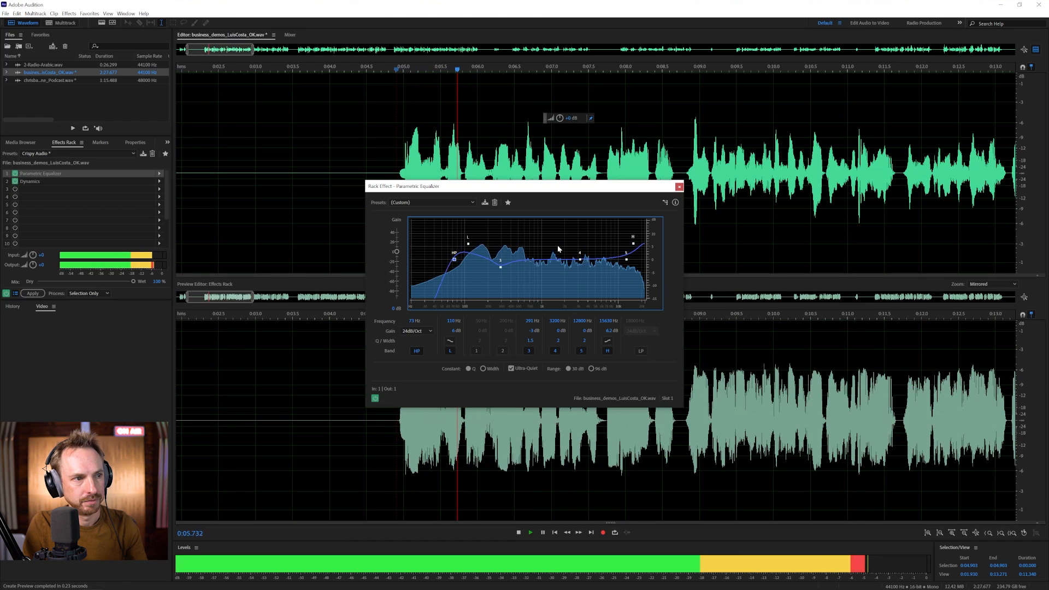
key(space)
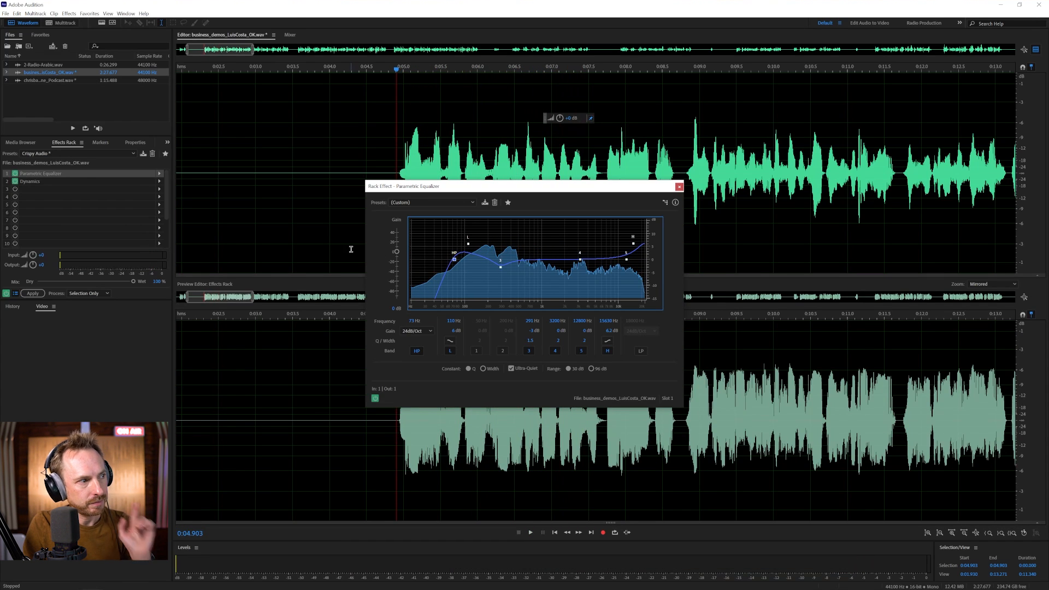
- Set the compressor ratio to 2 and lower its make-up gain, auditioning each change
double_click(76, 180)
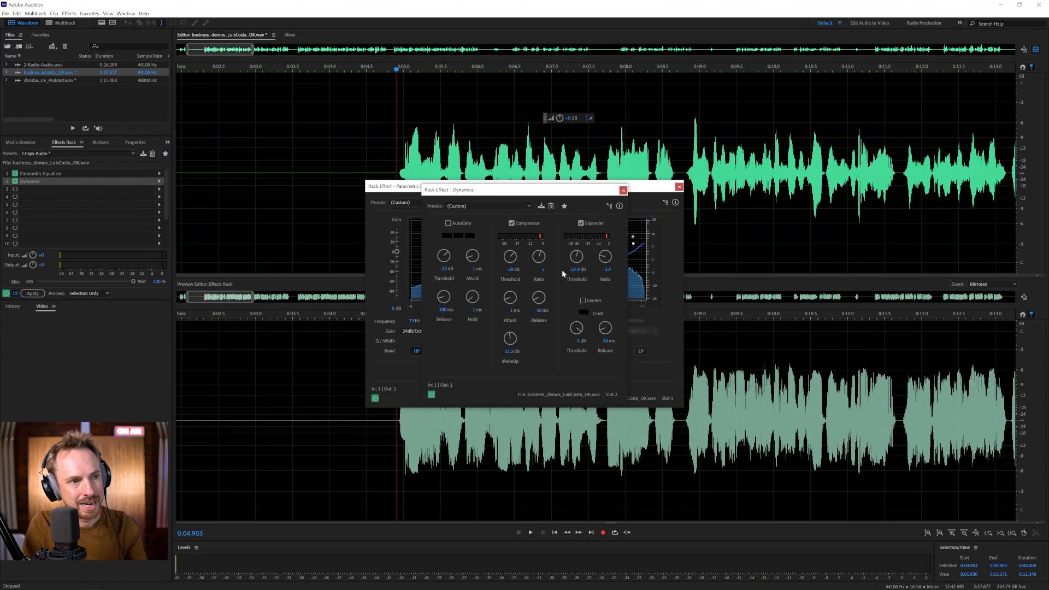
text(2)
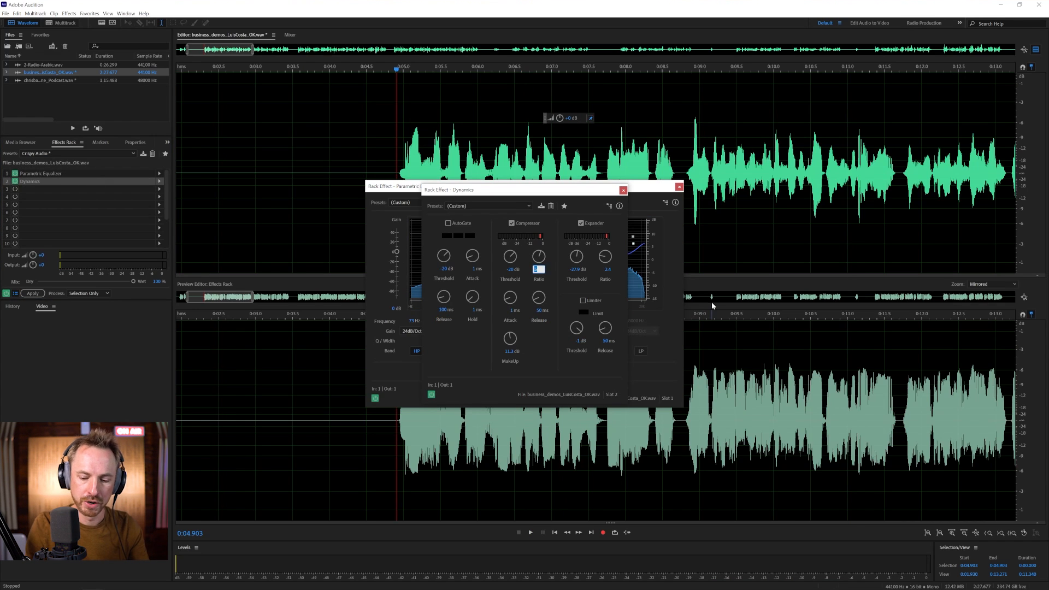
key(Return)
key(space)
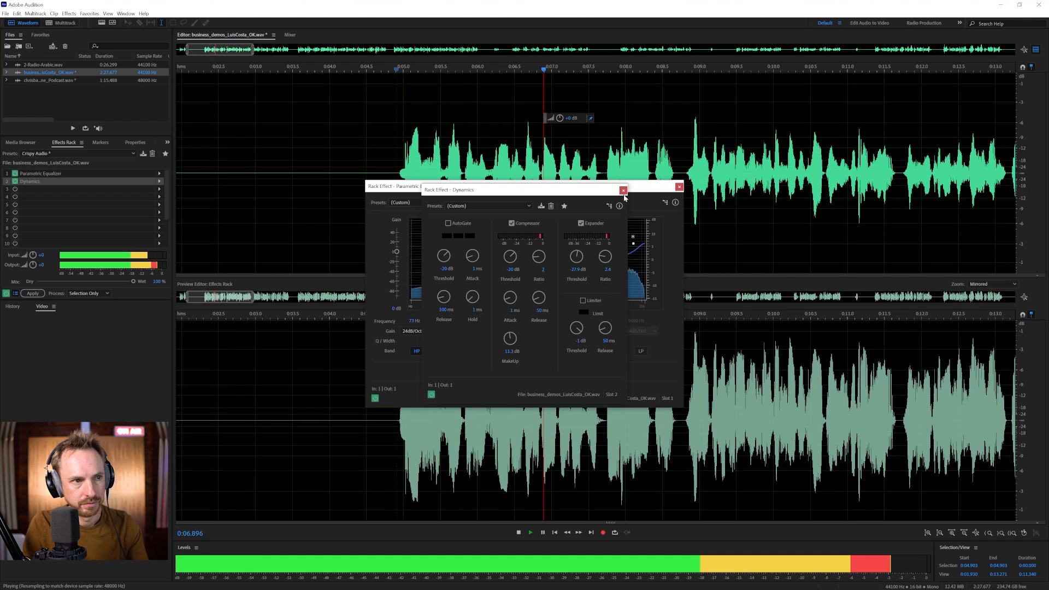
key(space)
key(space)
drag(511, 337, 514, 339)
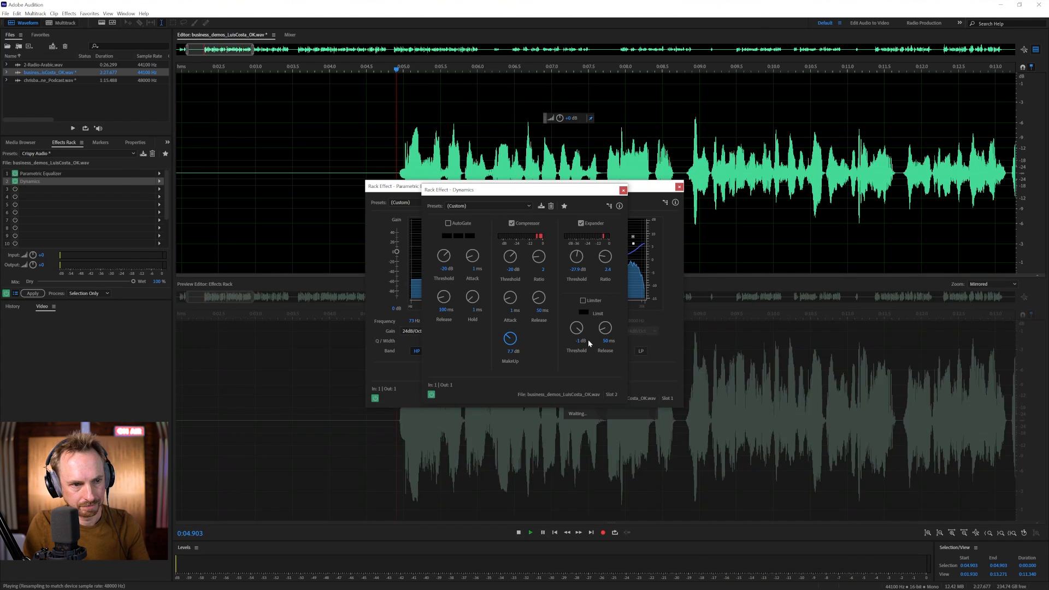
key(space)
- Compare playback with the whole rack bypassed and enabled, then close Dynamics
key(space)
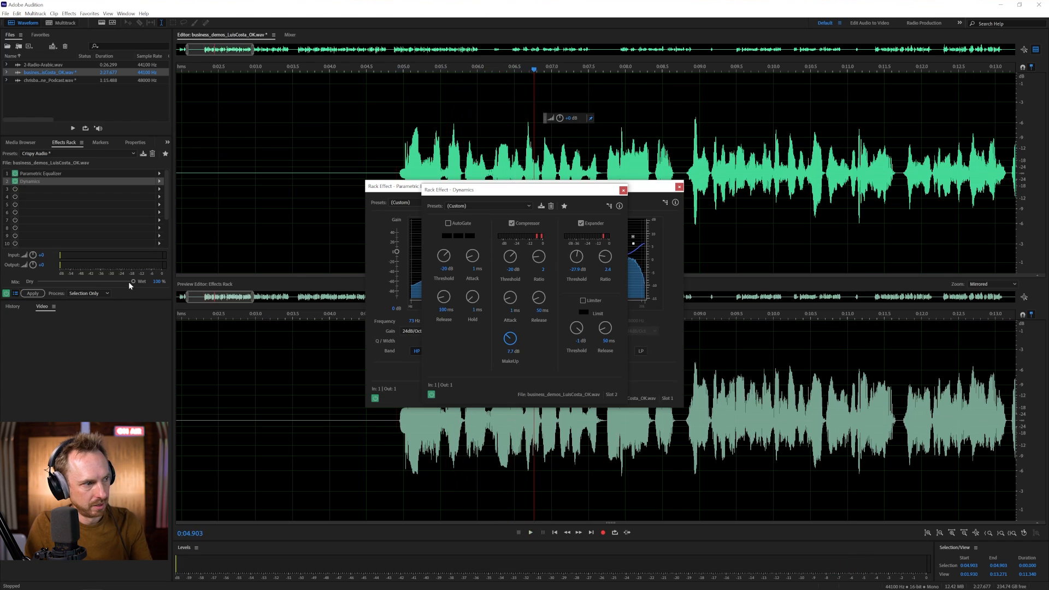
click(7, 293)
key(space)
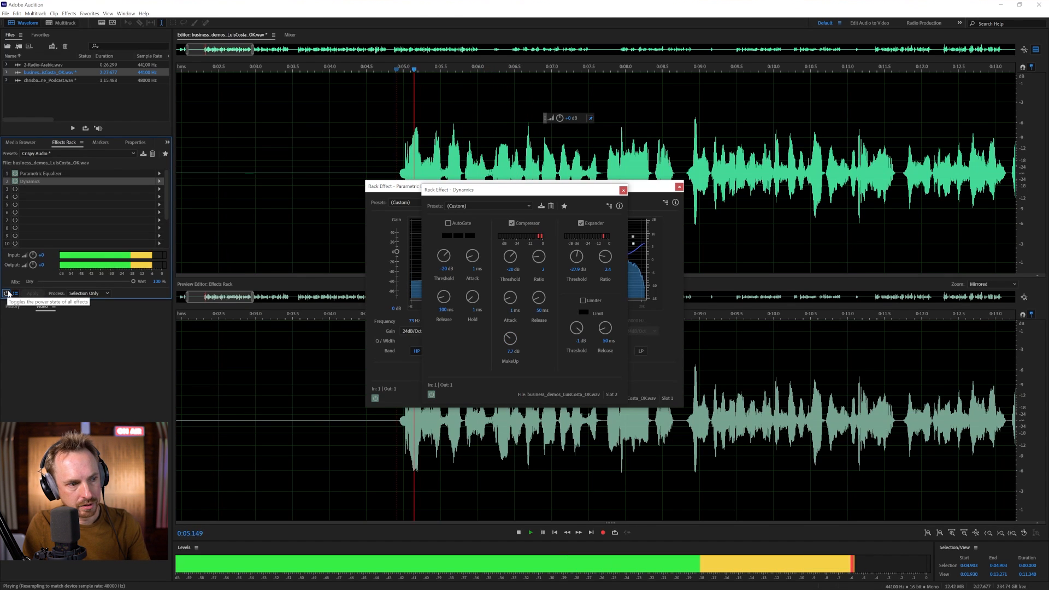
key(space)
click(7, 294)
key(space)
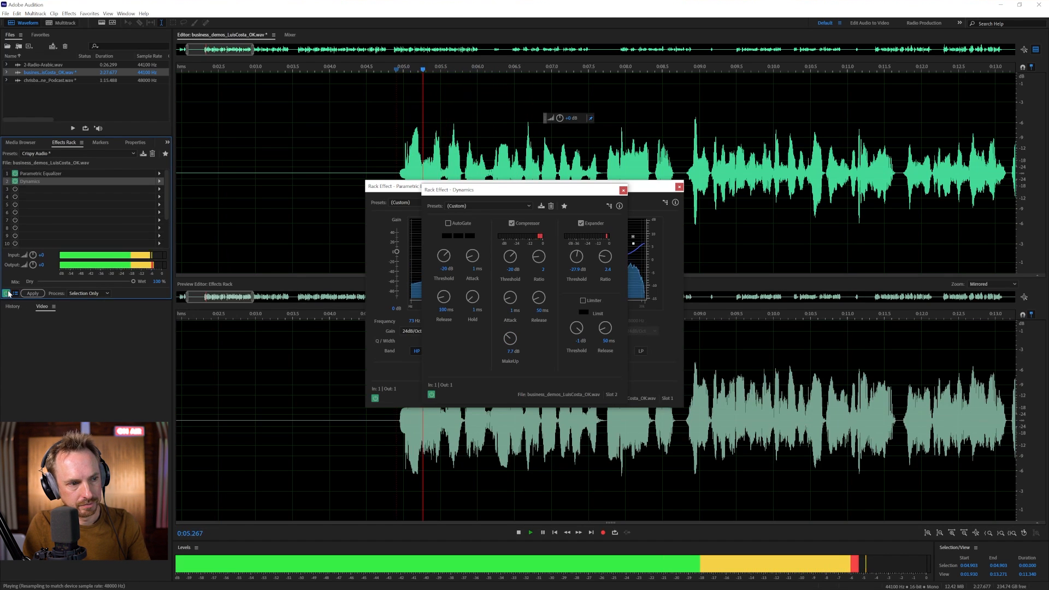
key(space)
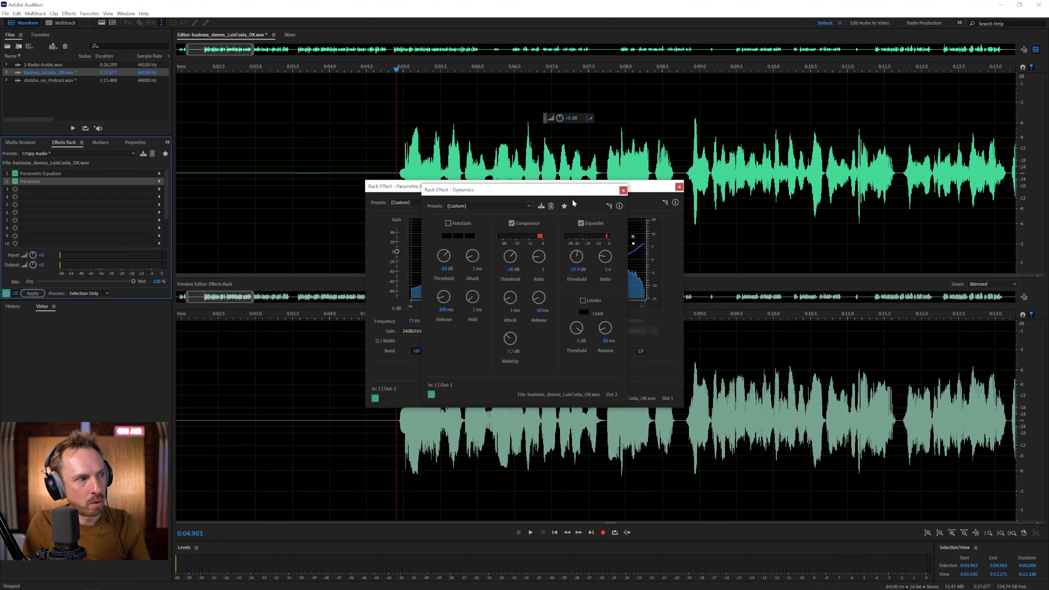
click(622, 191)
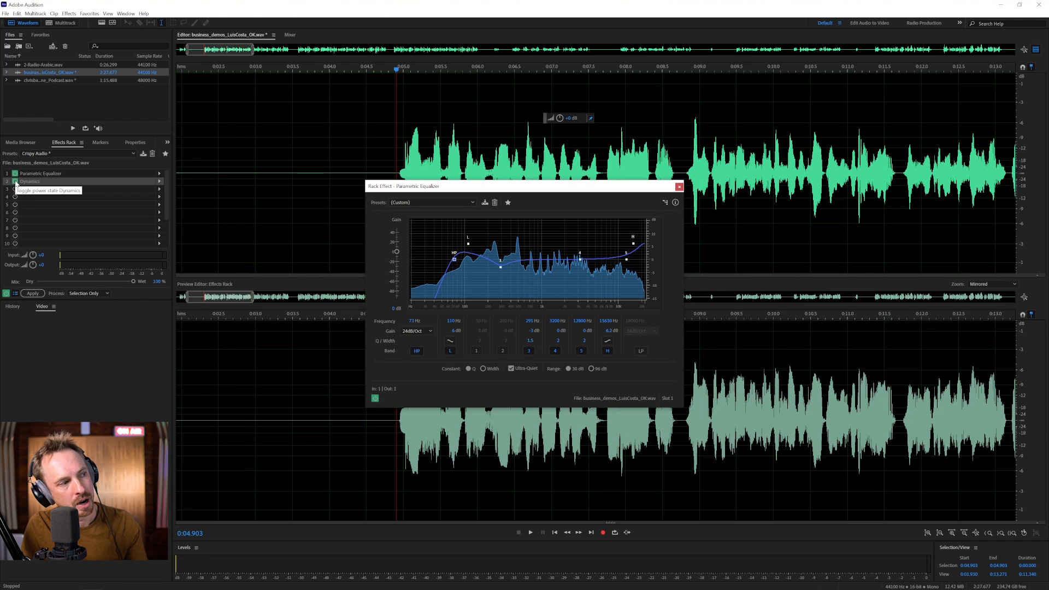
- Discard the tweaks by reloading the original Crispy Audio rack preset
scroll(15, 185, down, 1)
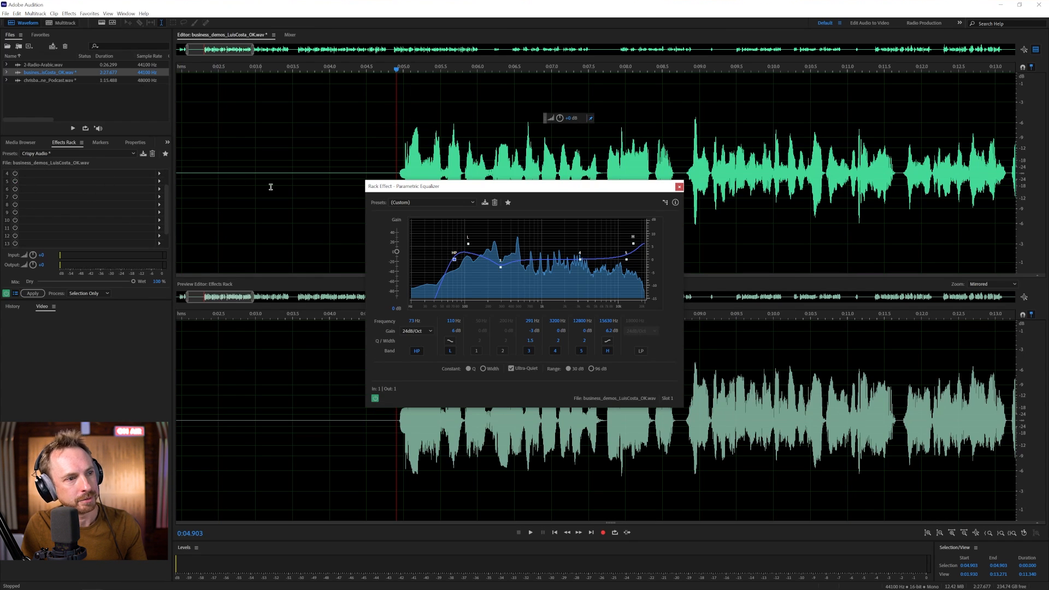
click(95, 184)
click(443, 155)
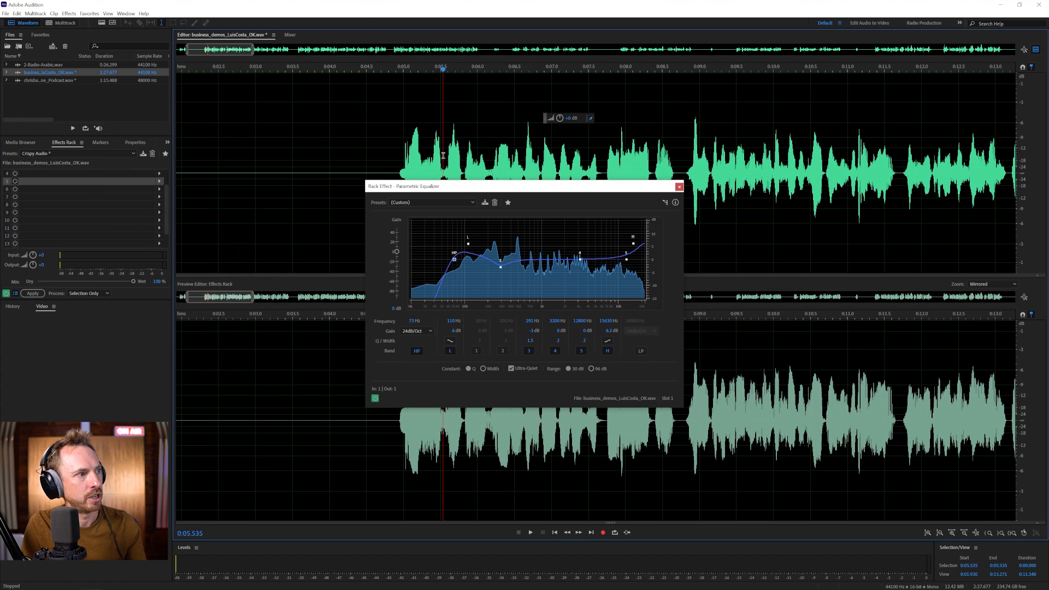
click(388, 135)
click(76, 154)
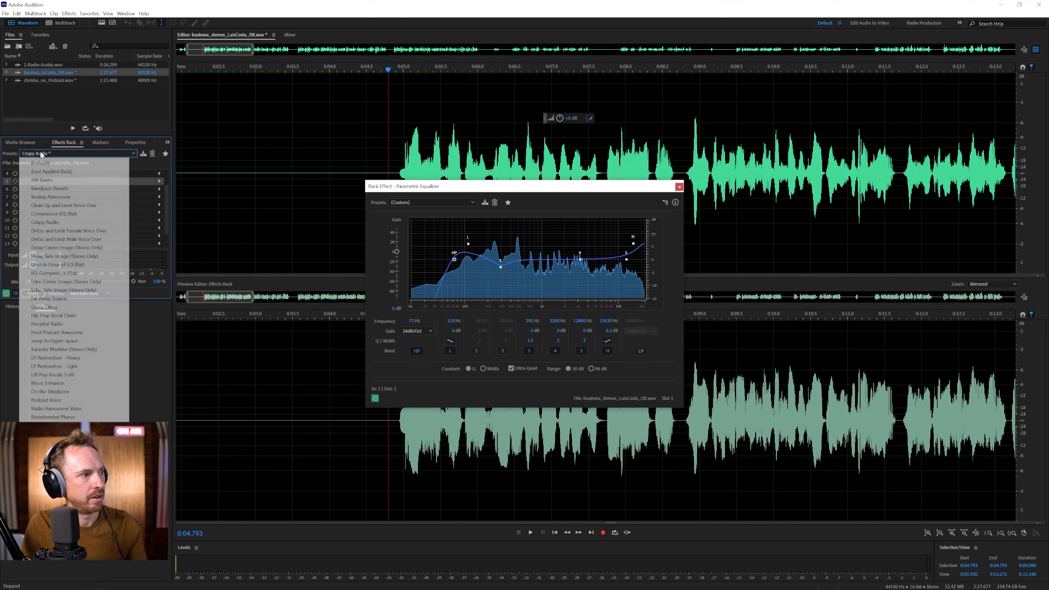
click(75, 219)
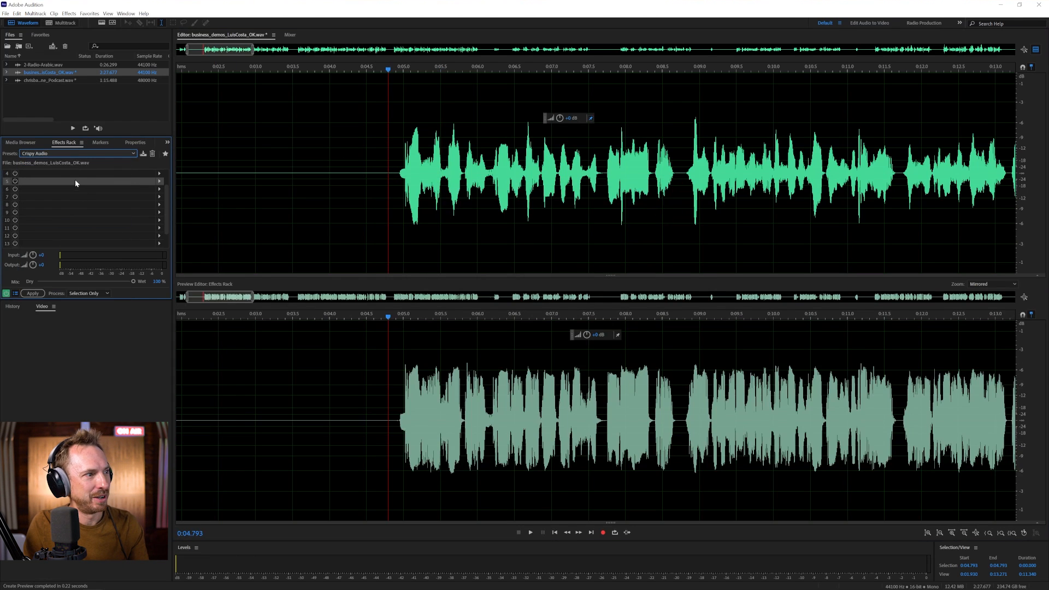
- Put the playhead at 0:03.769 and reload the Crispy Audio rack preset via (Default)
click(312, 193)
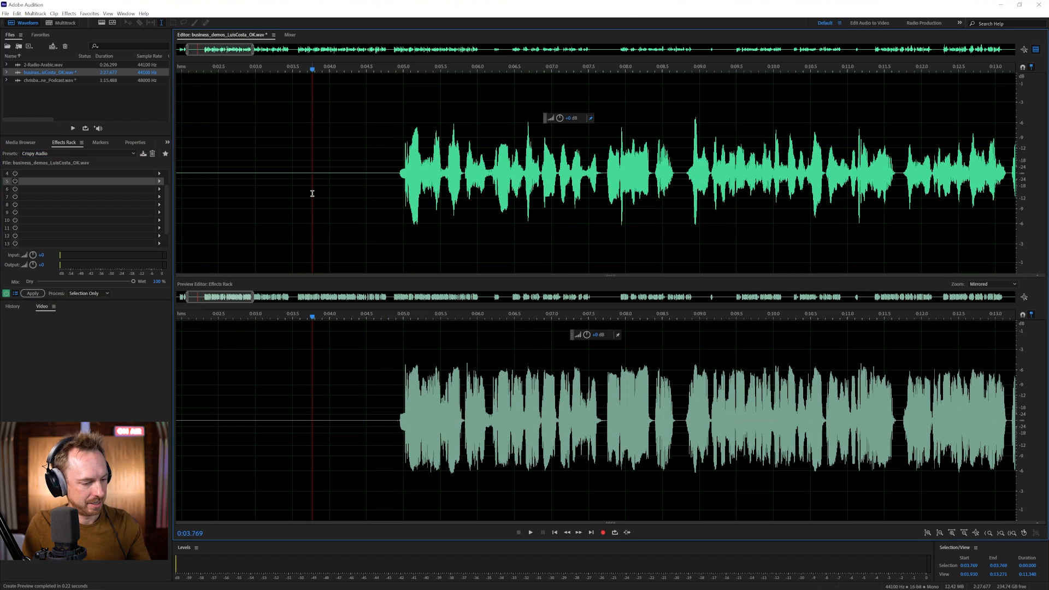
click(63, 154)
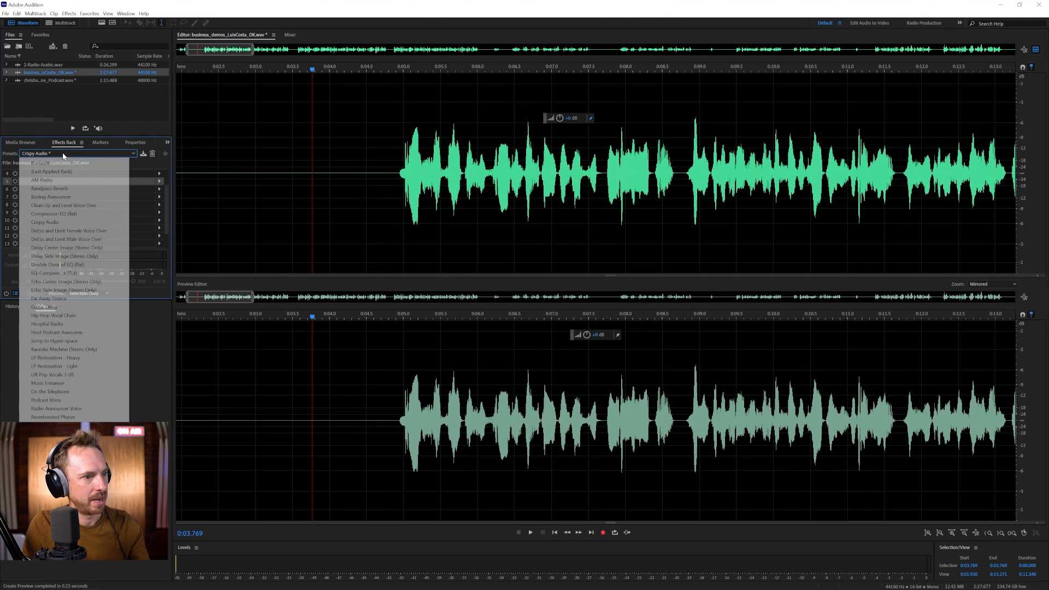
click(57, 163)
click(57, 155)
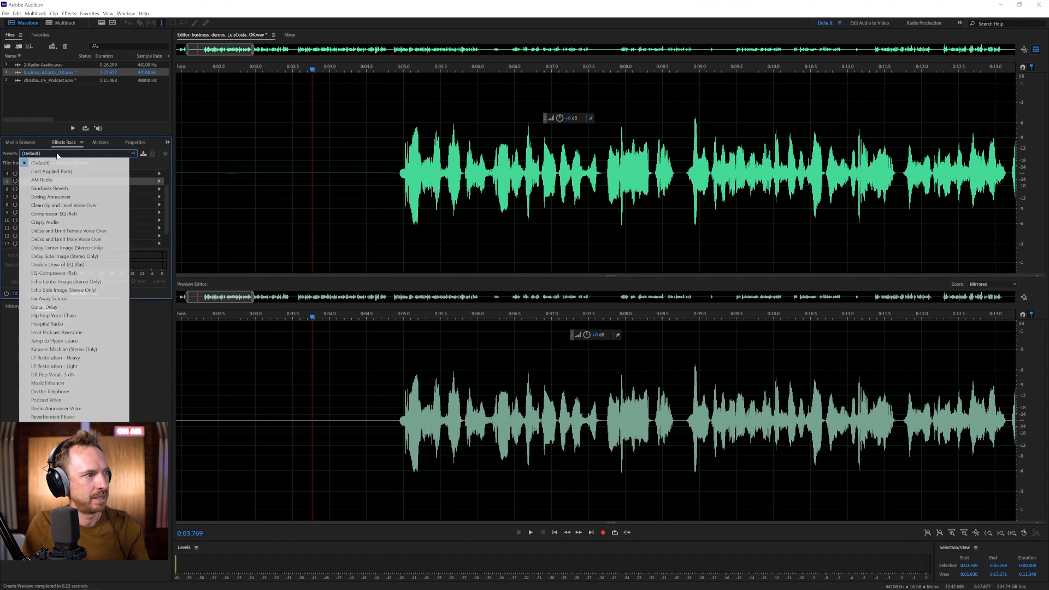
click(54, 222)
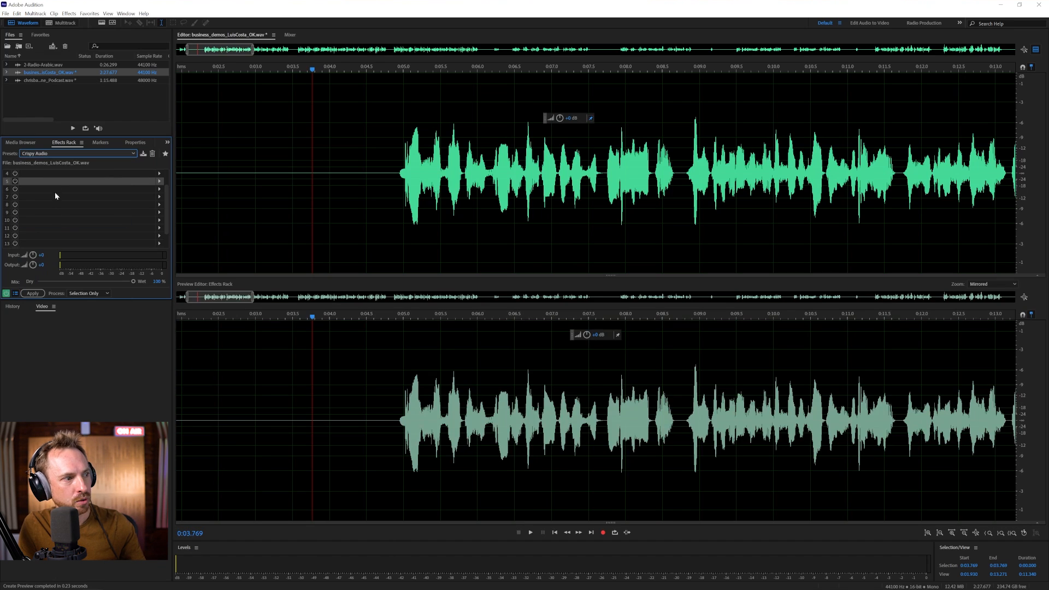
- Set the rack to process the Entire File, then briefly play from the speech start
click(87, 294)
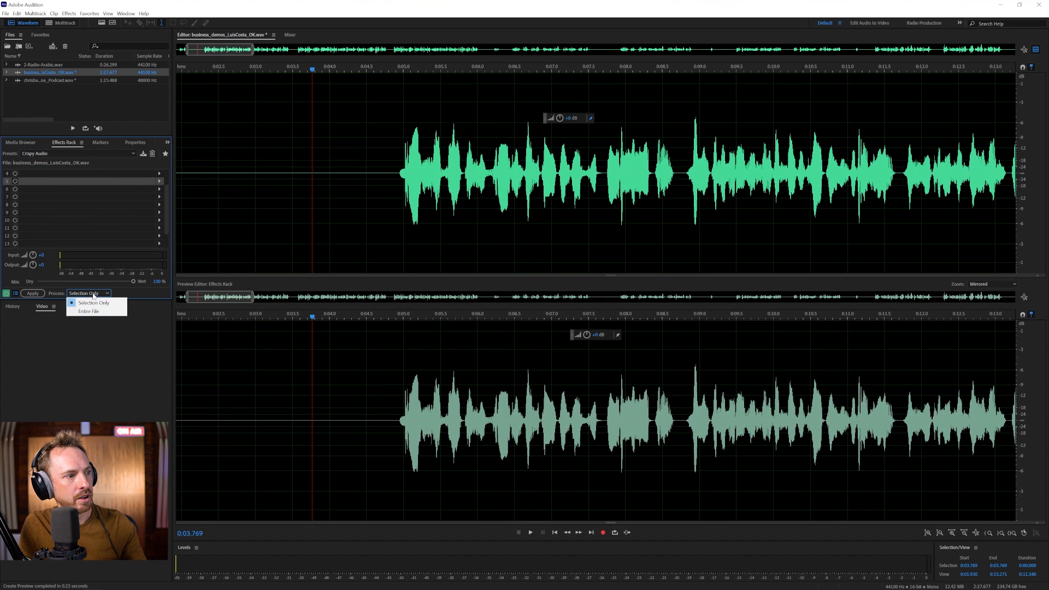
click(90, 311)
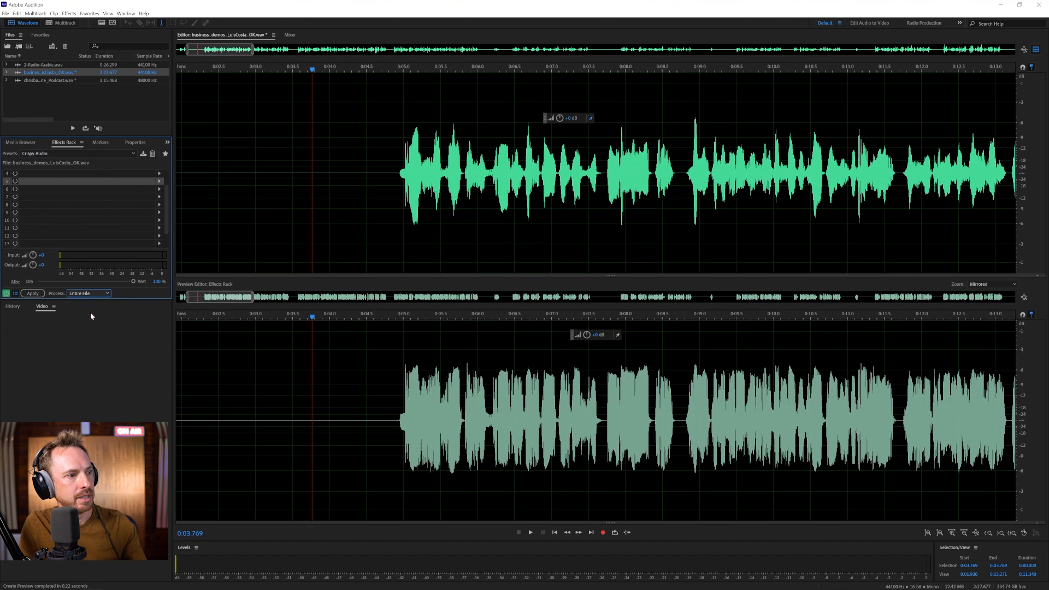
click(390, 157)
key(space)
key(space)
scroll(77, 196, up, 1)
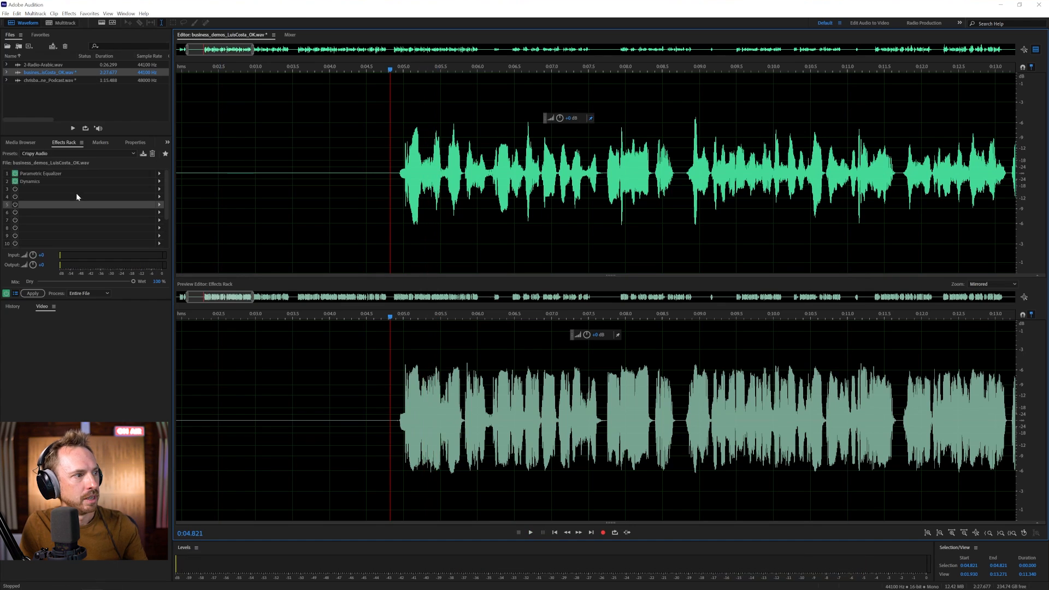
- Set the Dynamics compressor ratio to 2
double_click(39, 181)
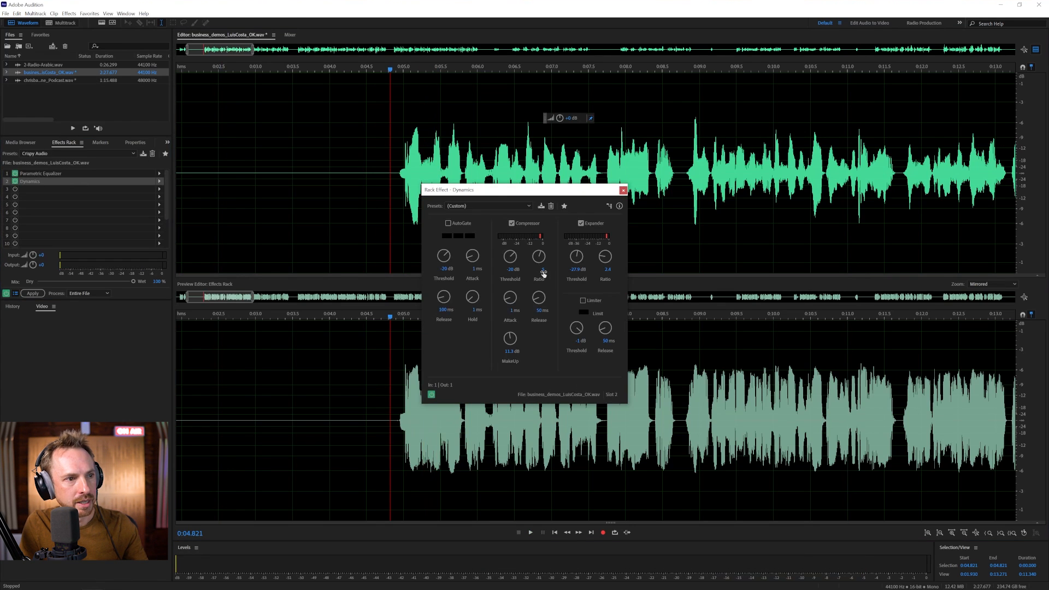
text(2)
key(Return)
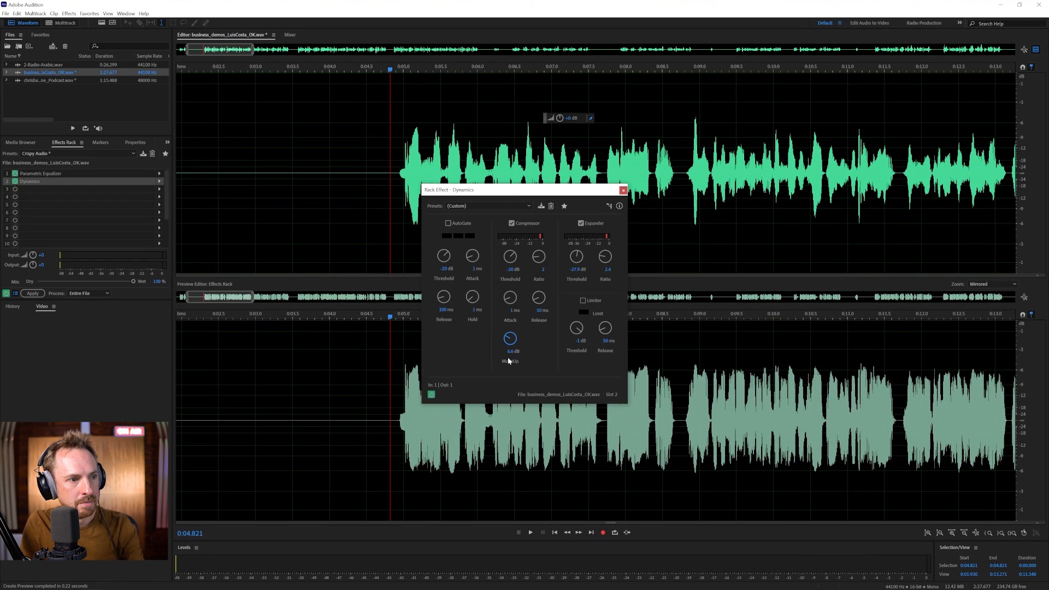
- In the Parametric Equalizer, set high-pass to 98 Hz, high shelf 7.9 dB, low band 3.5 dB
double_click(23, 174)
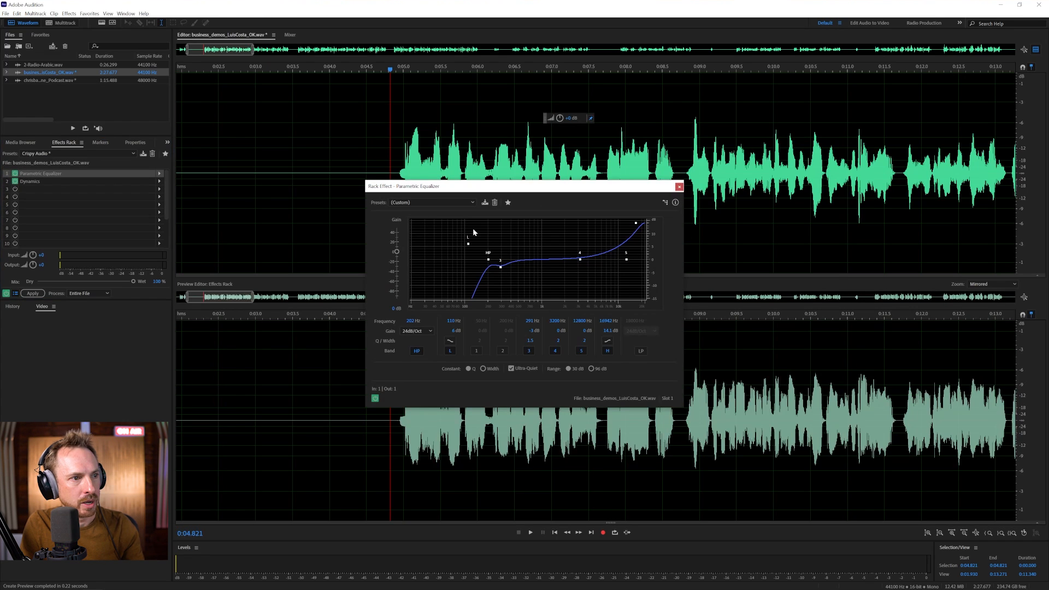
drag(488, 267, 464, 261)
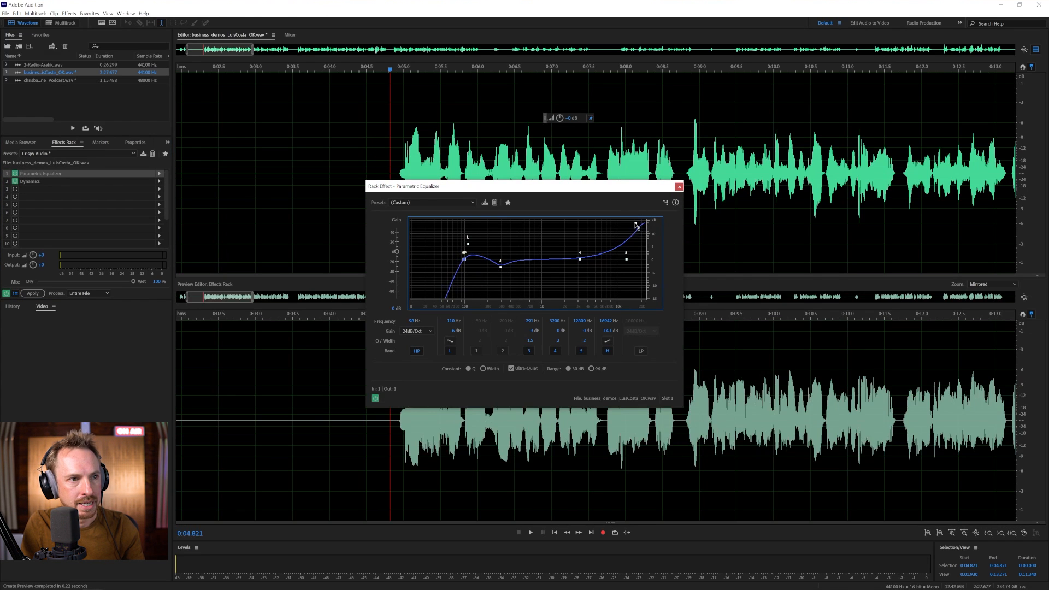
drag(637, 223, 635, 239)
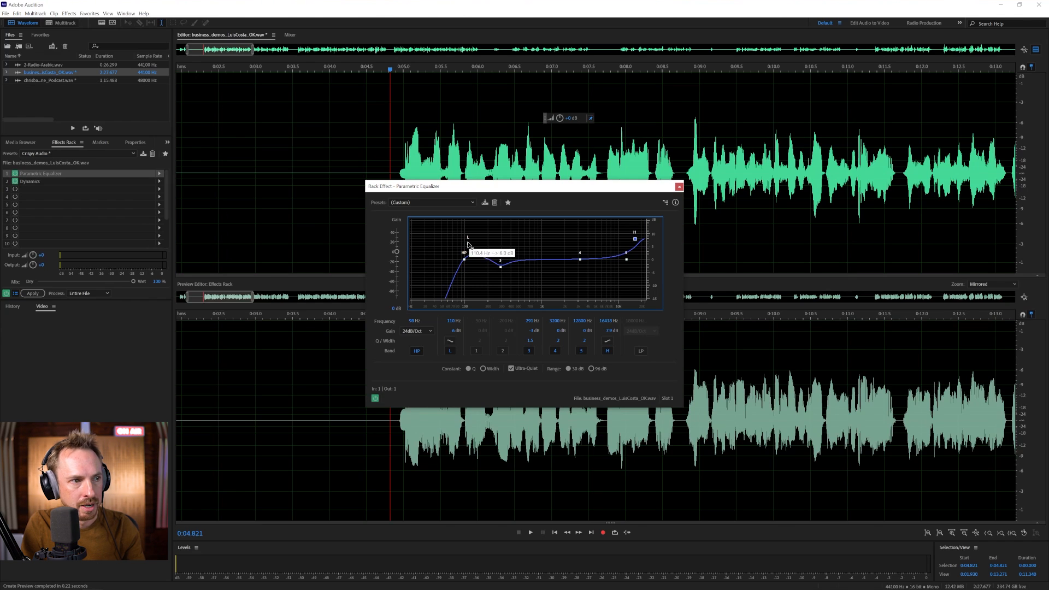
drag(469, 244, 472, 251)
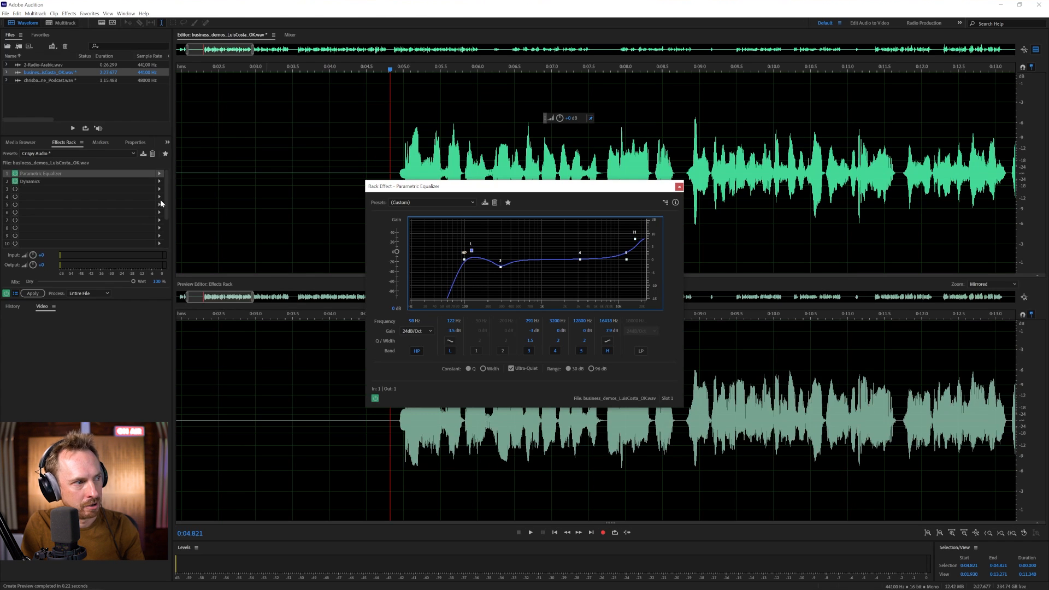
click(404, 114)
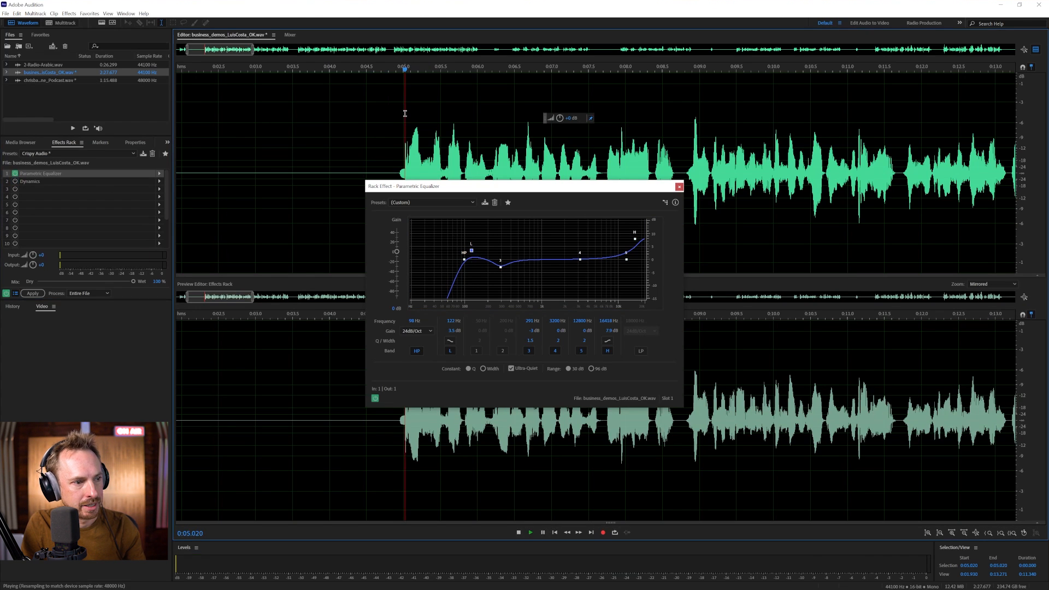
key(space)
key(space)
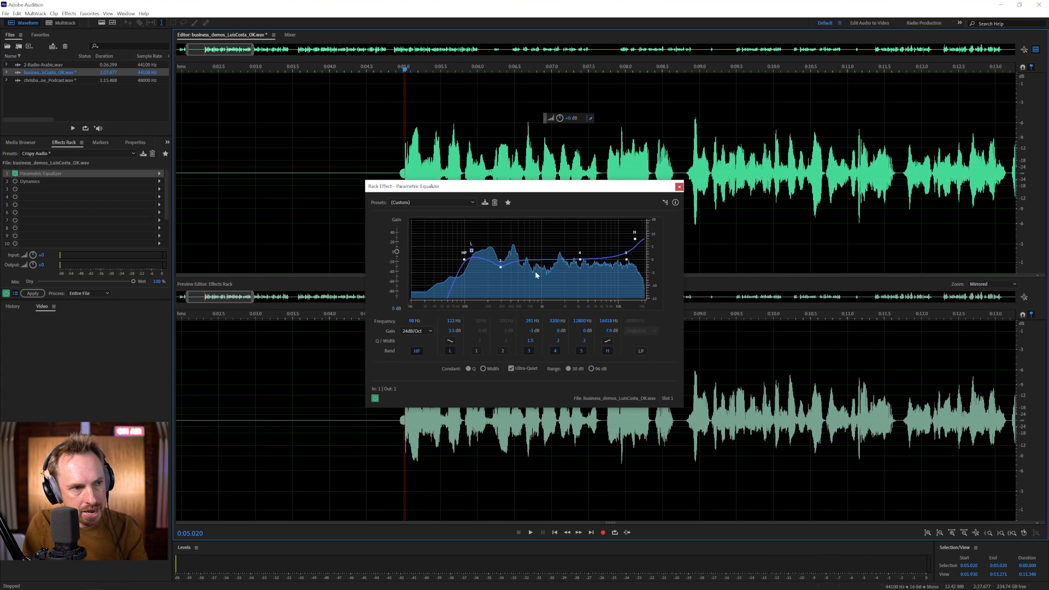
- Give band 4 a narrow 14.4 dB boost at Q 18.0, sweeping it while previewing
drag(579, 260, 581, 222)
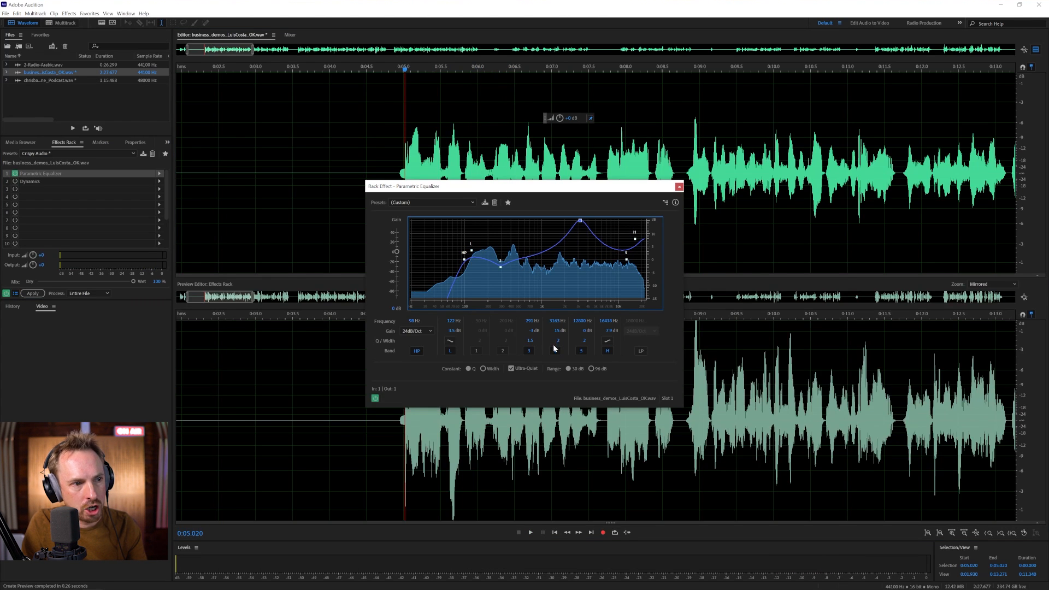
drag(558, 340, 565, 283)
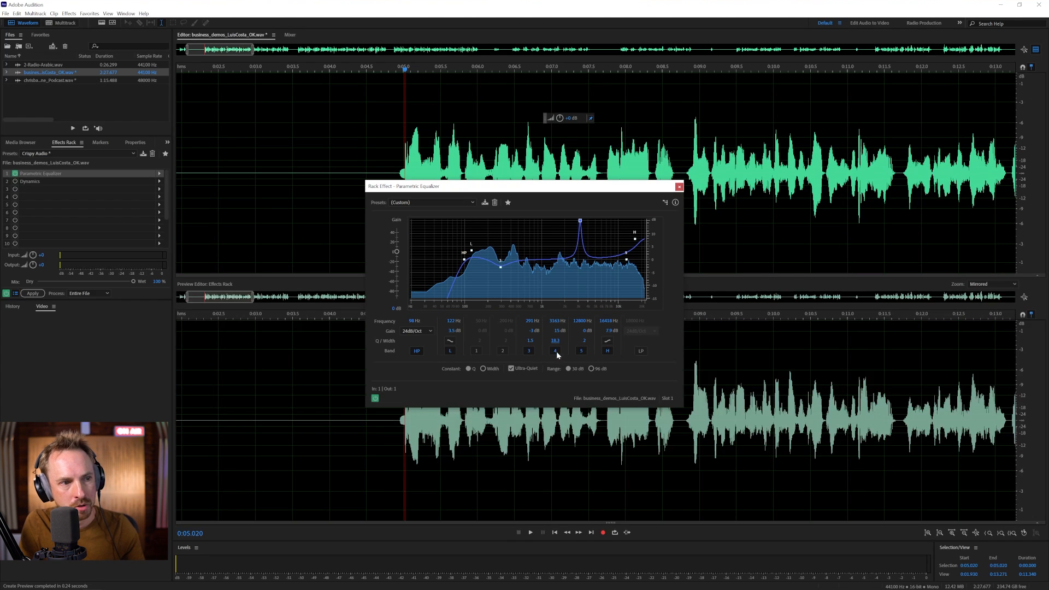
key(space)
drag(581, 220, 487, 223)
key(space)
key(space)
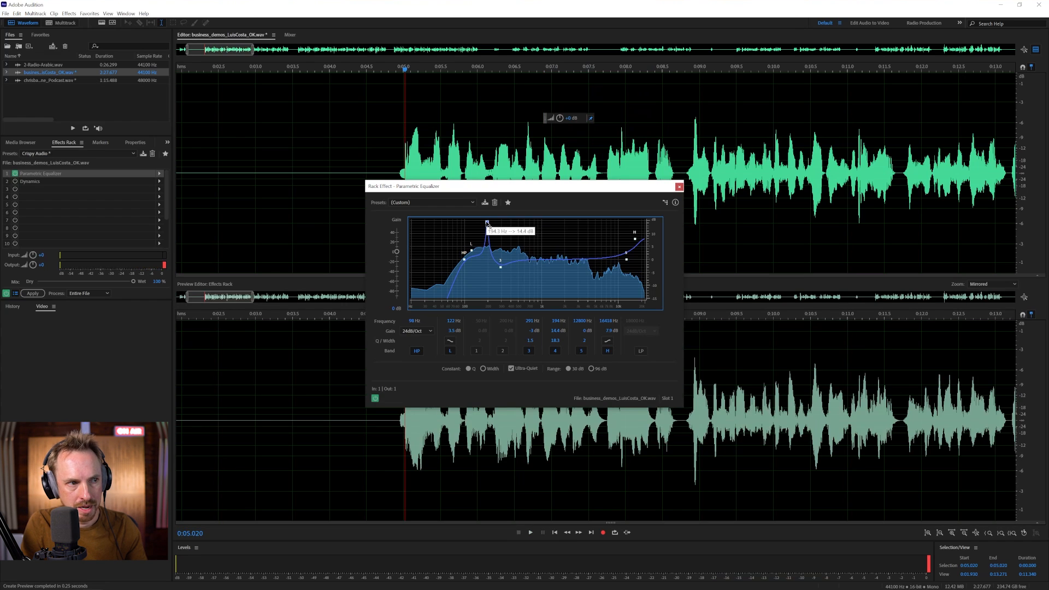
- Widen band 4 to Q 15.2 and turn it into a -9.4 dB cut near 183 Hz
drag(556, 339, 550, 346)
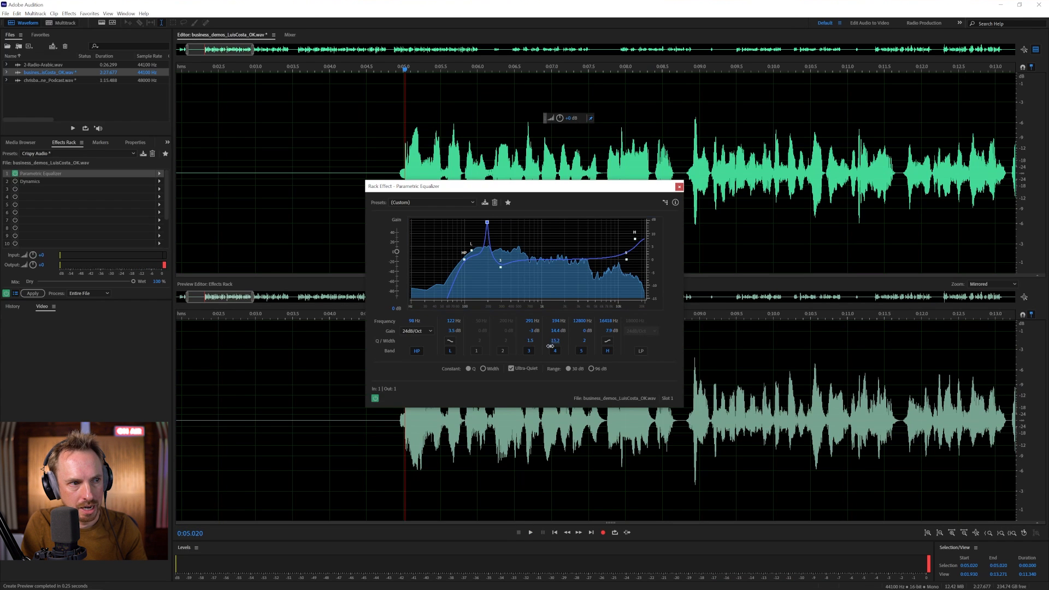
mouse_move(487, 223)
mouse_down()
mouse_move(613, 220)
mouse_move(486, 222)
mouse_up()
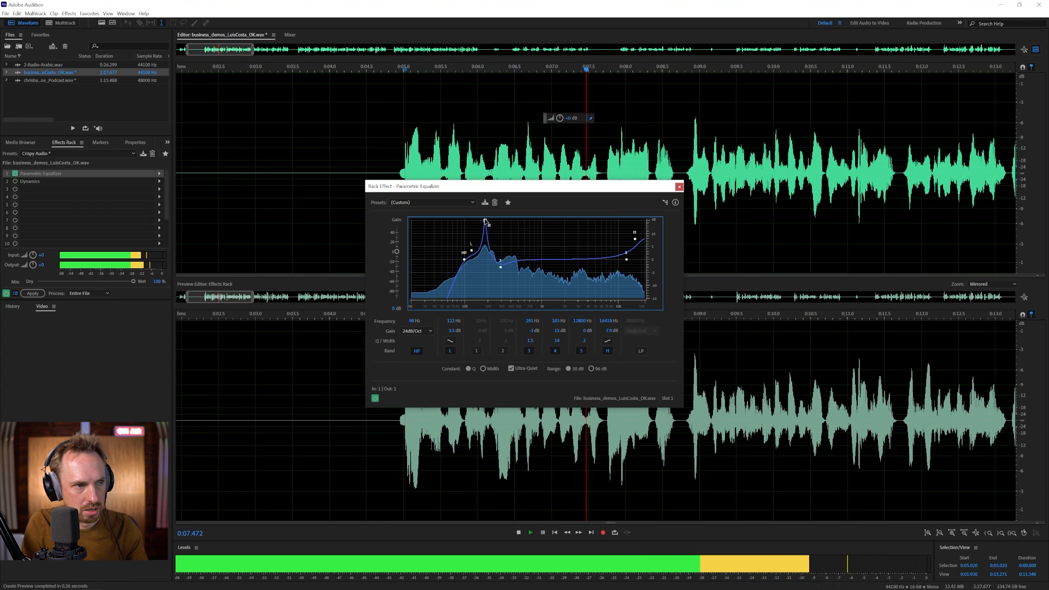
key(space)
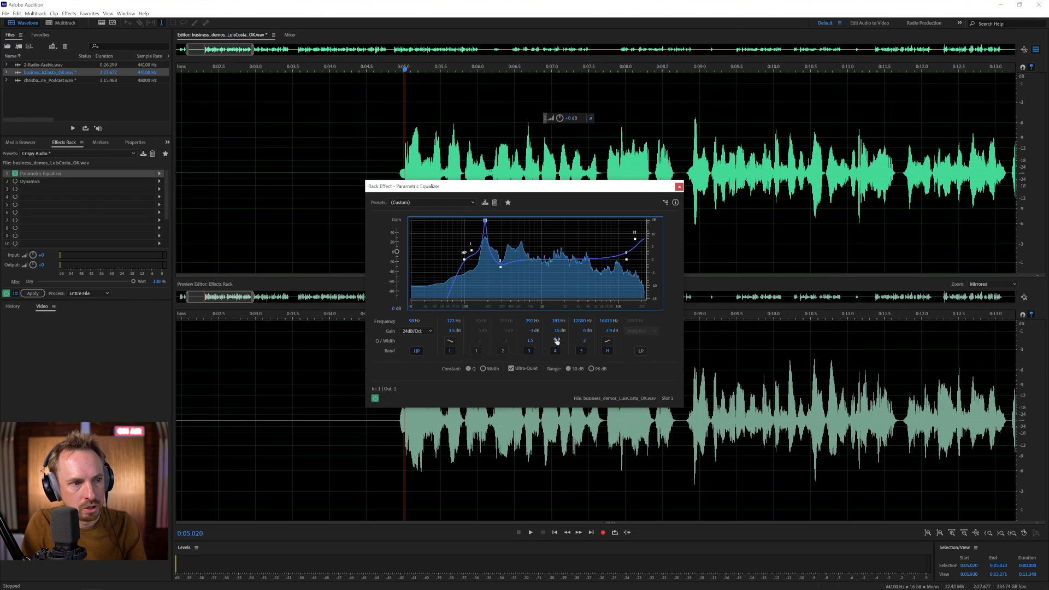
drag(556, 332, 513, 339)
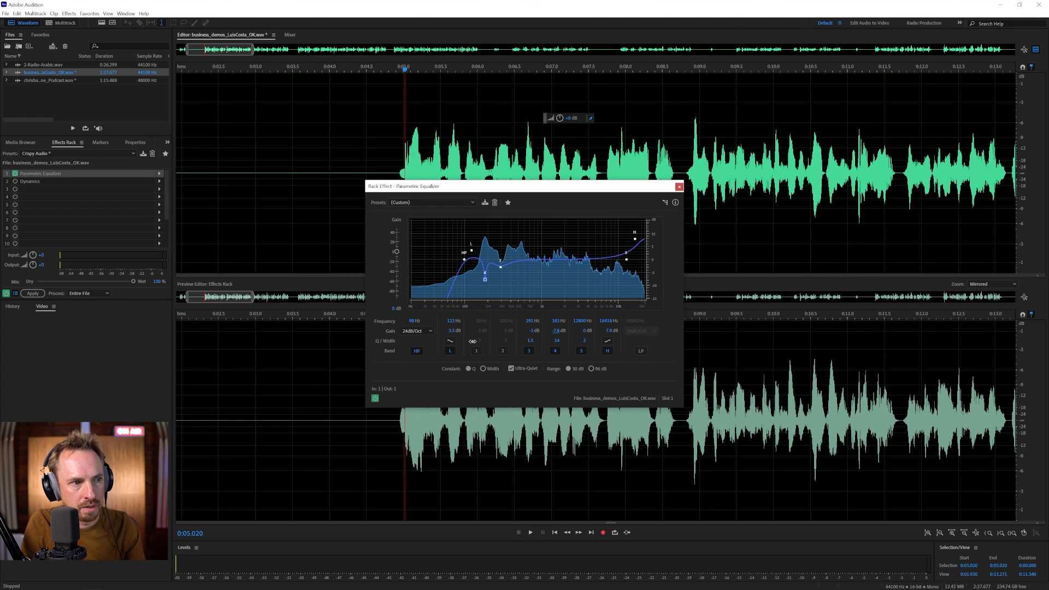
key(space)
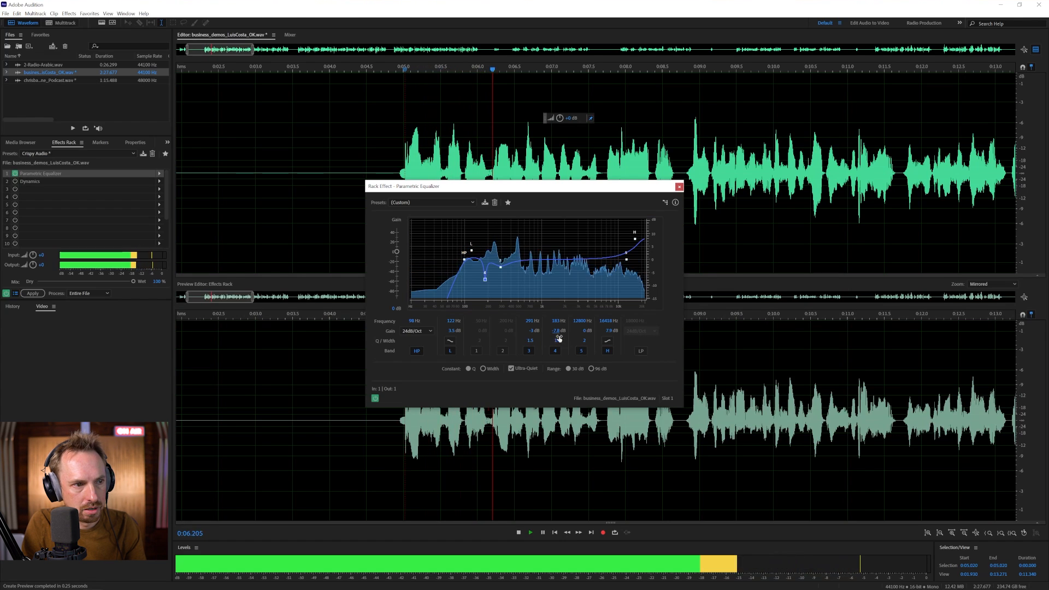
drag(556, 331, 547, 332)
key(space)
- Lower the low shelf to 0.8 dB and preview the result
drag(471, 251, 472, 258)
key(space)
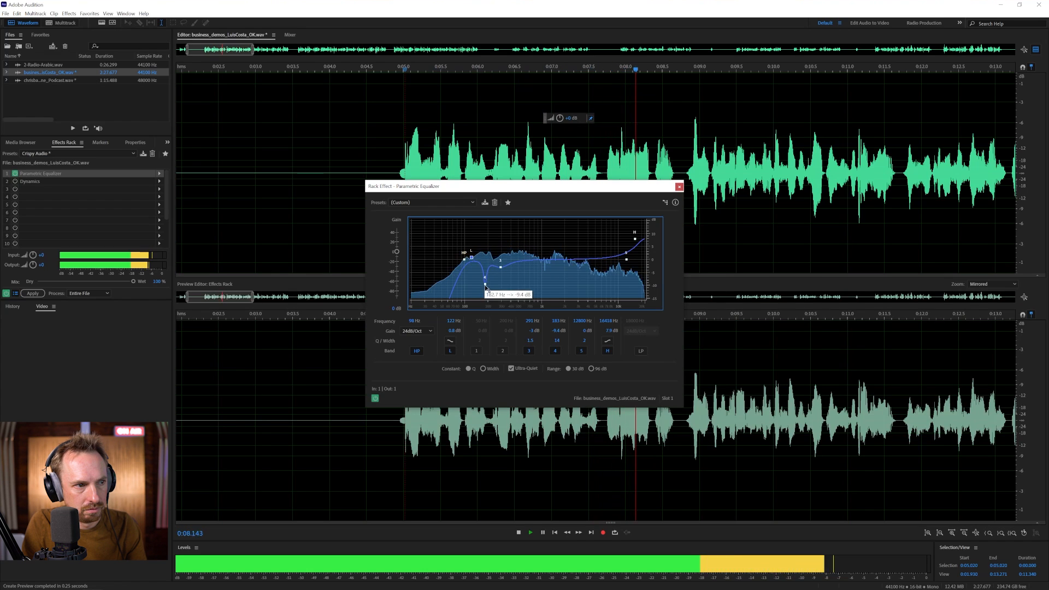
key(space)
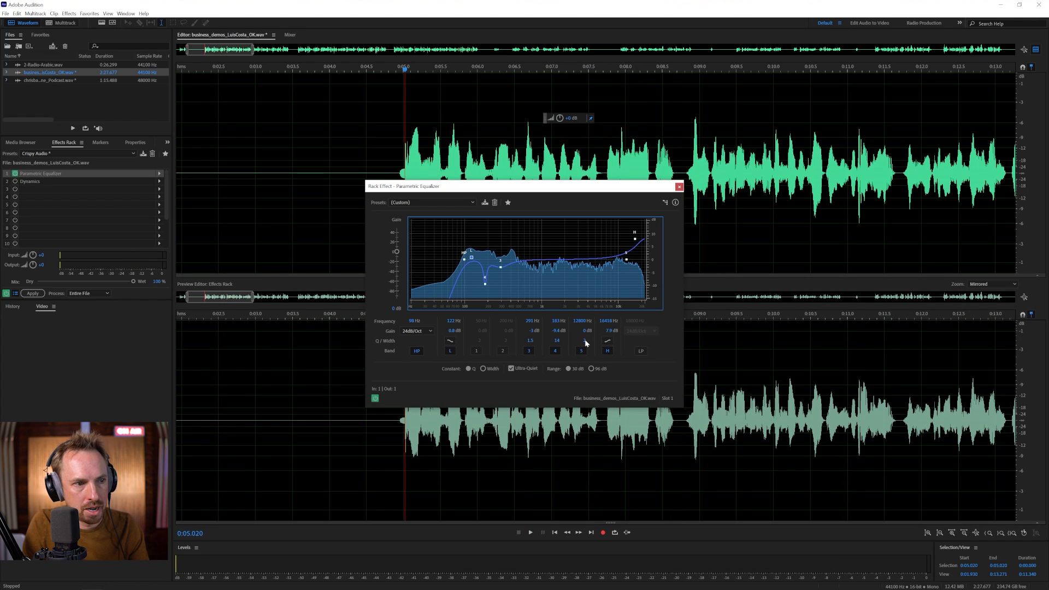
- Narrow band 5 to Q 16.6, sweep it to 3423 Hz and cut about -8 dB
drag(585, 340, 630, 327)
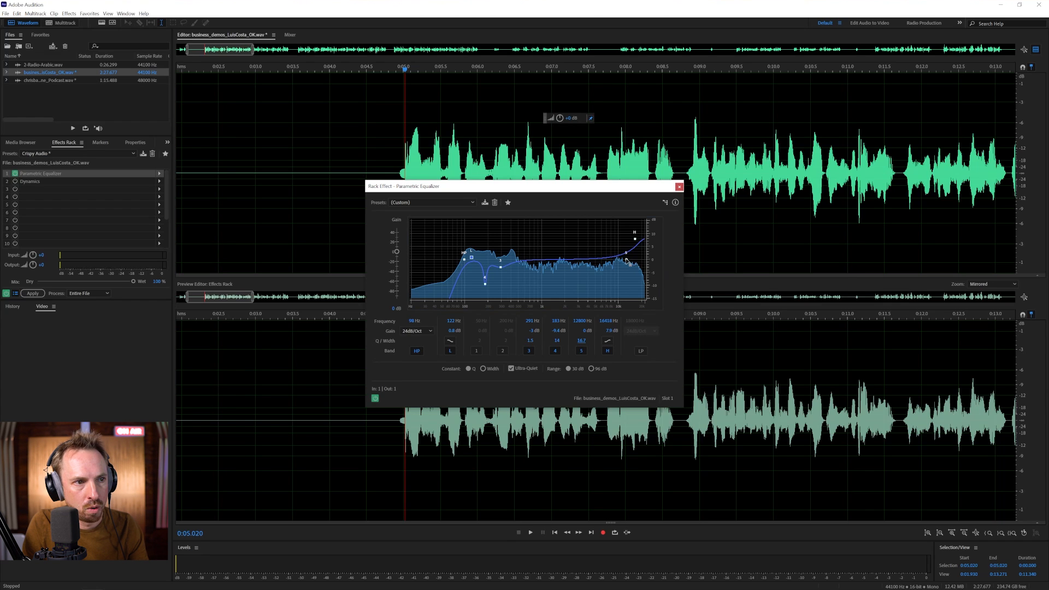
drag(626, 259, 553, 221)
key(space)
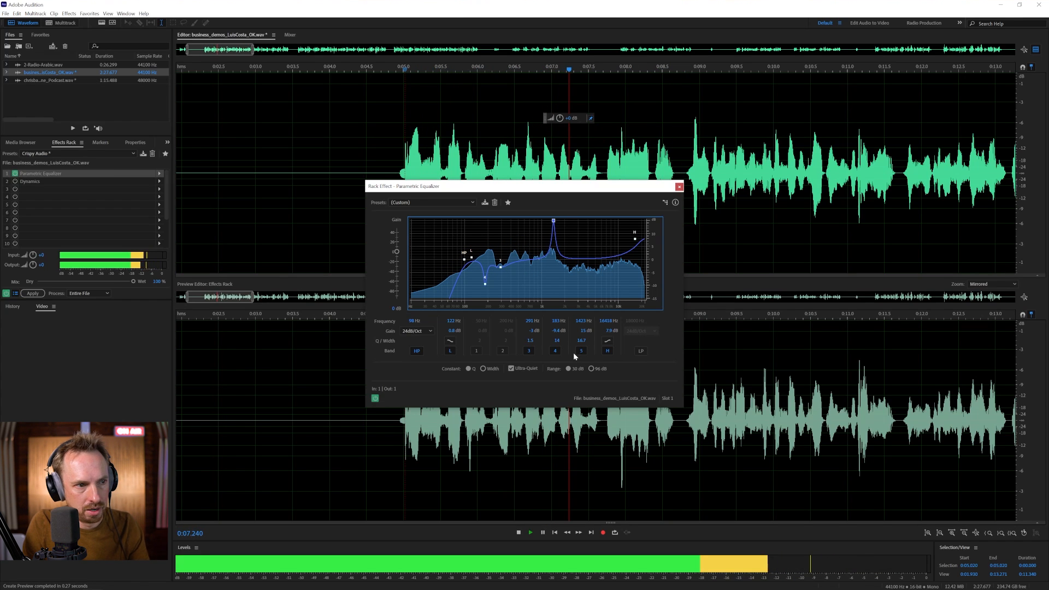
key(space)
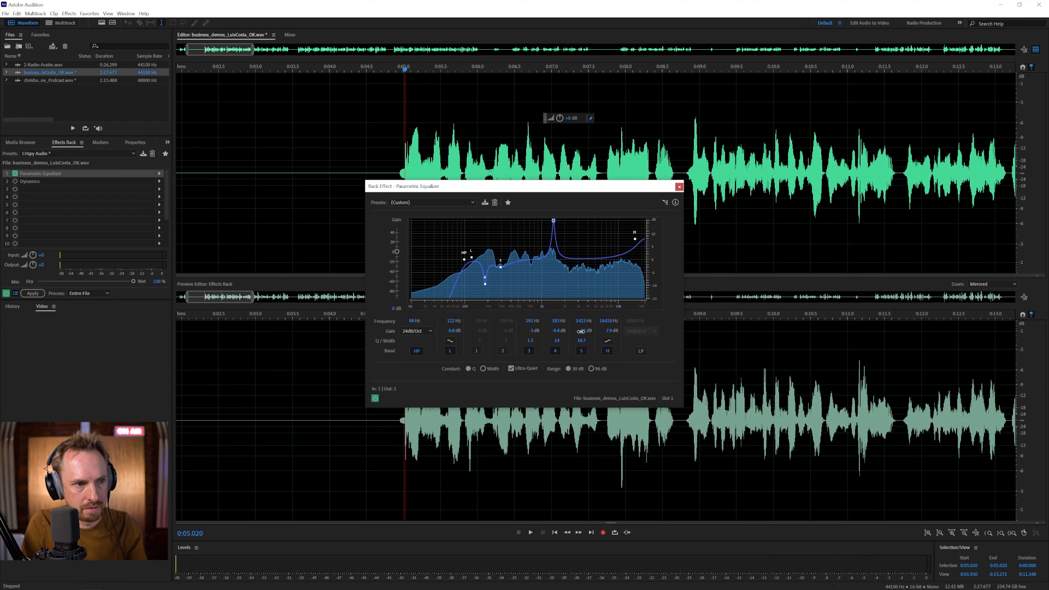
drag(583, 330, 583, 334)
key(space)
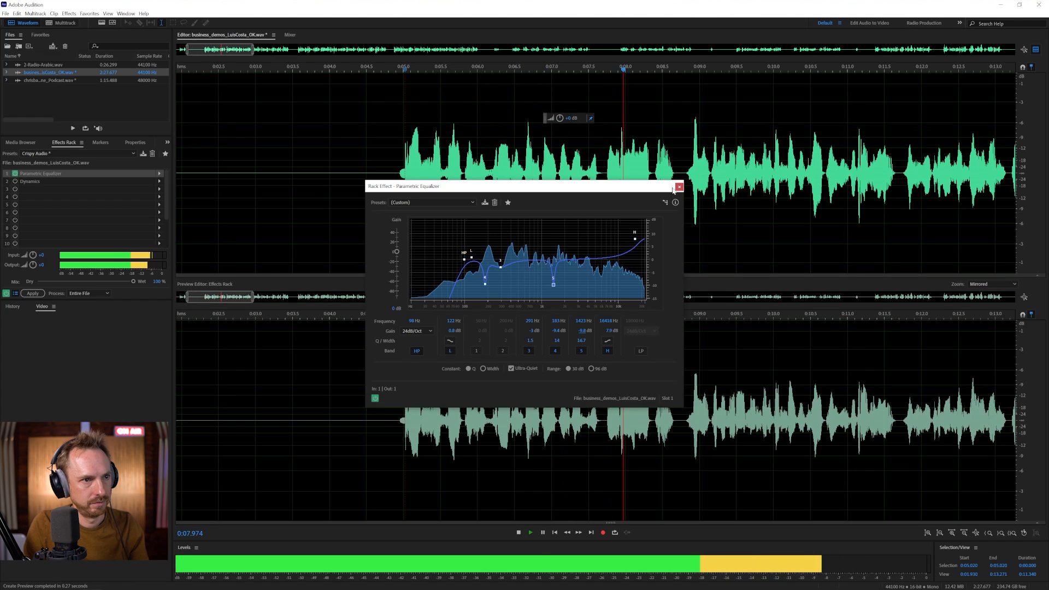
- Close the equalizer window, switch Dynamics on, and close its settings
click(679, 188)
key(space)
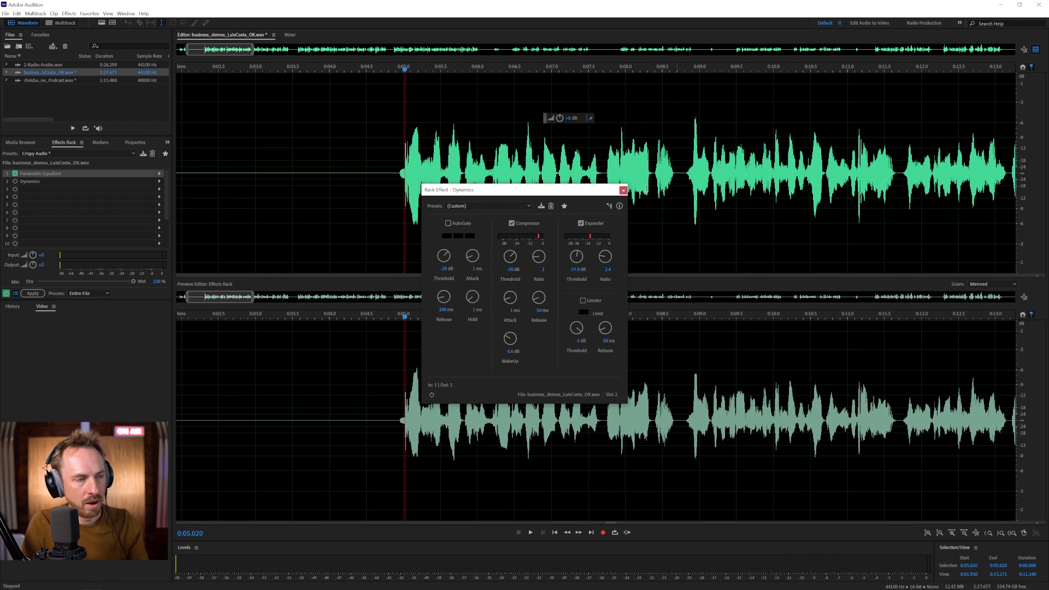
click(16, 182)
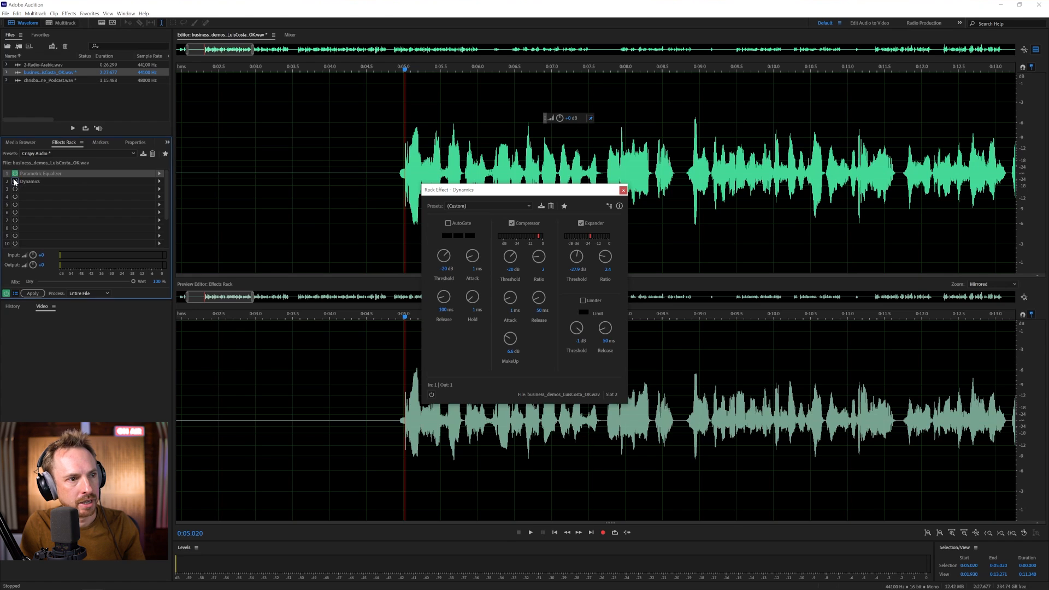
key(space)
click(624, 191)
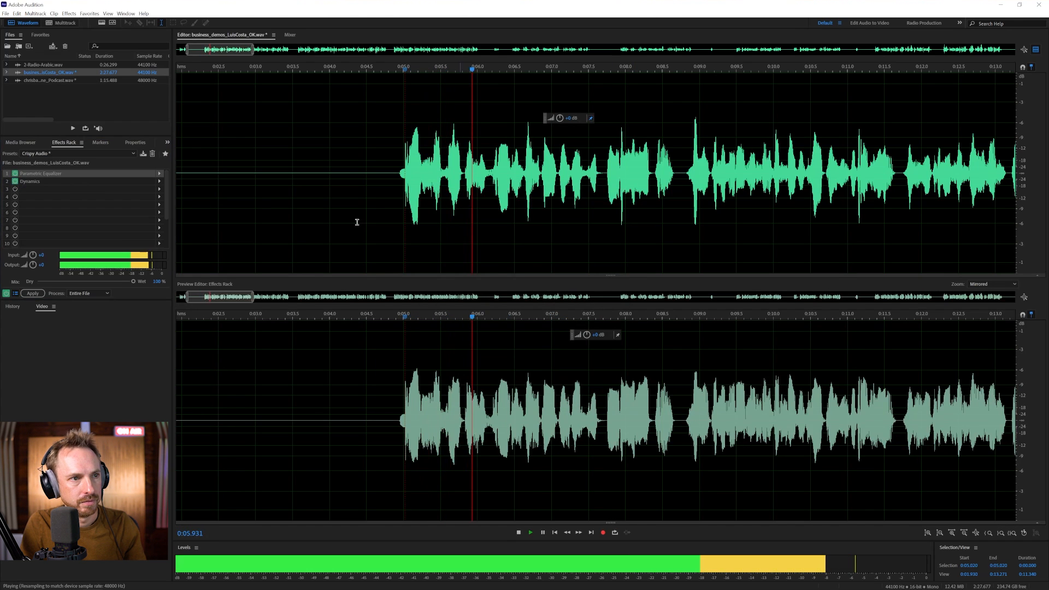
- Compare the audio with the whole rack bypassed and re-enabled during playback
click(6, 293)
key(space)
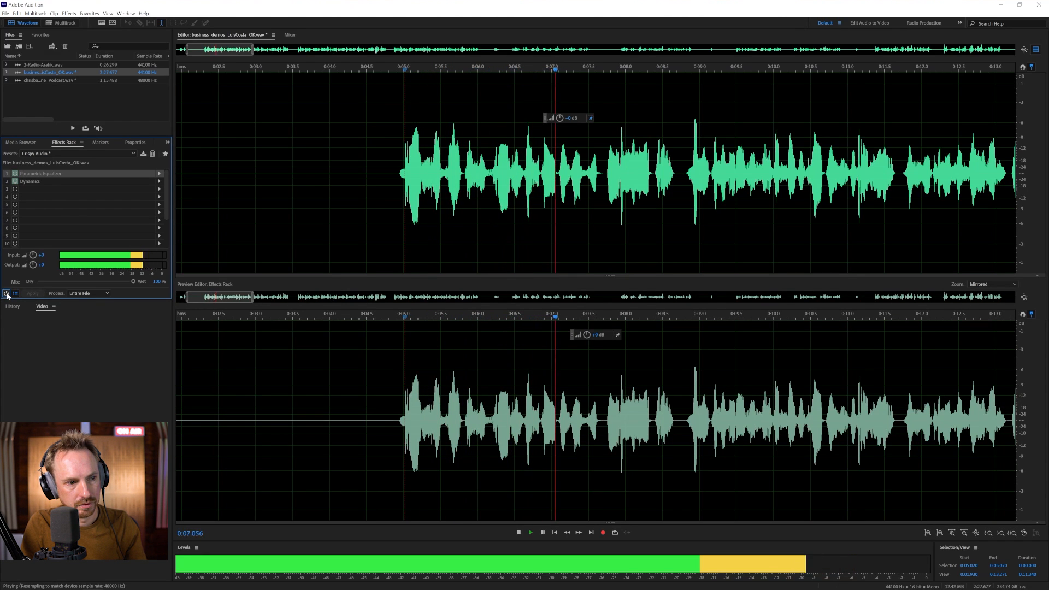
click(6, 293)
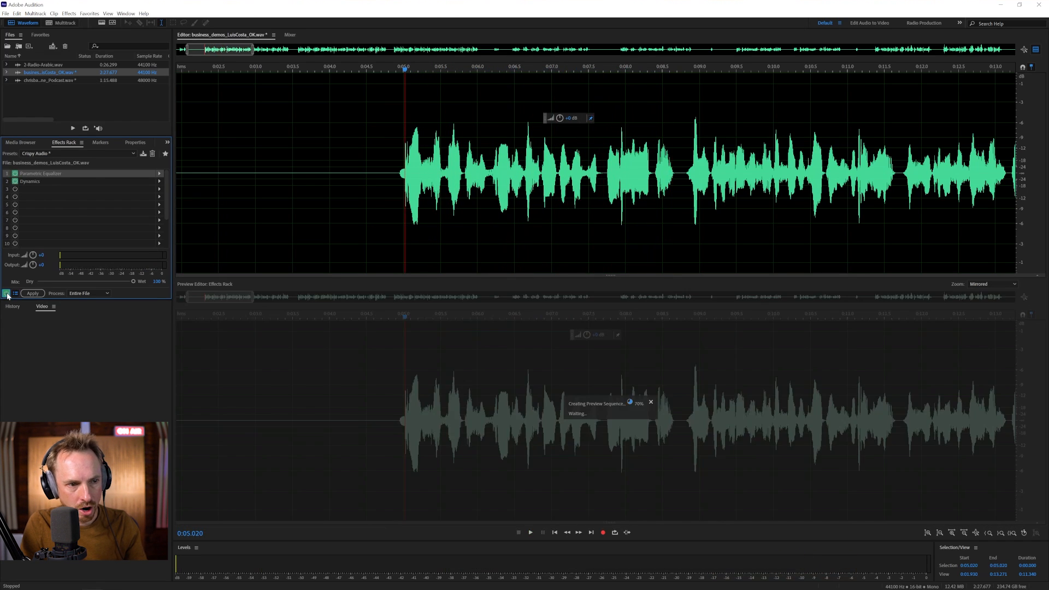
key(space)
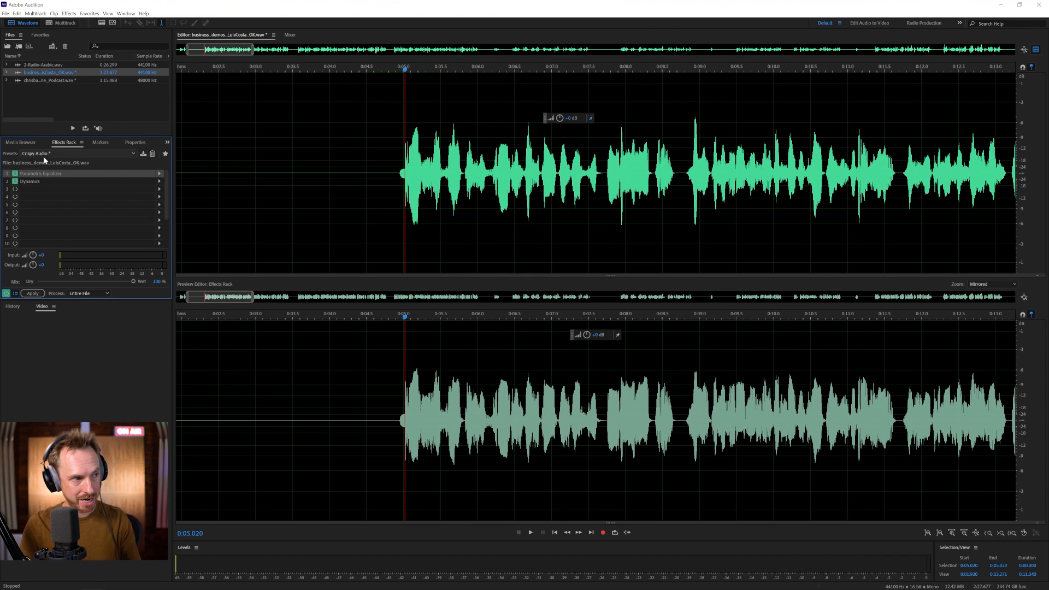
click(159, 190)
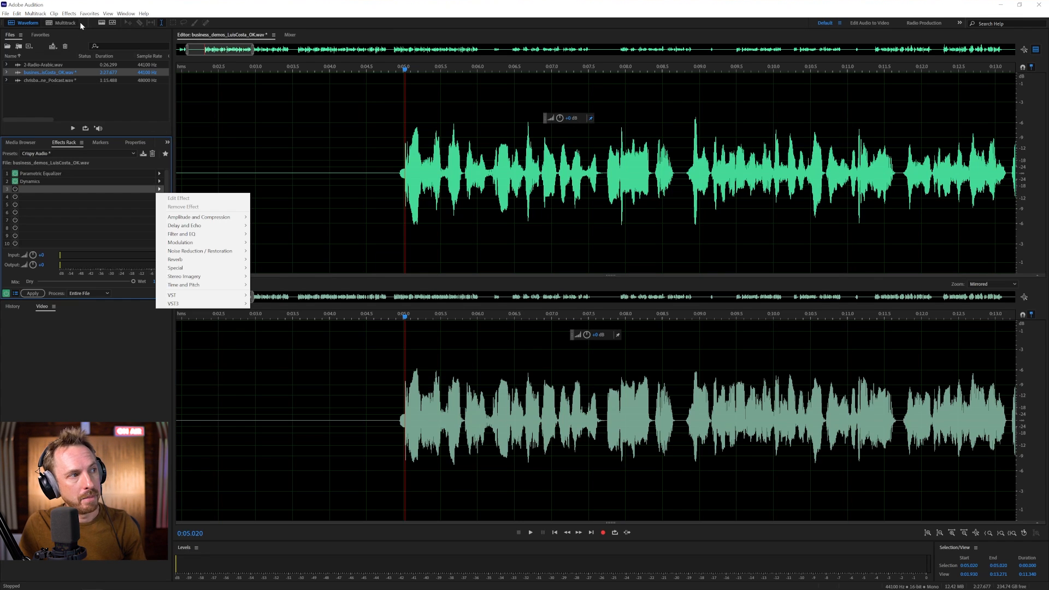
- Add the Special > Mastering effect to the rack's third slot
click(69, 13)
mouse_move(114, 169)
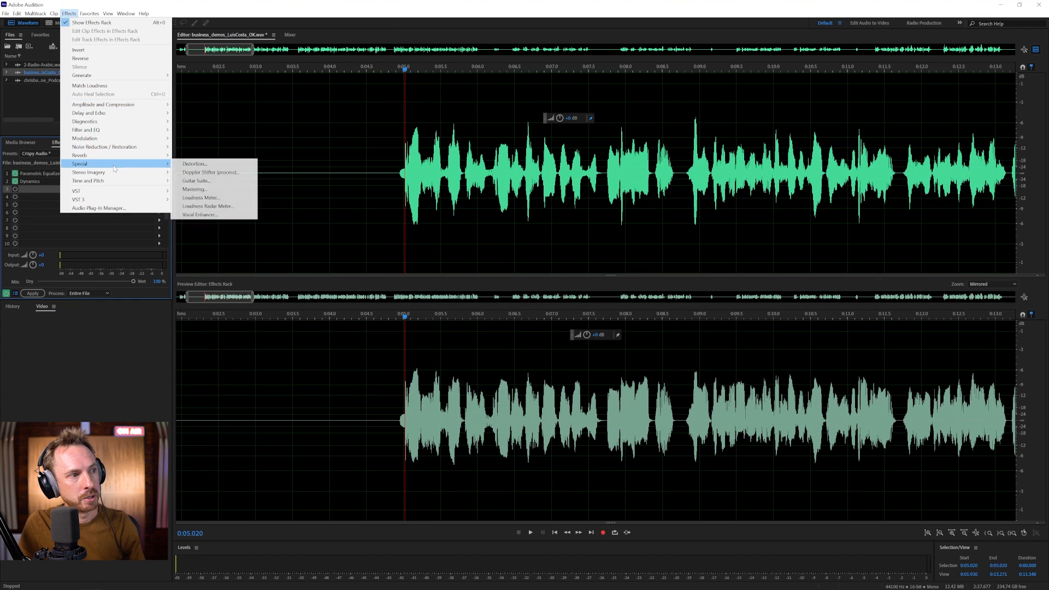
click(53, 196)
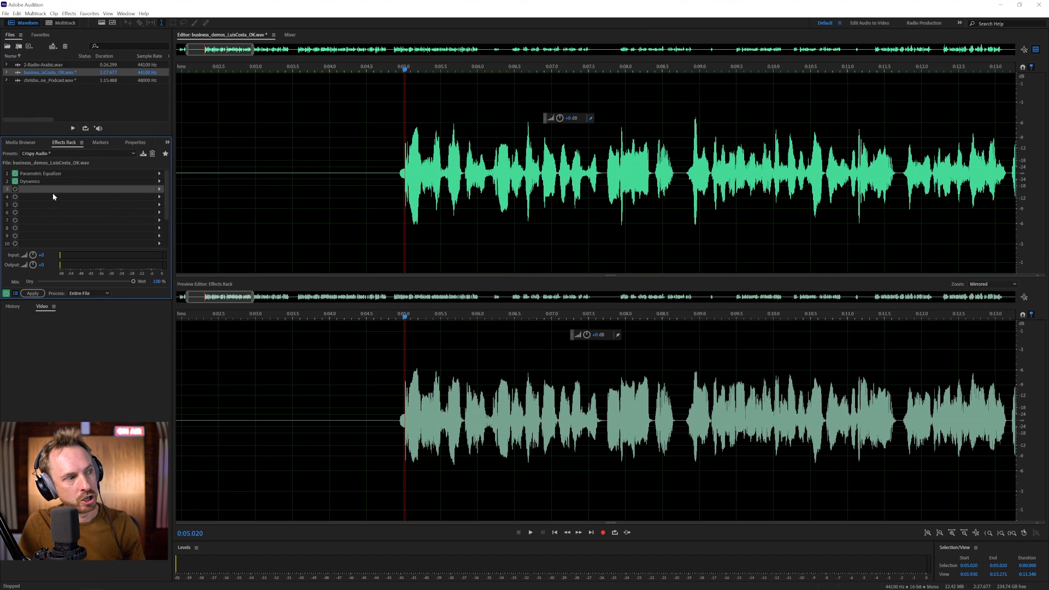
click(159, 189)
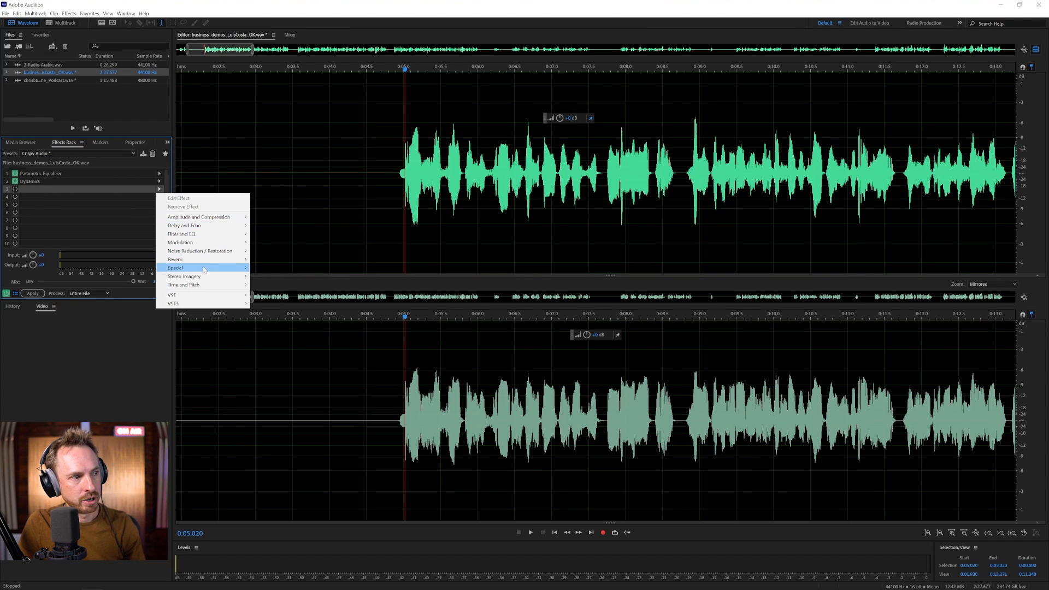
mouse_move(206, 271)
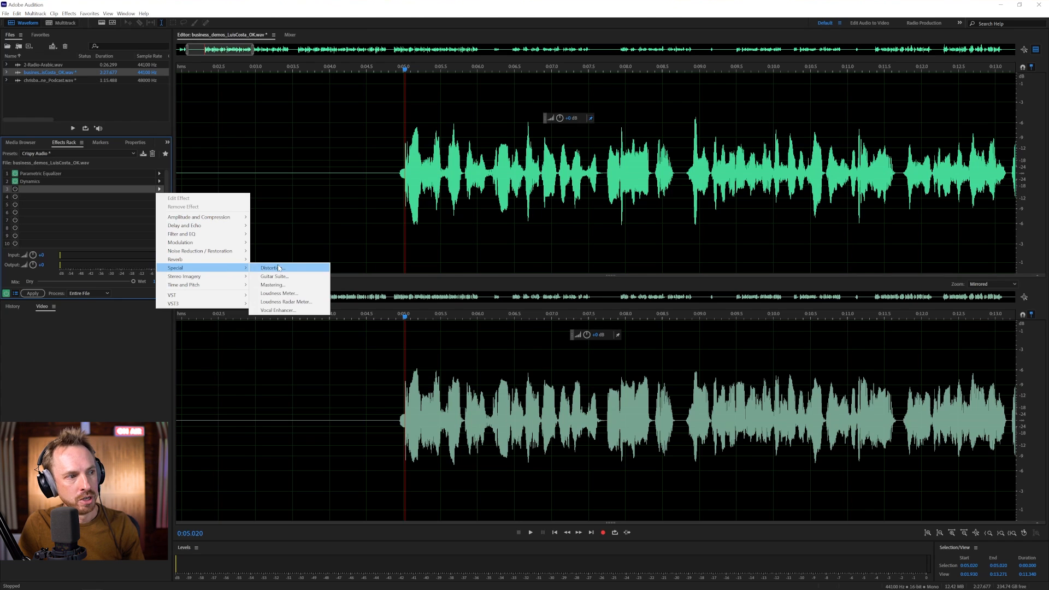
click(272, 285)
- Apply the Subtle Clarity Mastering preset and preview it
click(442, 213)
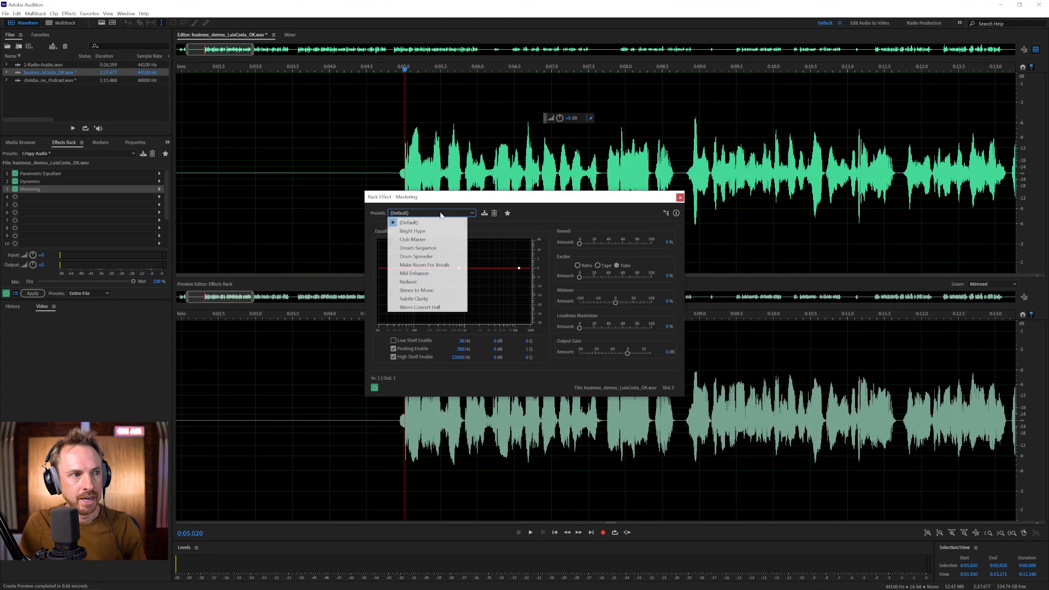
click(425, 299)
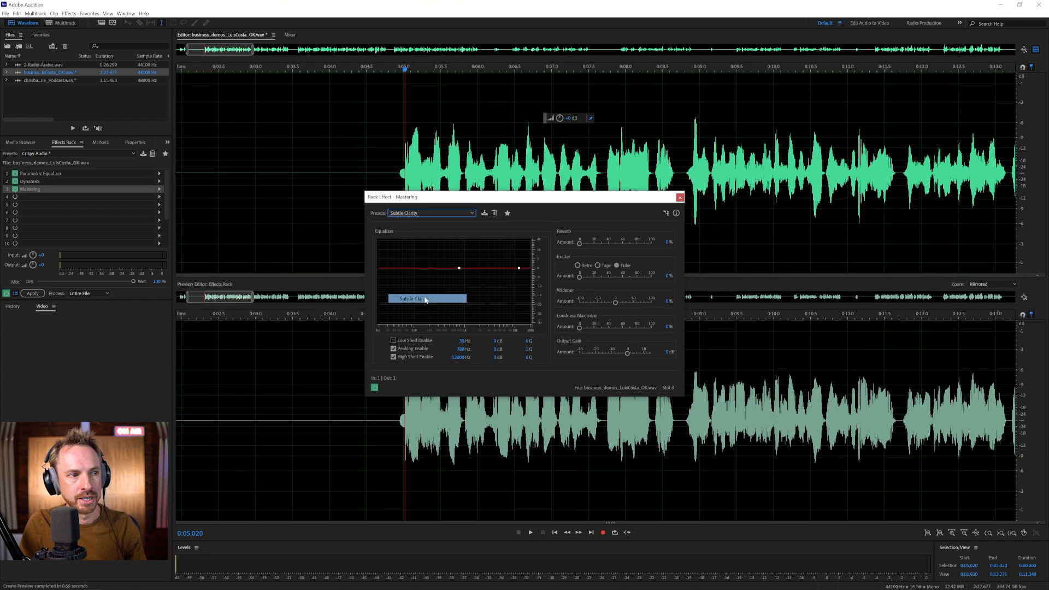
key(space)
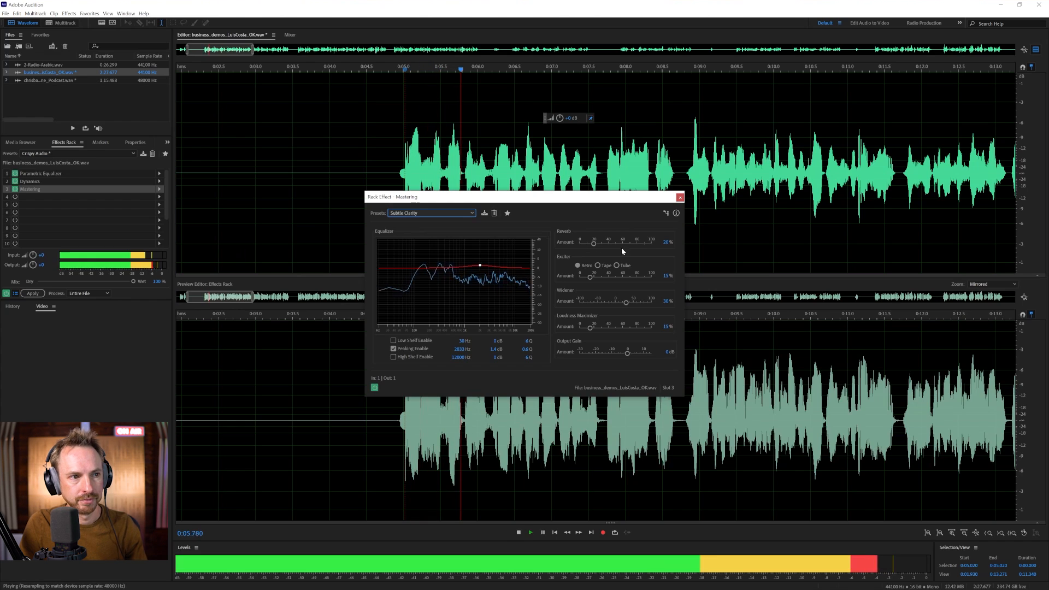
key(space)
- Set Mastering reverb and Loudness Maximizer to 0%, raise the Exciter, then close the window
drag(596, 242, 554, 243)
key(space)
key(space)
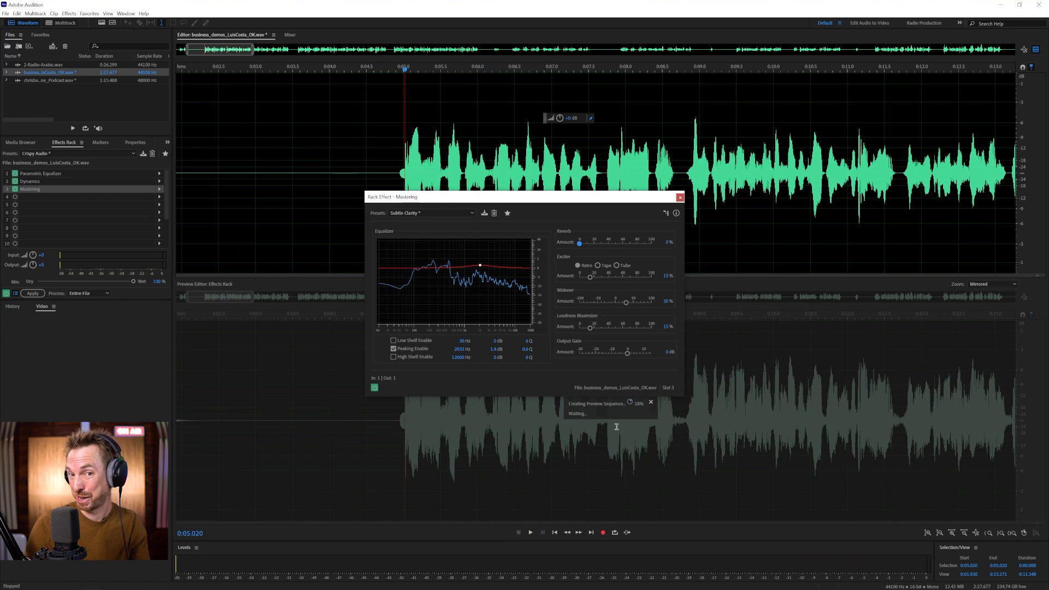
key(space)
key(space)
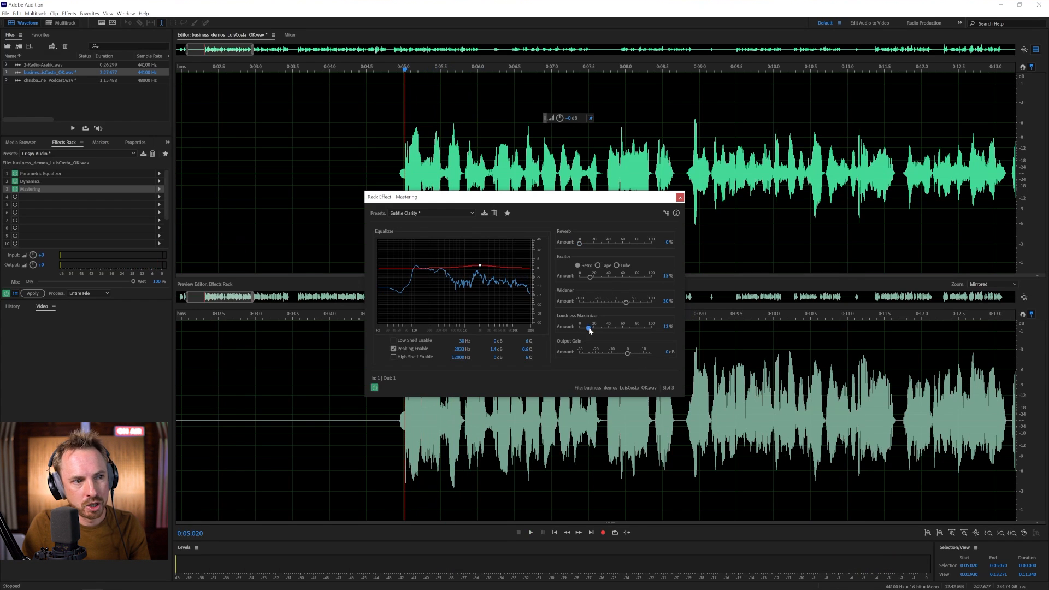
drag(591, 328, 569, 327)
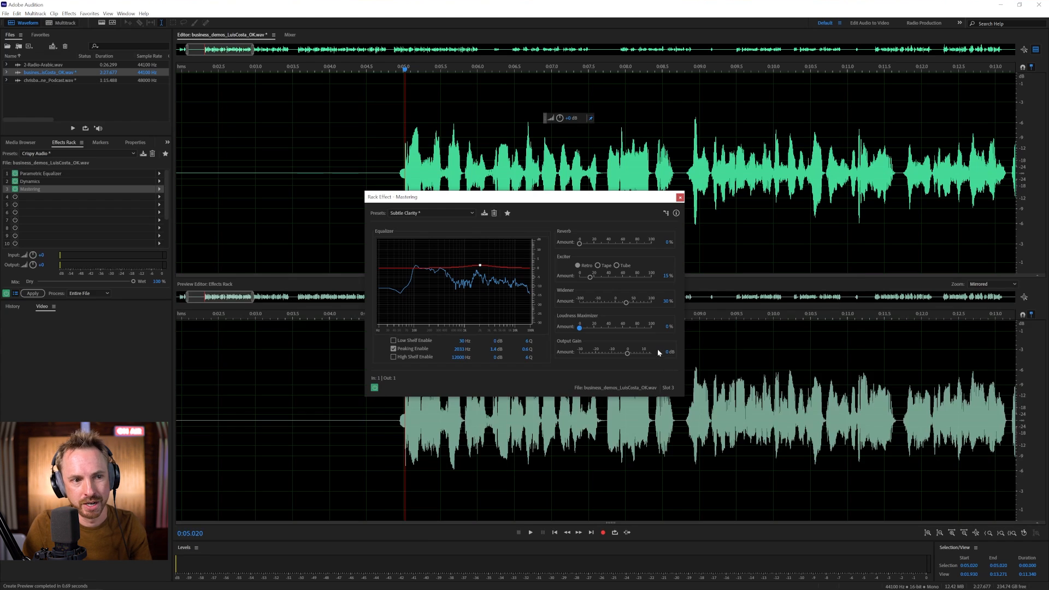
key(space)
key(space)
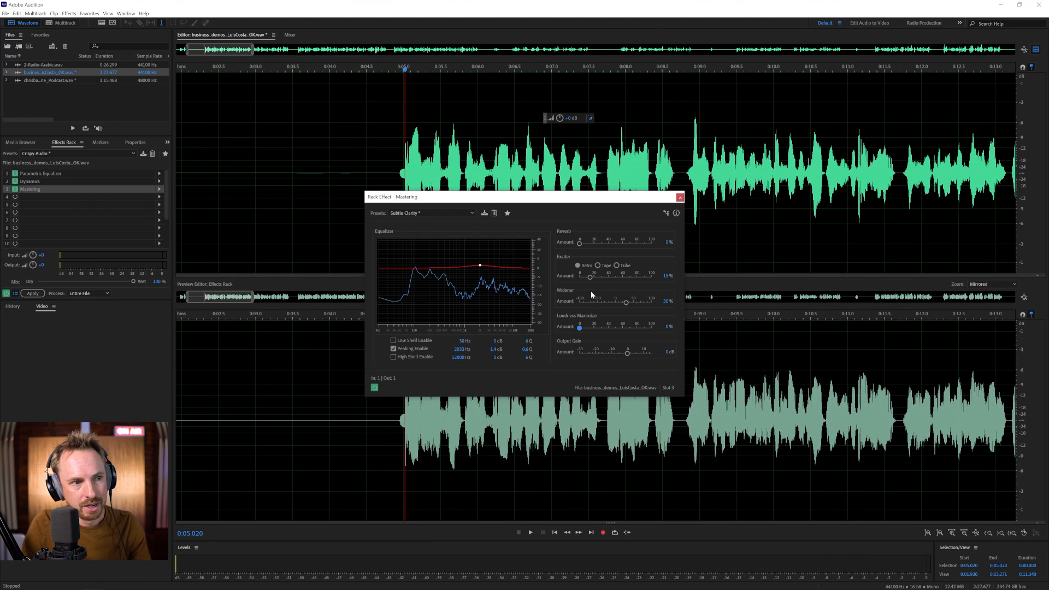
drag(591, 277, 608, 278)
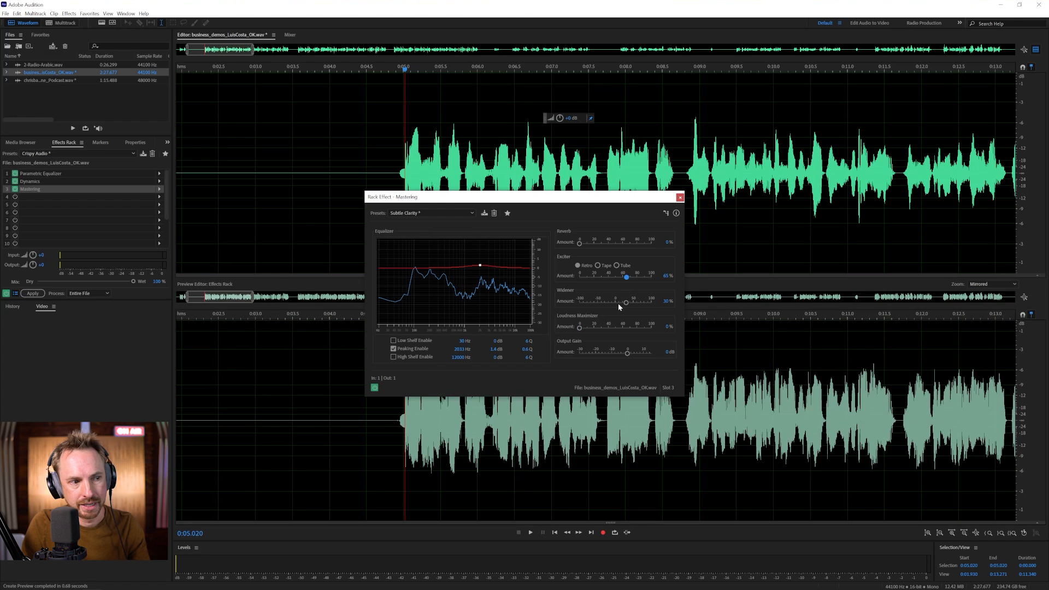
key(space)
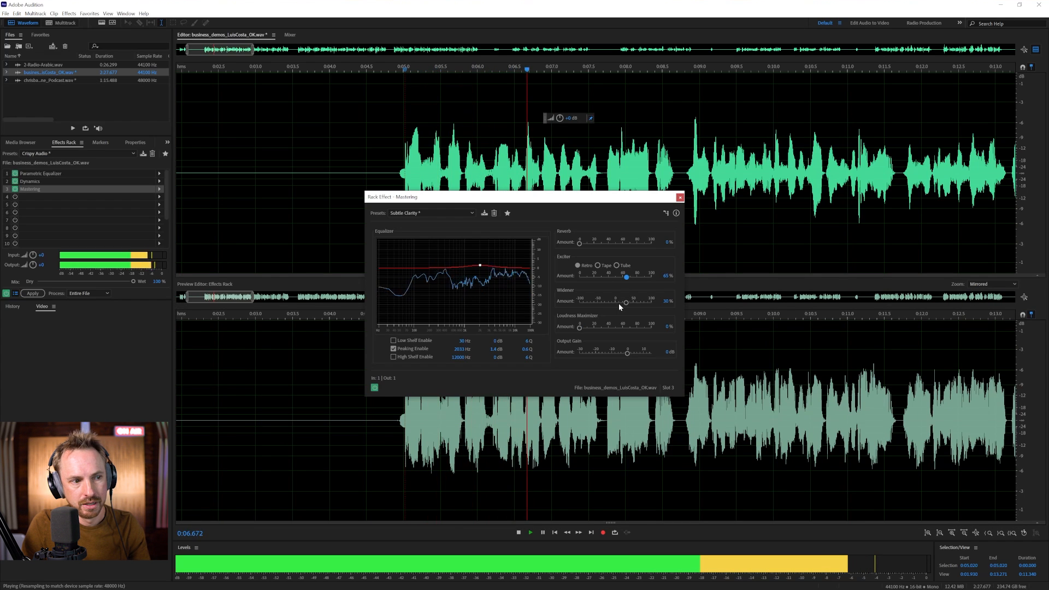
key(space)
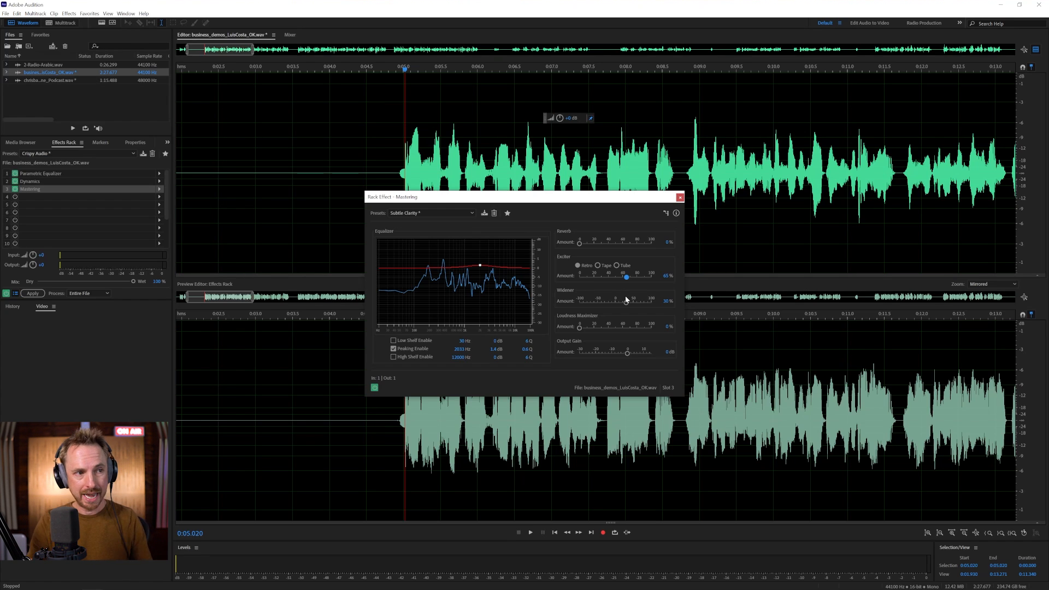
click(680, 198)
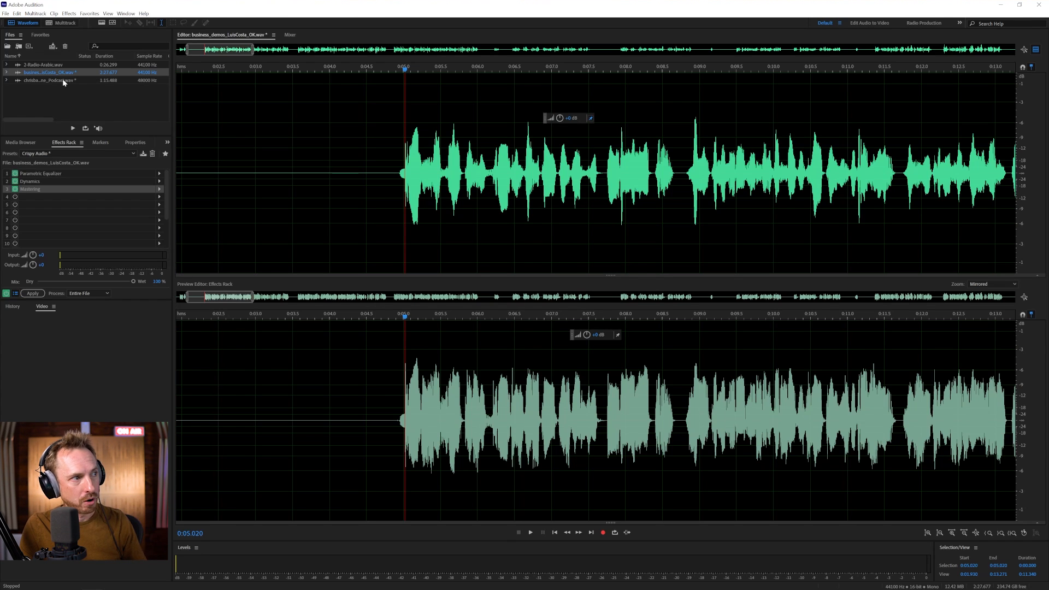
- Open 2-Radio-Arabic.wav and play the unprocessed recording from near the start
double_click(53, 65)
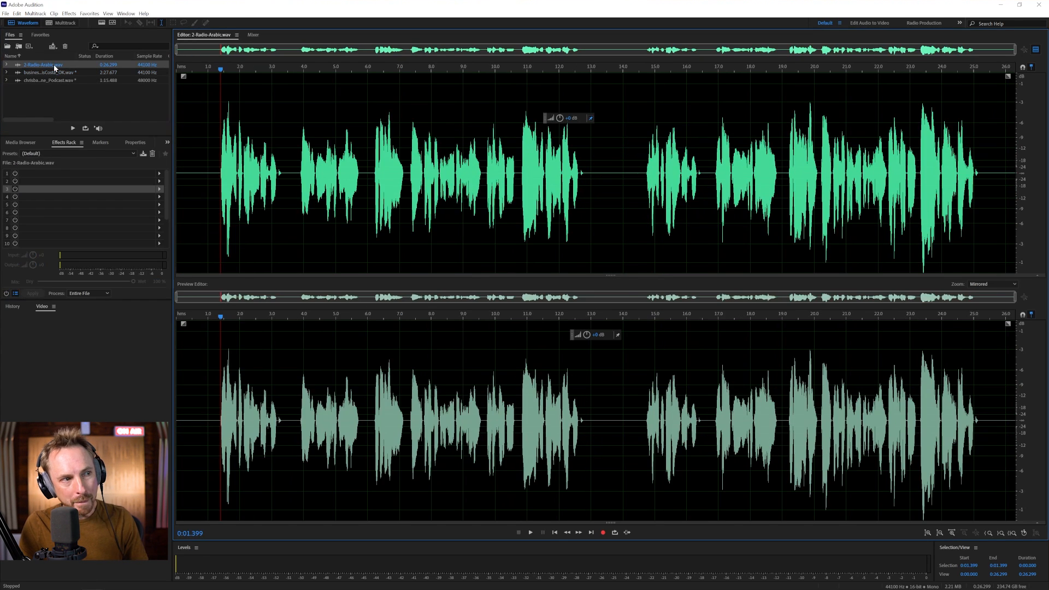
click(214, 169)
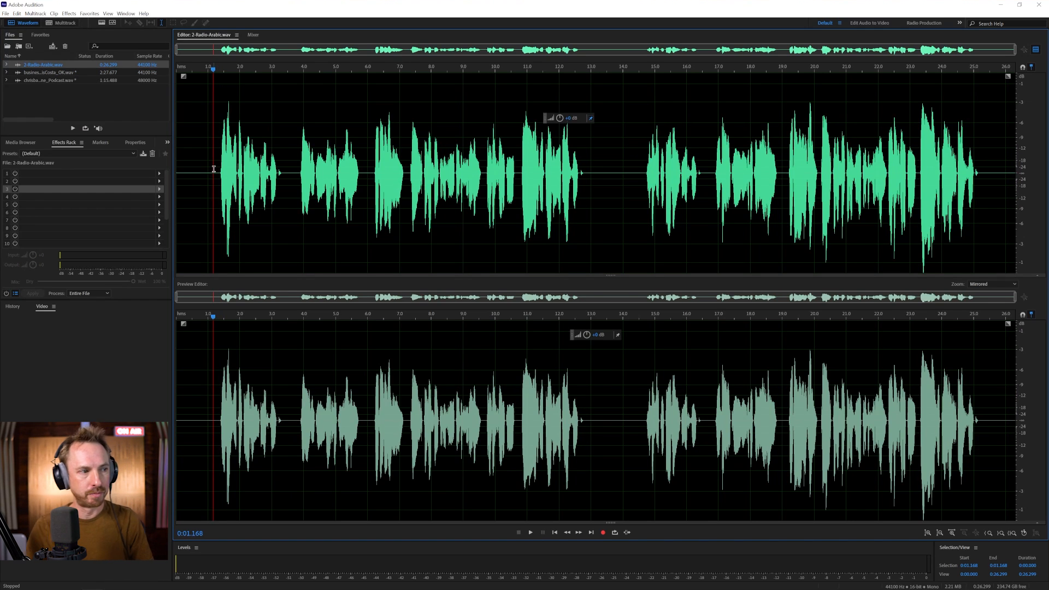
key(space)
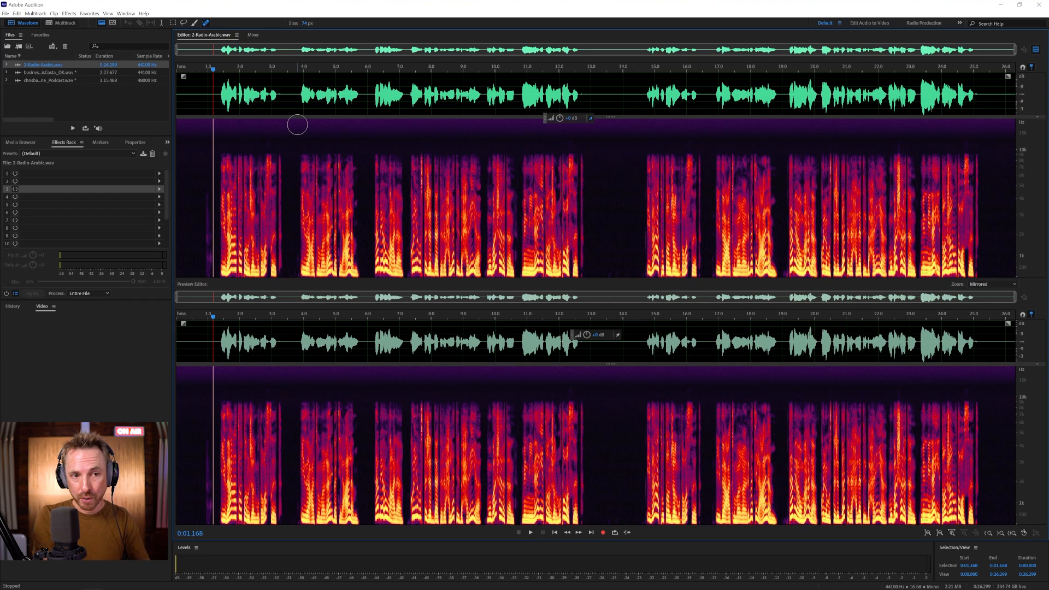
- Load Filter and EQ > Parametric Equalizer into the first rack slot
click(159, 173)
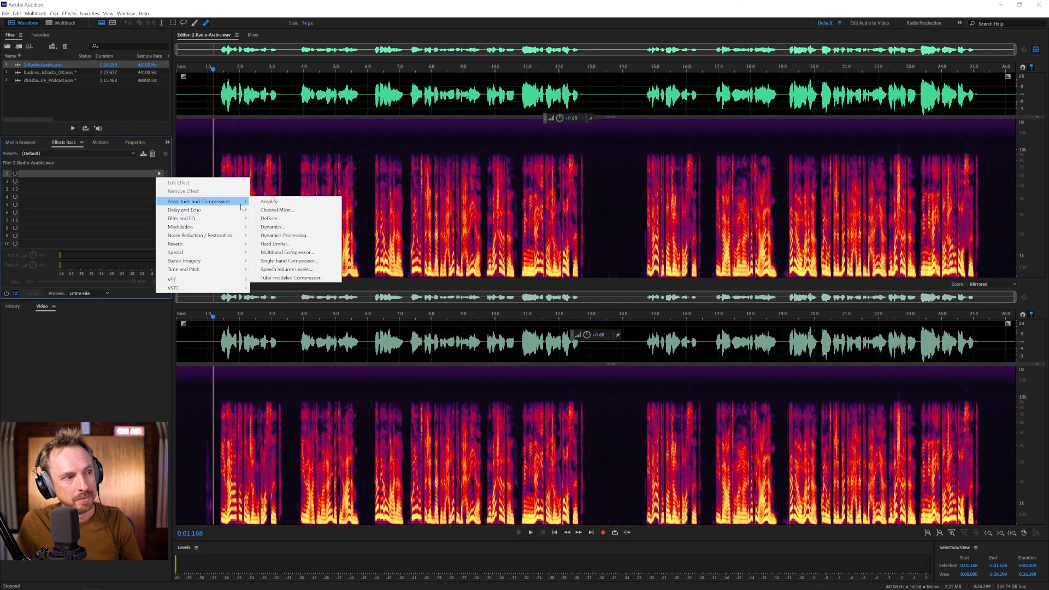
mouse_move(240, 219)
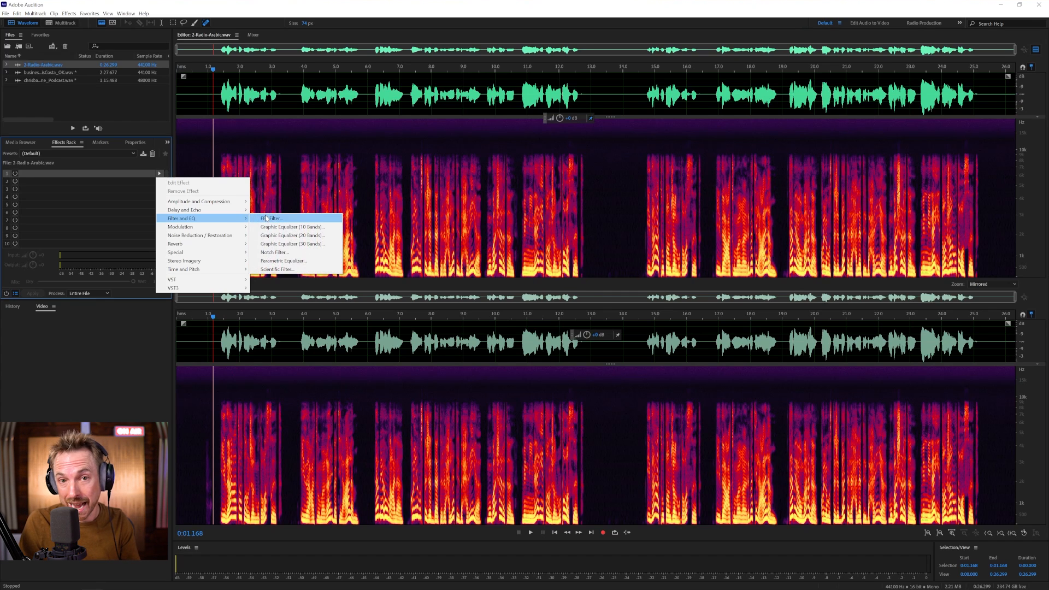
click(277, 261)
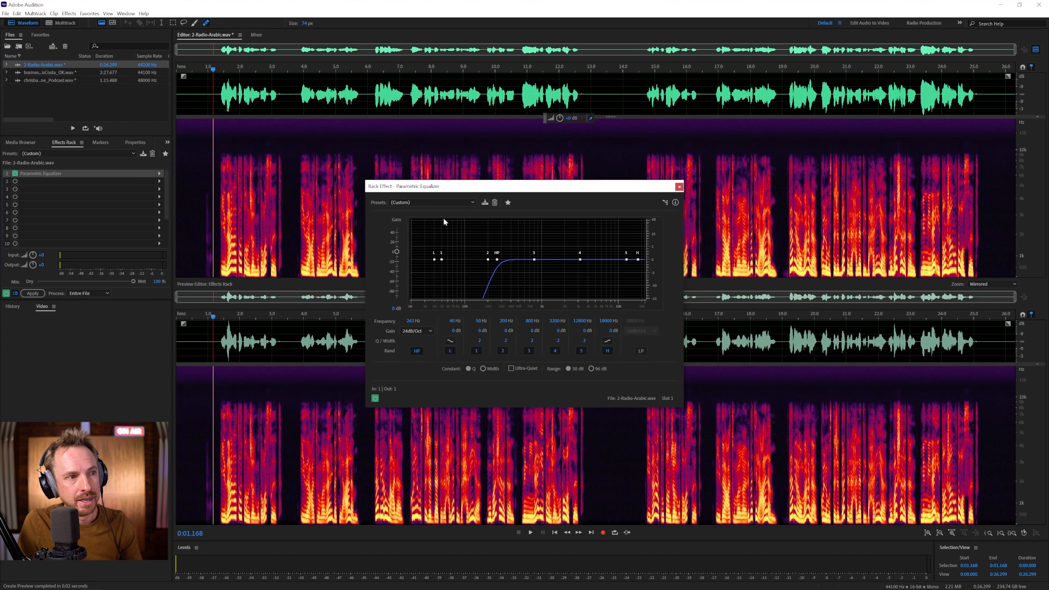
- Apply the Vocal Enhancer EQ preset and pull the upper bands down, one to 5.4 dB
click(431, 202)
click(421, 303)
key(space)
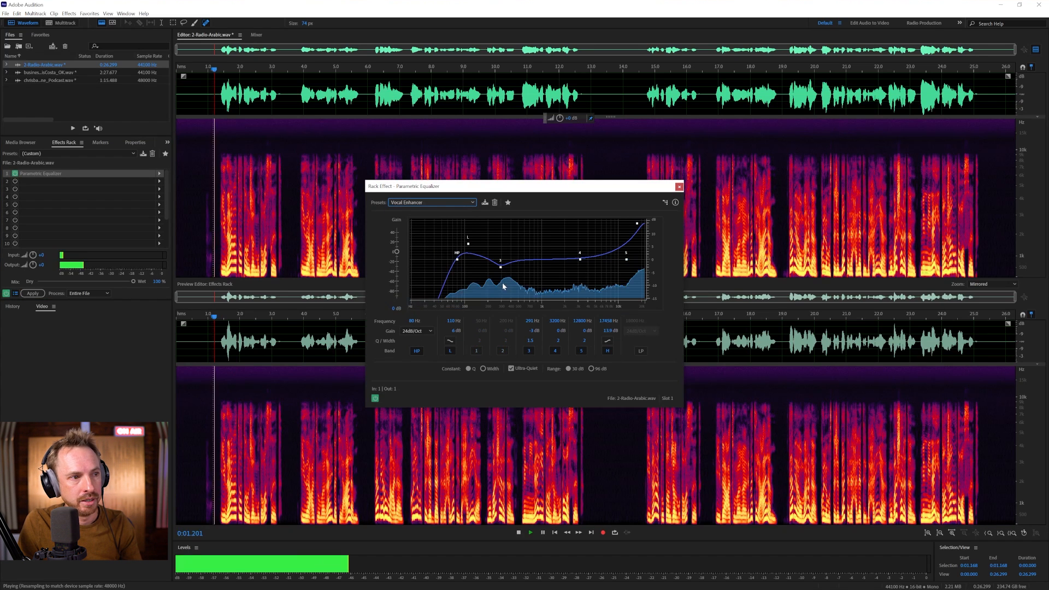
key(space)
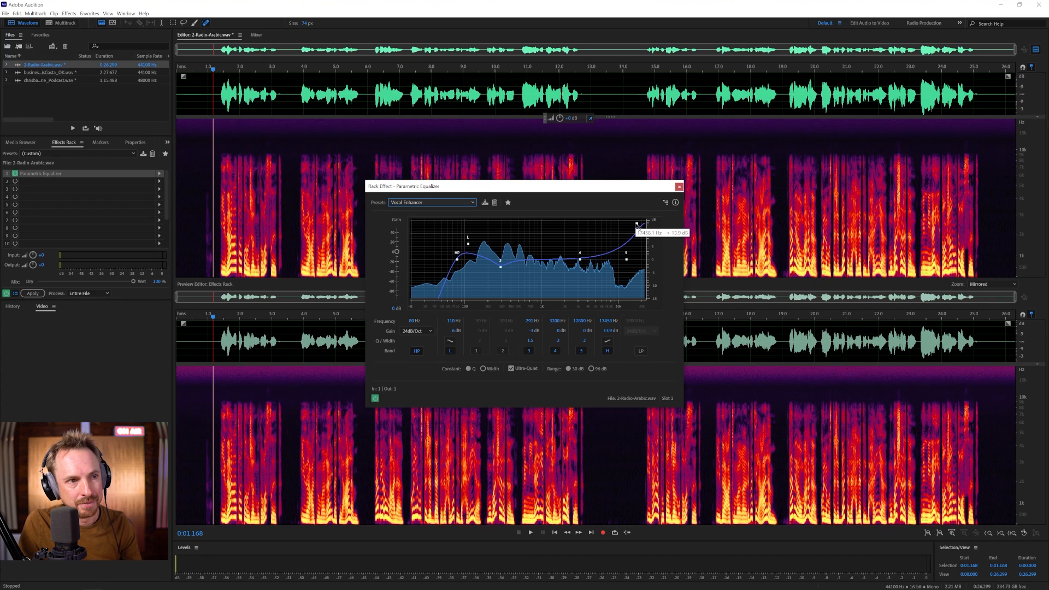
drag(638, 224, 633, 231)
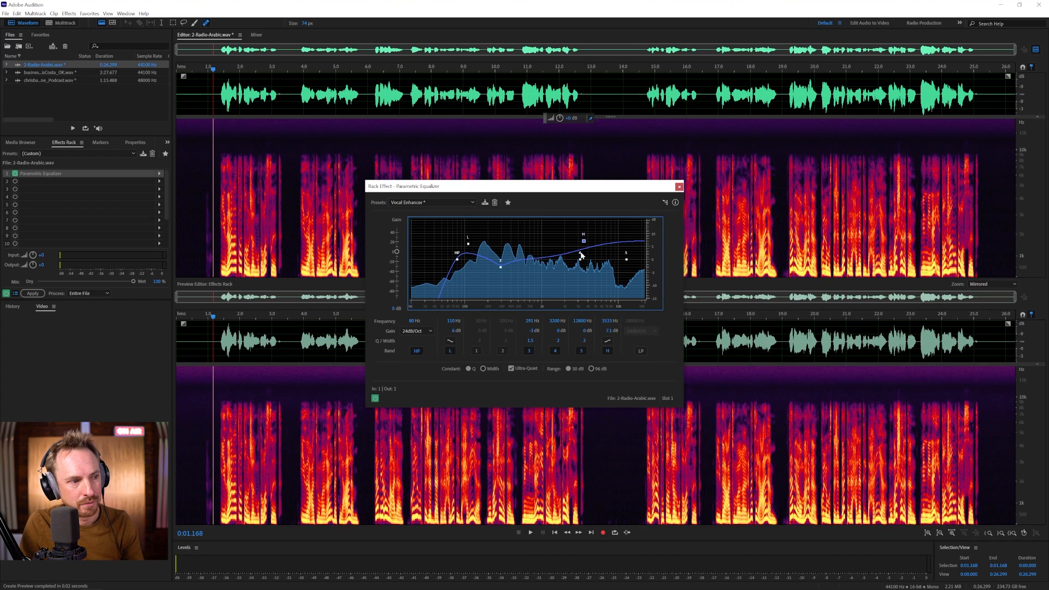
key(space)
drag(583, 241, 583, 249)
key(space)
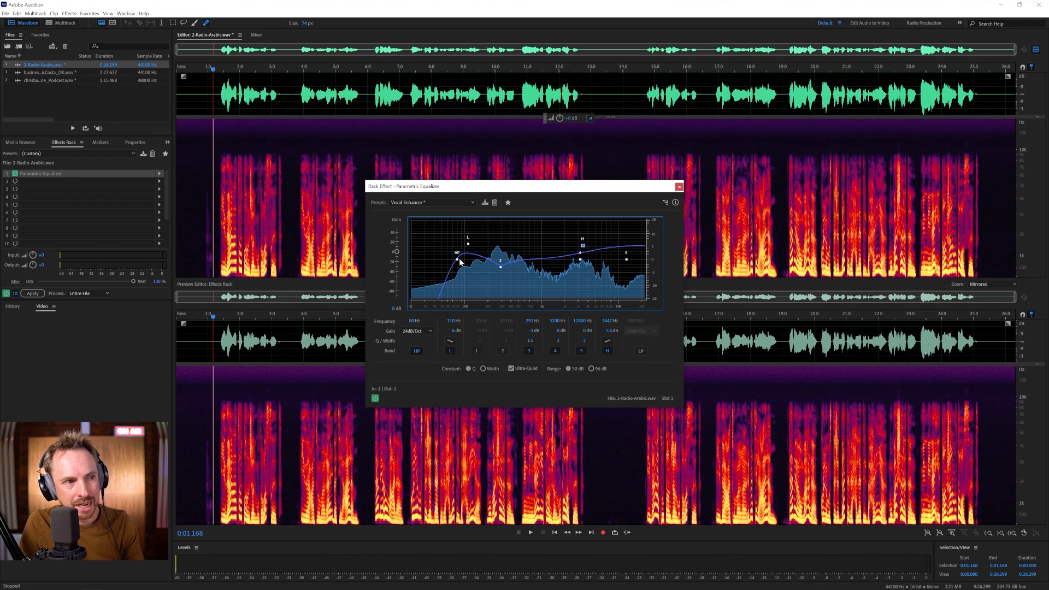
- Set the high-pass frequency to 172 Hz while previewing
drag(457, 259, 460, 260)
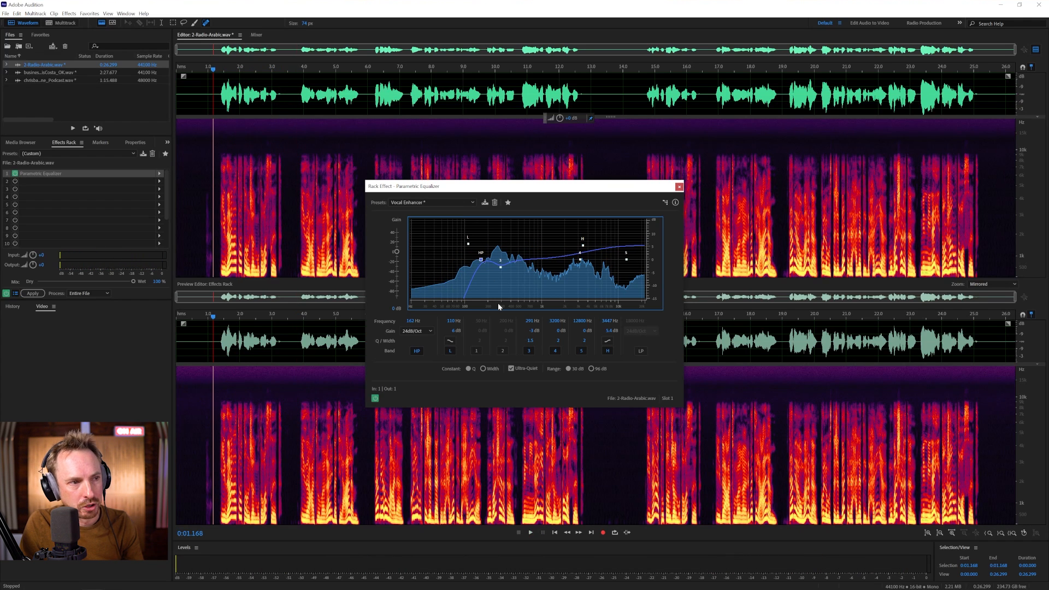
key(space)
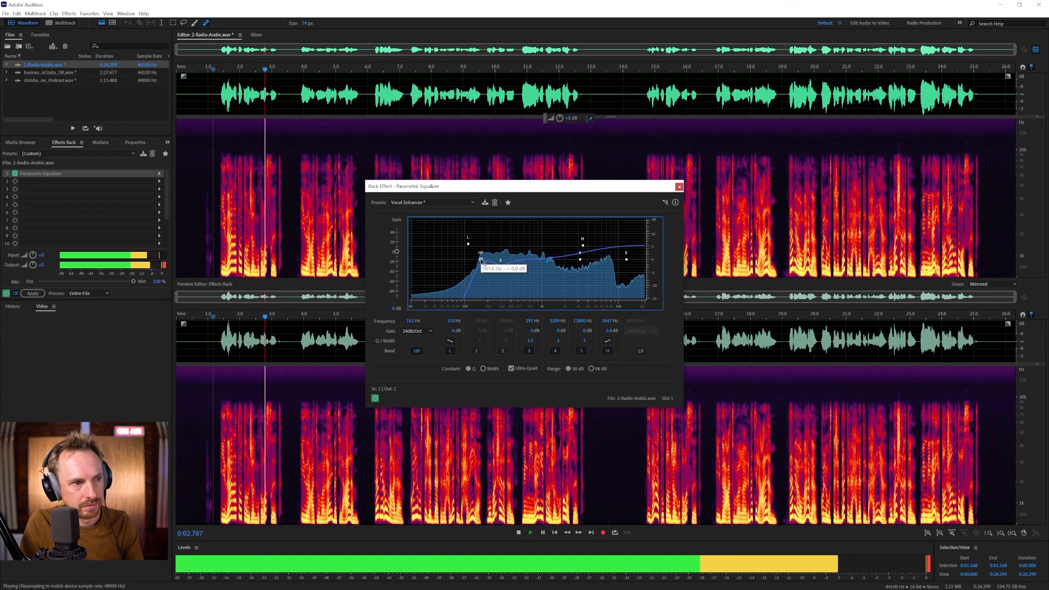
drag(481, 261, 483, 261)
key(space)
key(space)
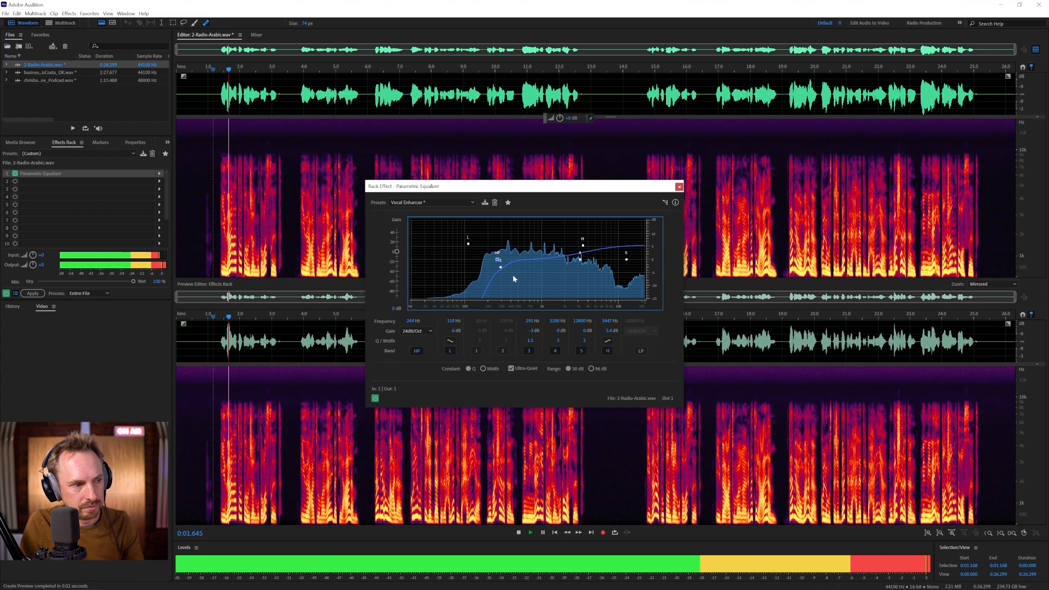
drag(498, 261, 483, 260)
key(space)
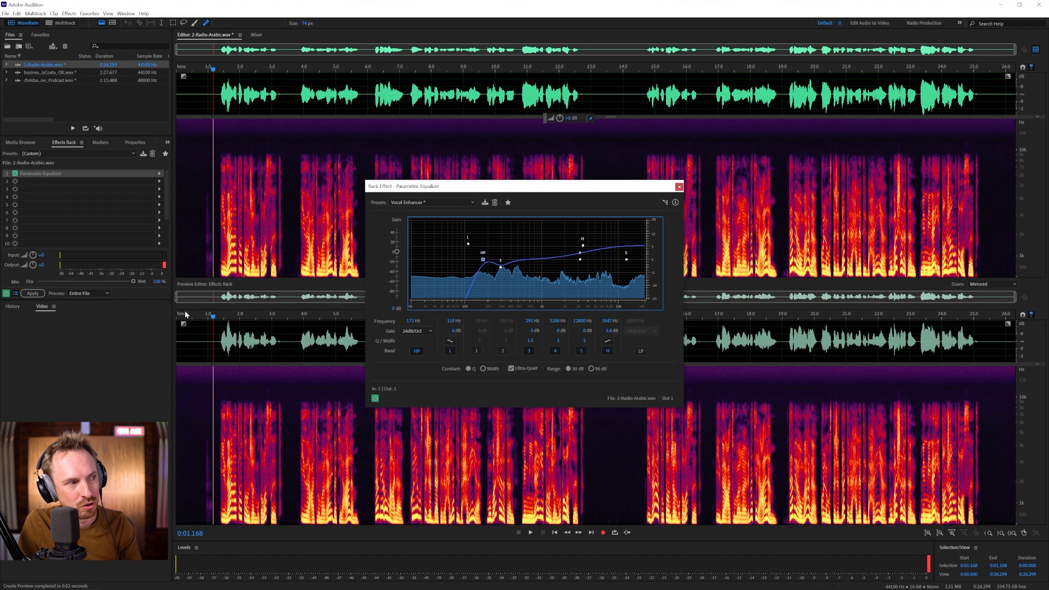
- Compare the audio with the rack bypassed and active, ending with processed playback
click(6, 293)
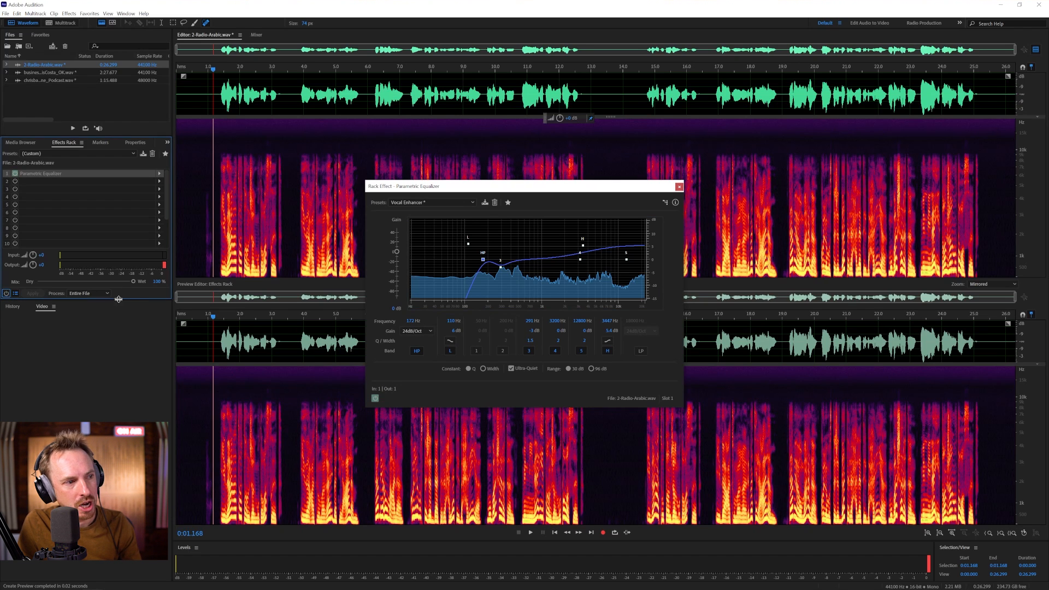
key(space)
key(space)
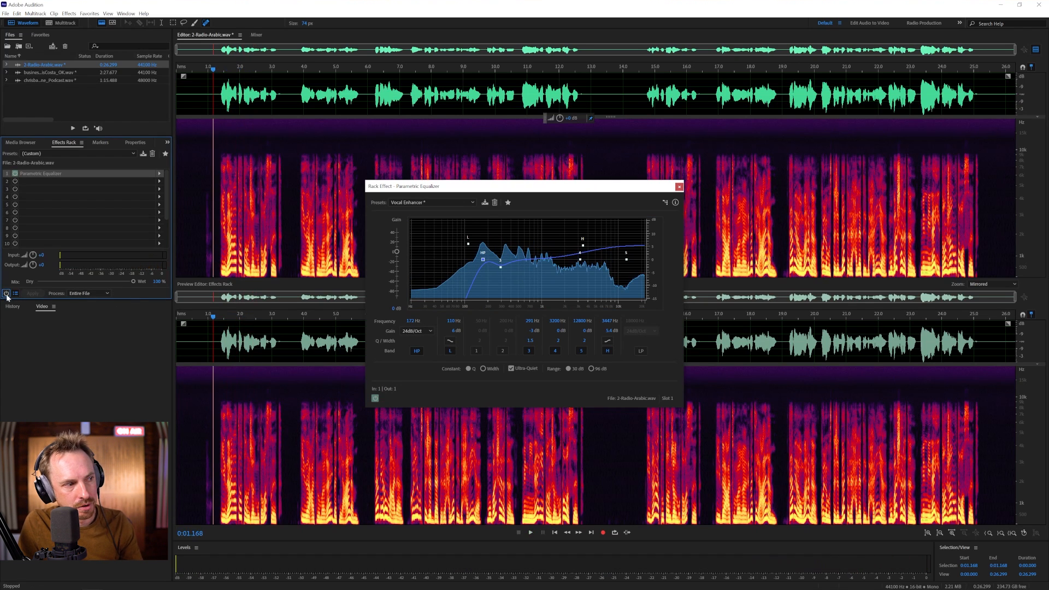
click(6, 294)
key(space)
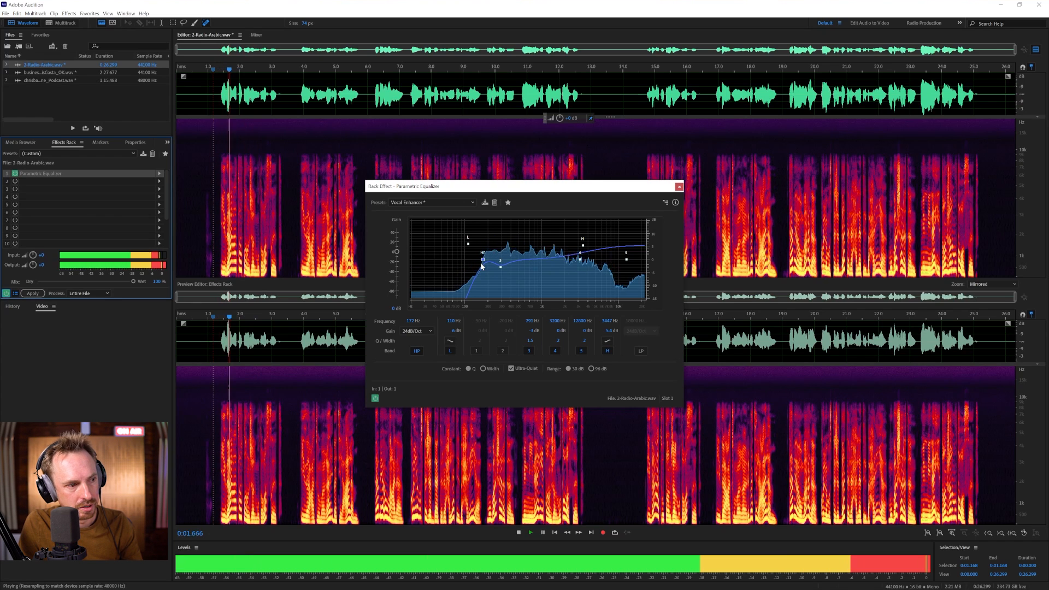
key(space)
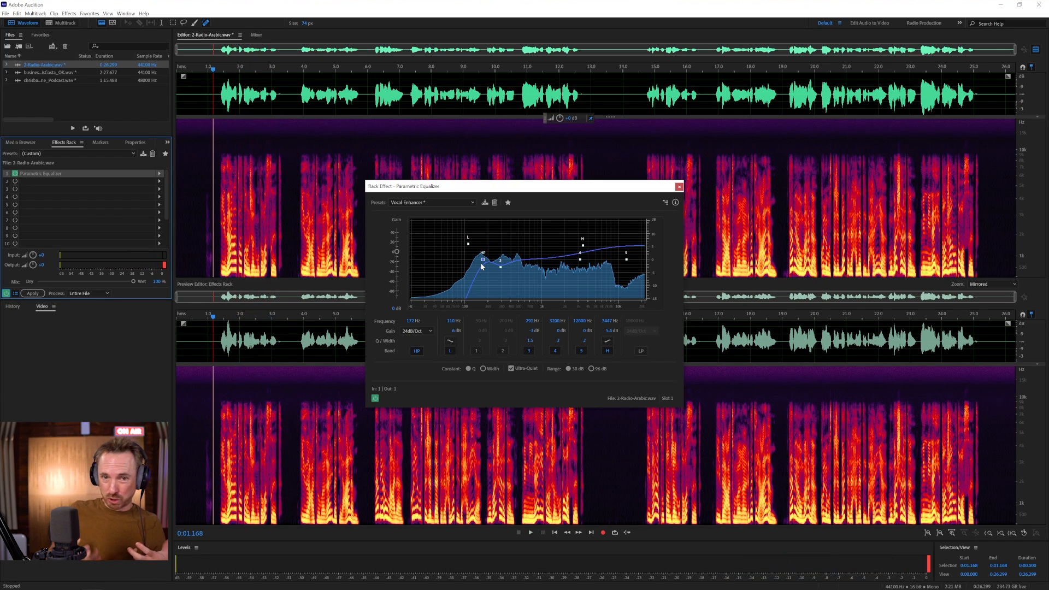